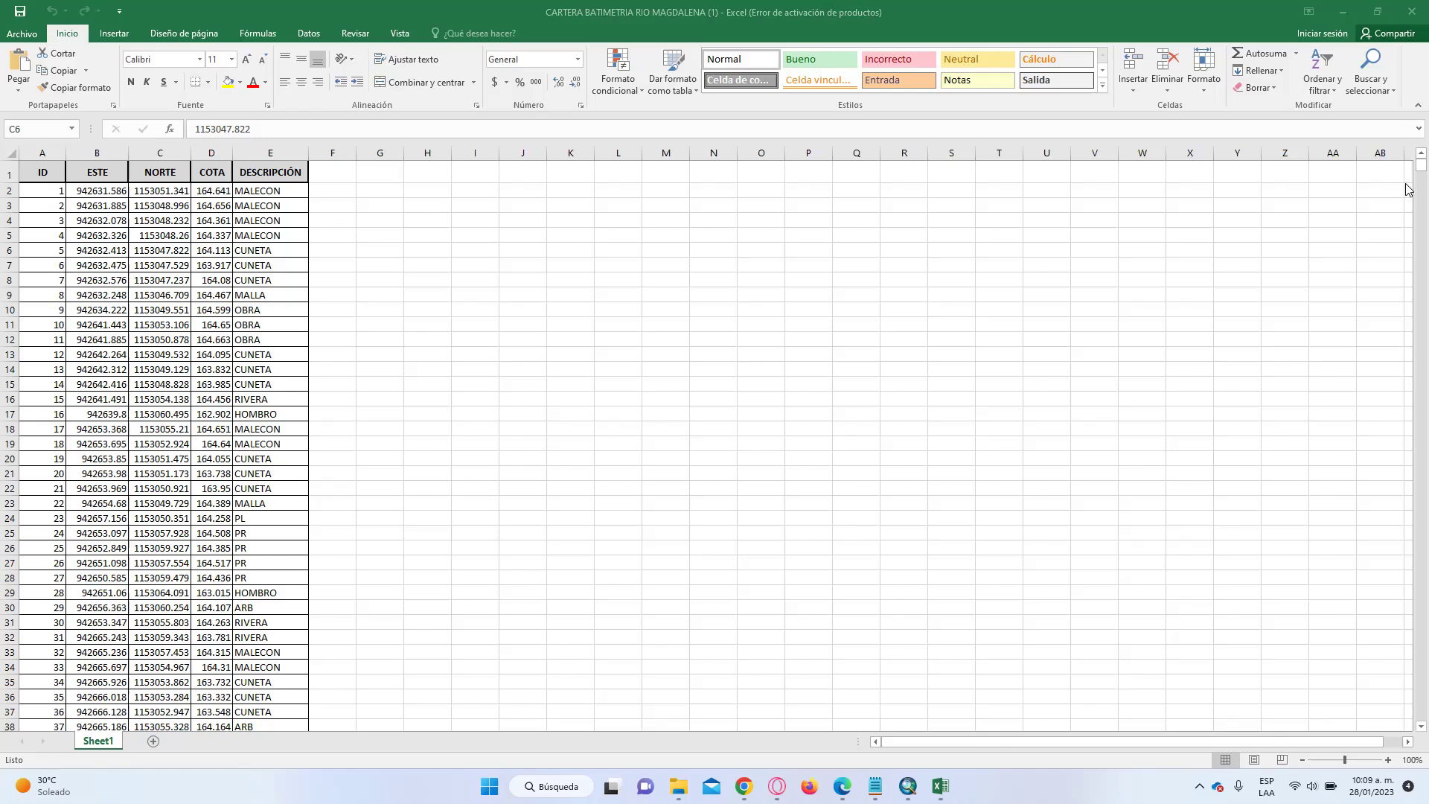
- Clear the desktop by minimizing the open program windows and closing the COORDENADAS text file and the maximized folder window
{"action": "left_click", "coordinate": [1344, 11]}
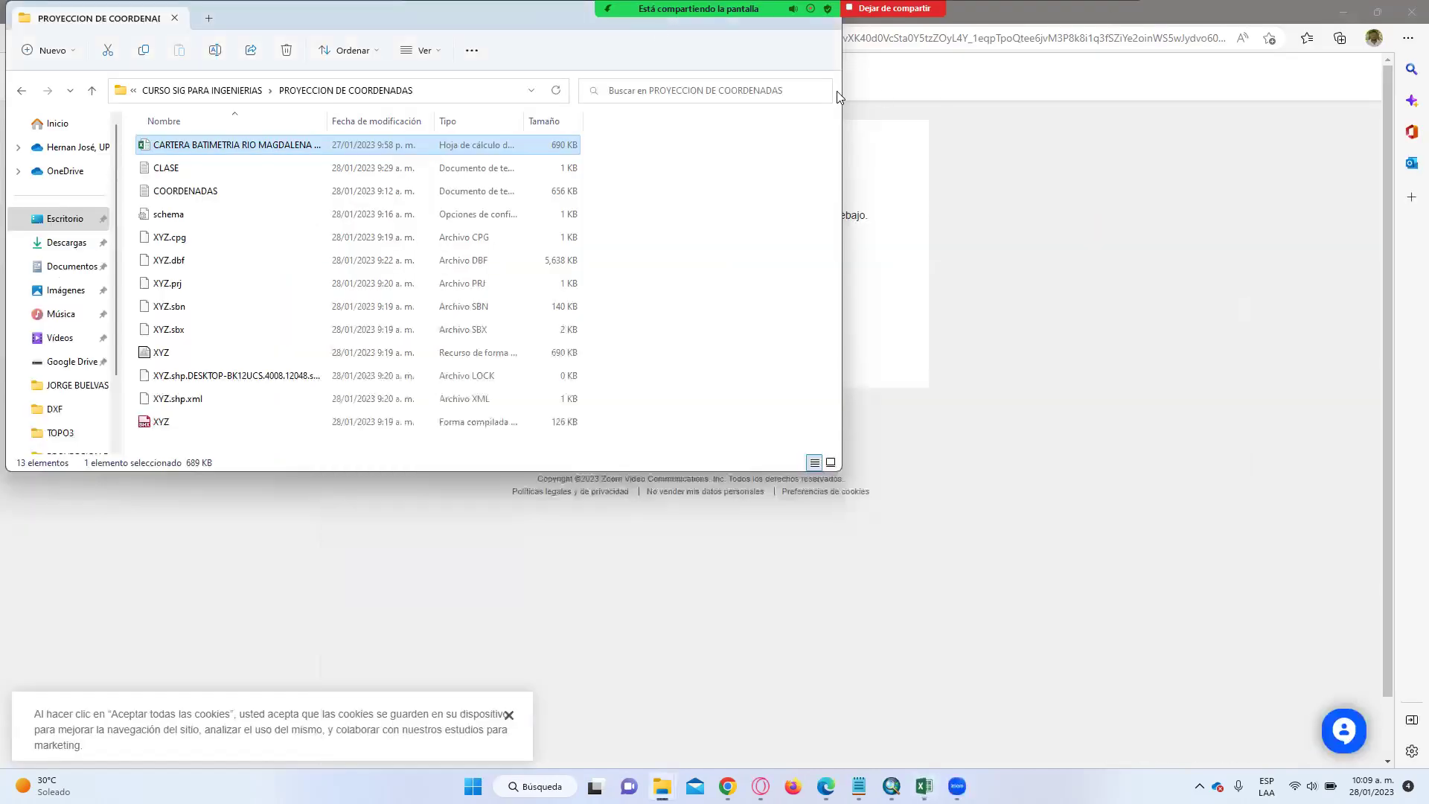
{"action": "left_click_drag", "start_coordinate": [305, 19], "coordinate": [492, 270]}
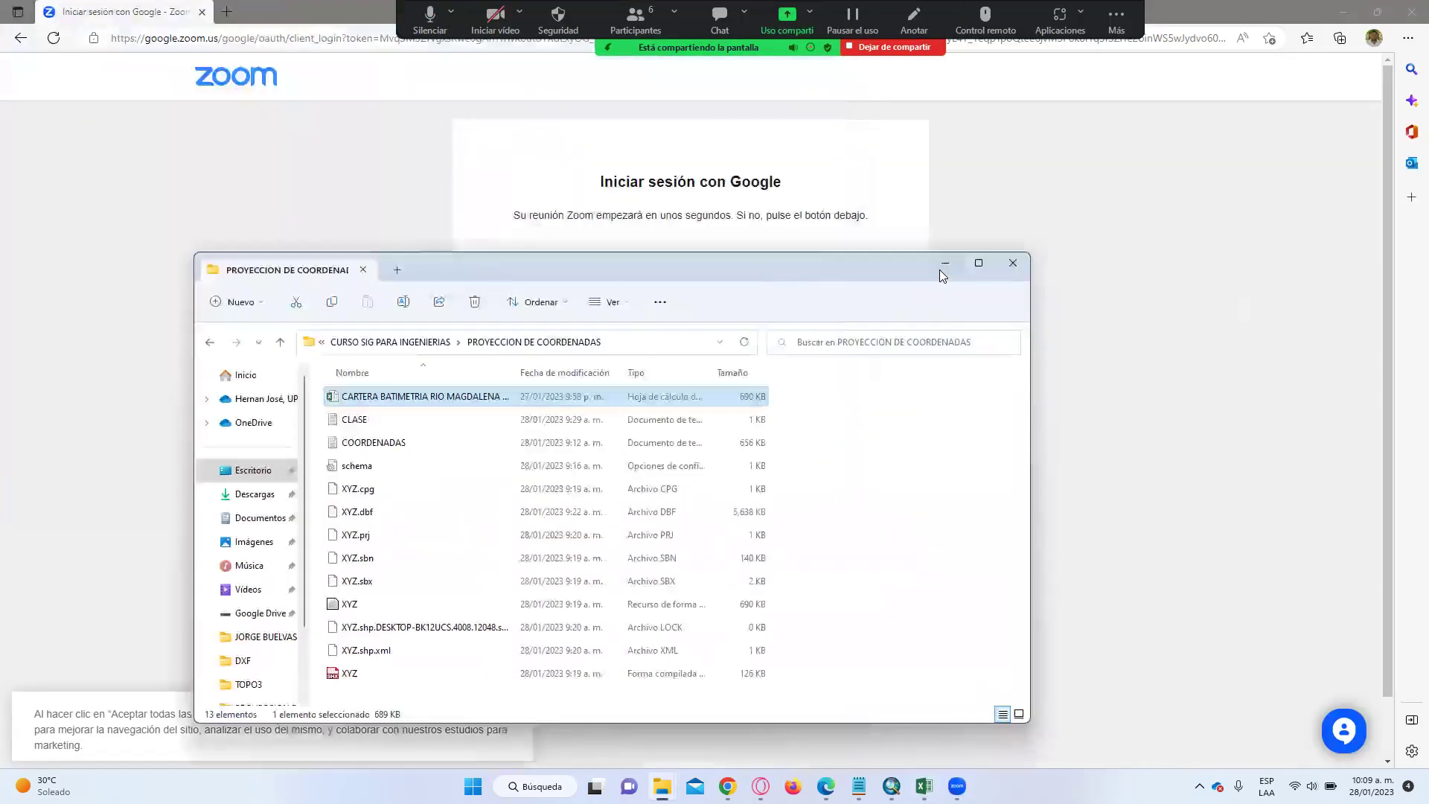
{"action": "left_click", "coordinate": [944, 264]}
{"action": "left_click", "coordinate": [1344, 13]}
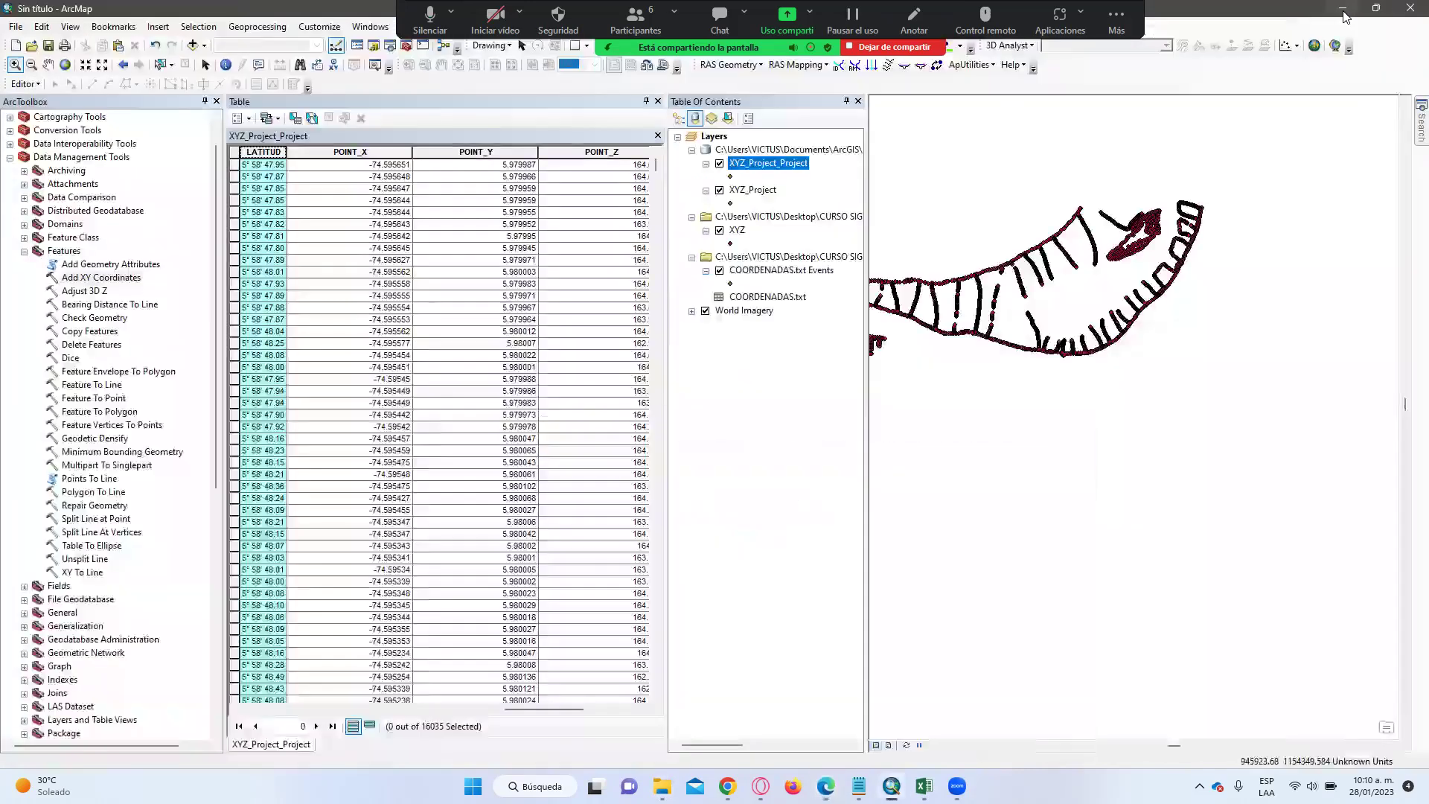
{"action": "left_click", "coordinate": [1345, 13]}
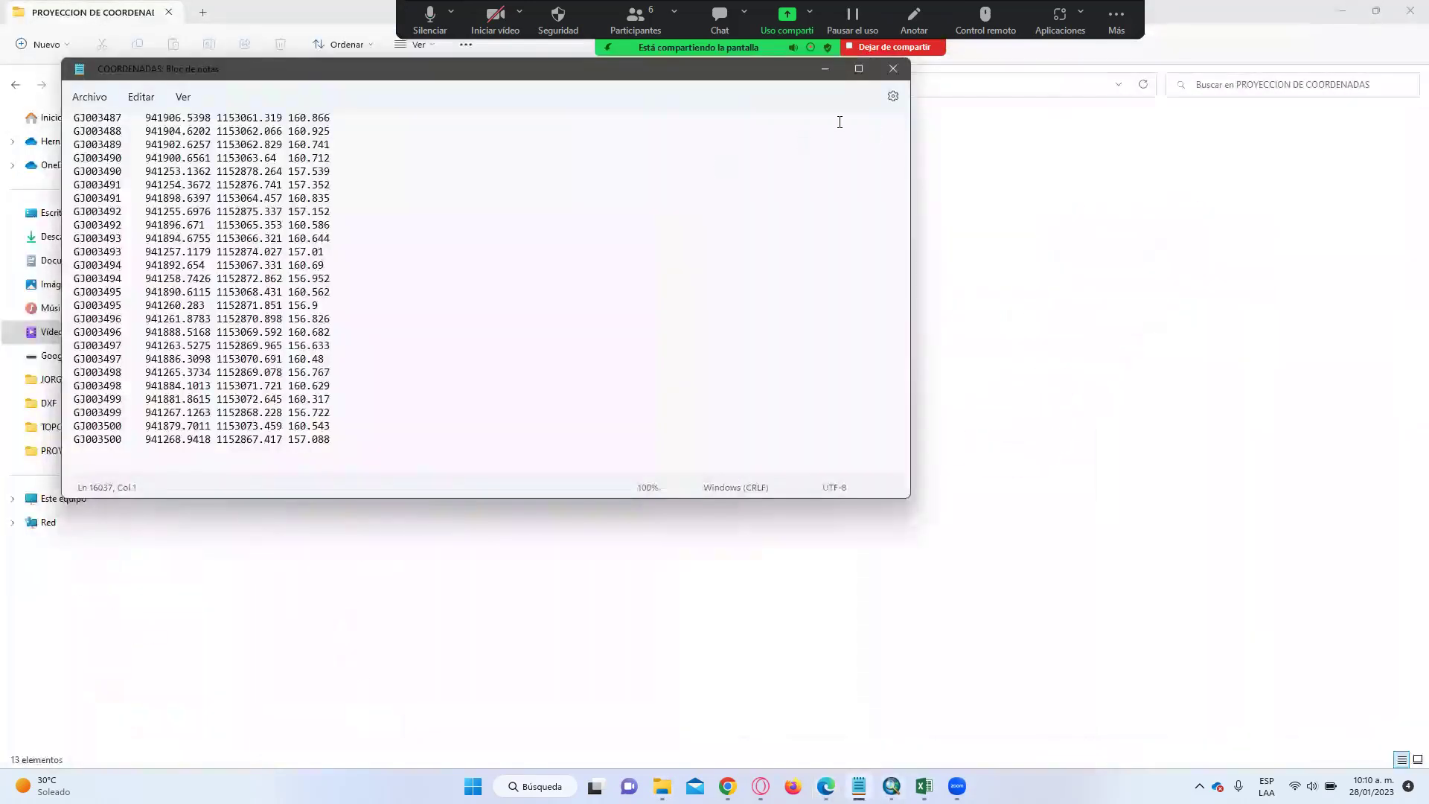
{"action": "left_click", "coordinate": [893, 68]}
{"action": "left_click", "coordinate": [1407, 13]}
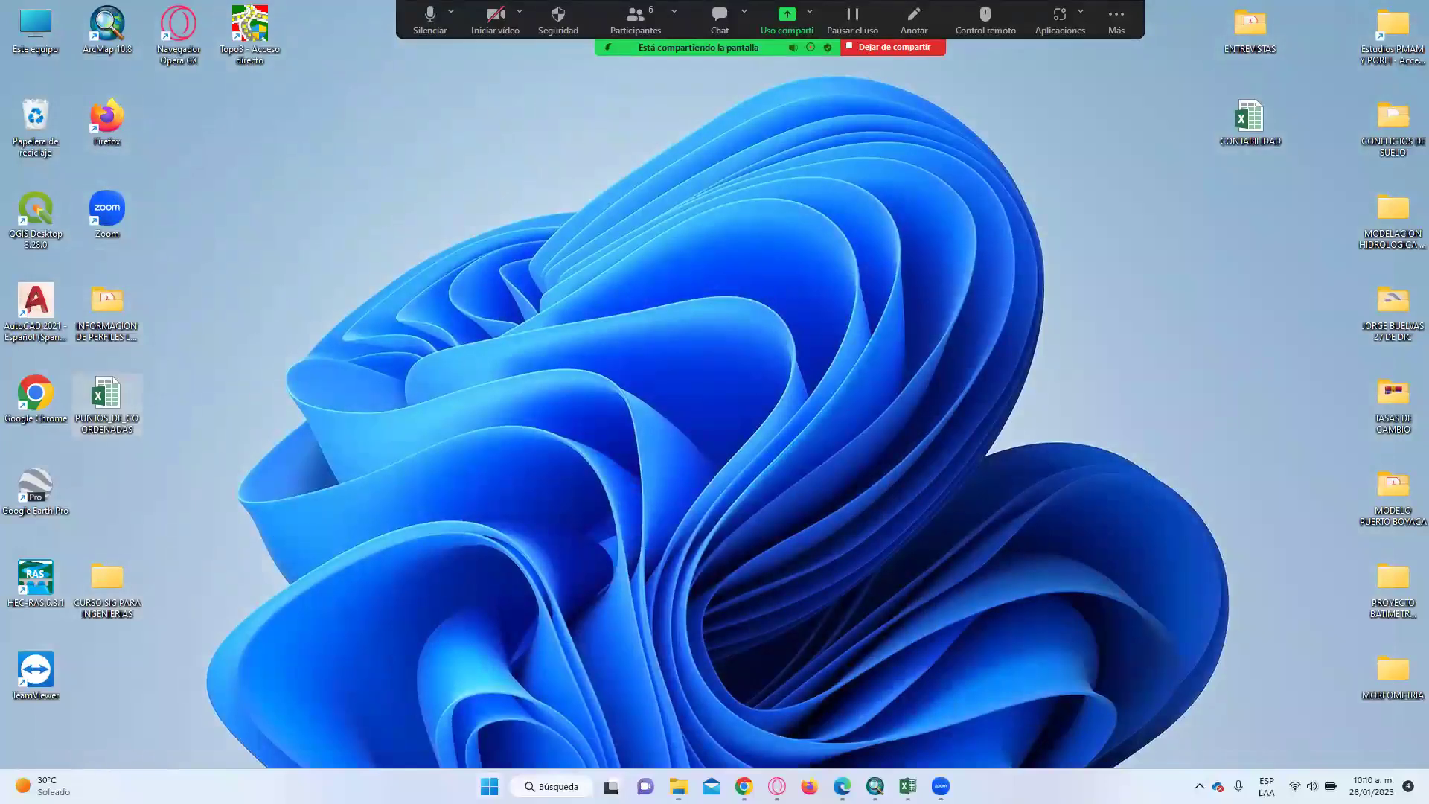
- Browse drive C: to the Topo 3 folder inside Topo 3-20190709T155009Z-001 and locate the Topo3 application
{"action": "left_click", "coordinate": [489, 786]}
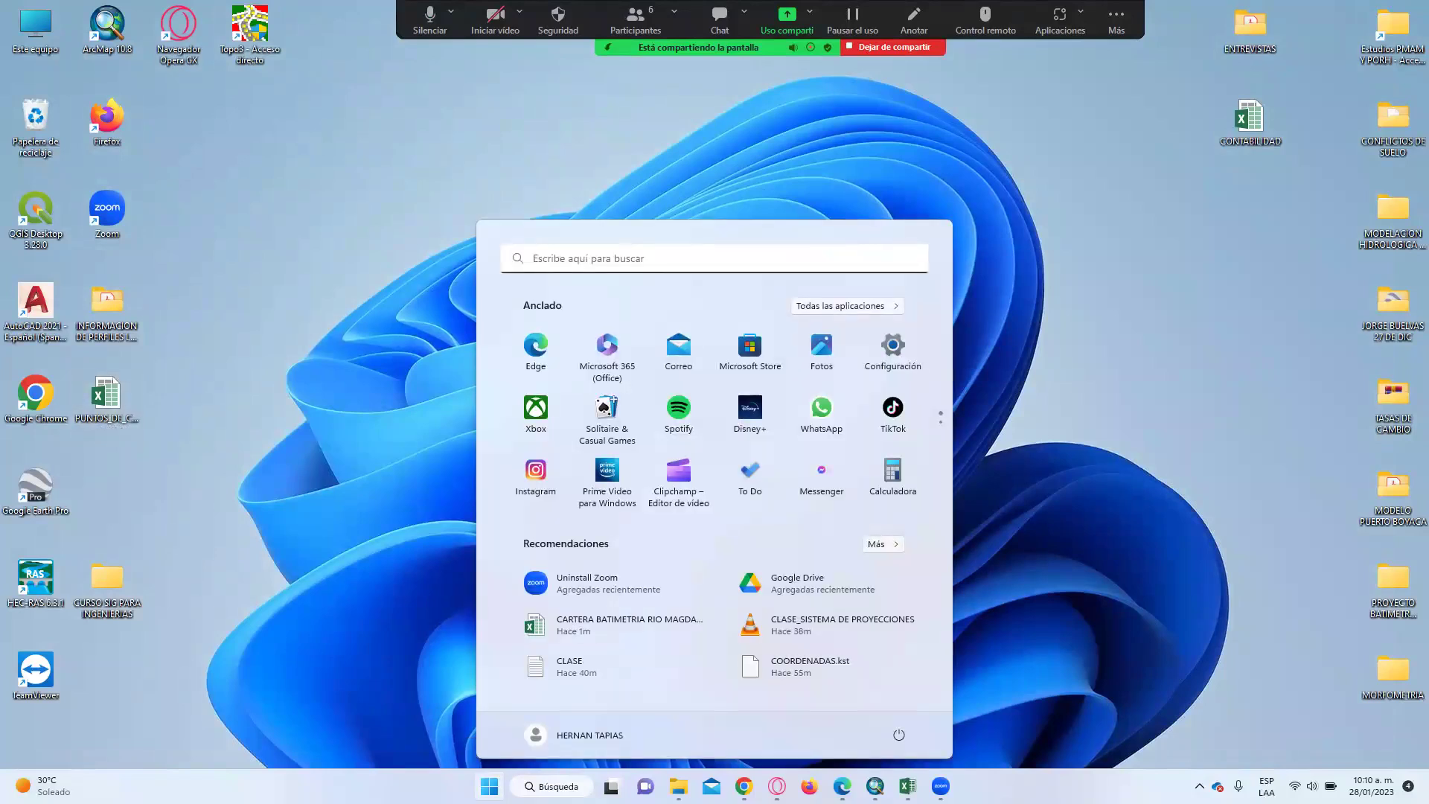
{"action": "mouse_move", "coordinate": [678, 786]}
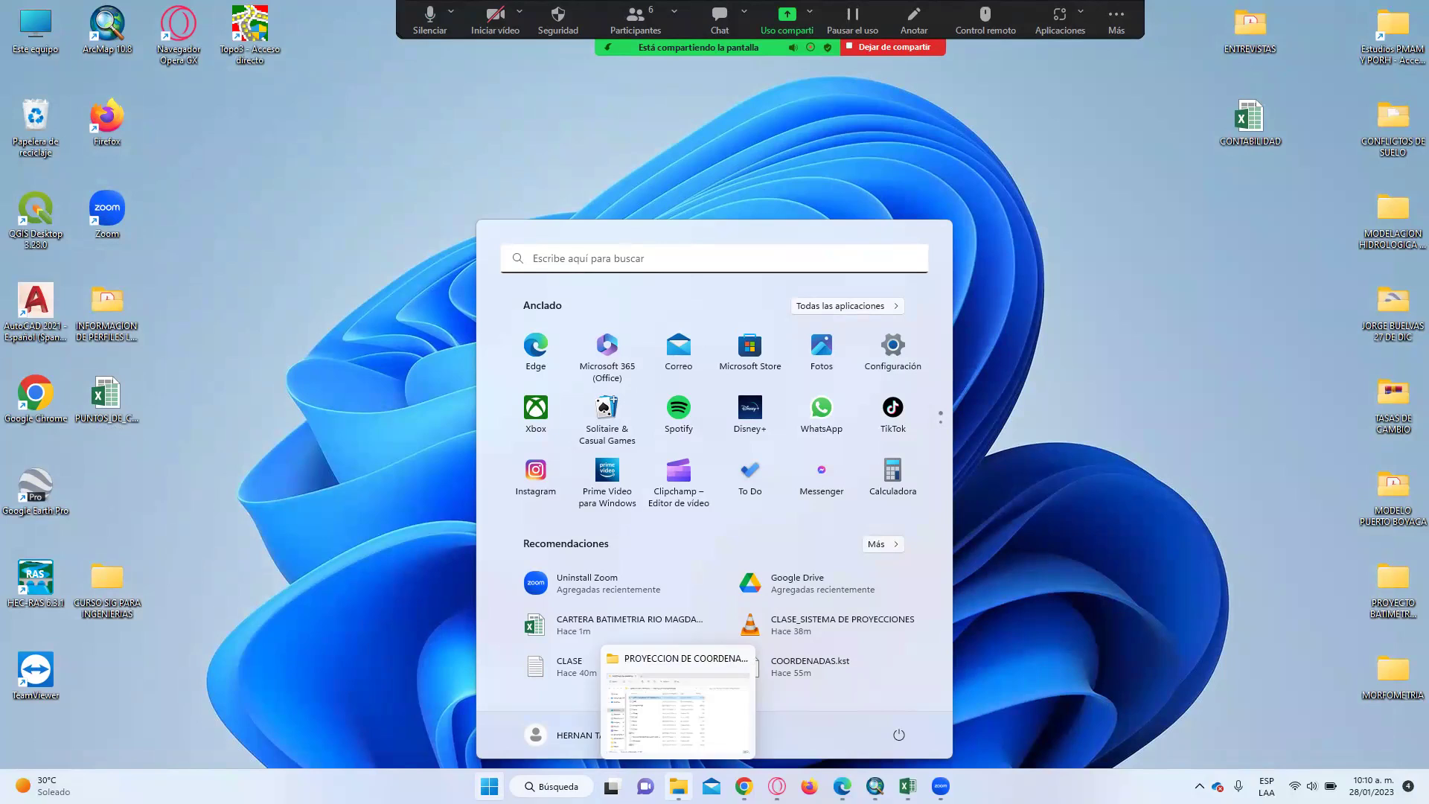
{"action": "left_click", "coordinate": [678, 708]}
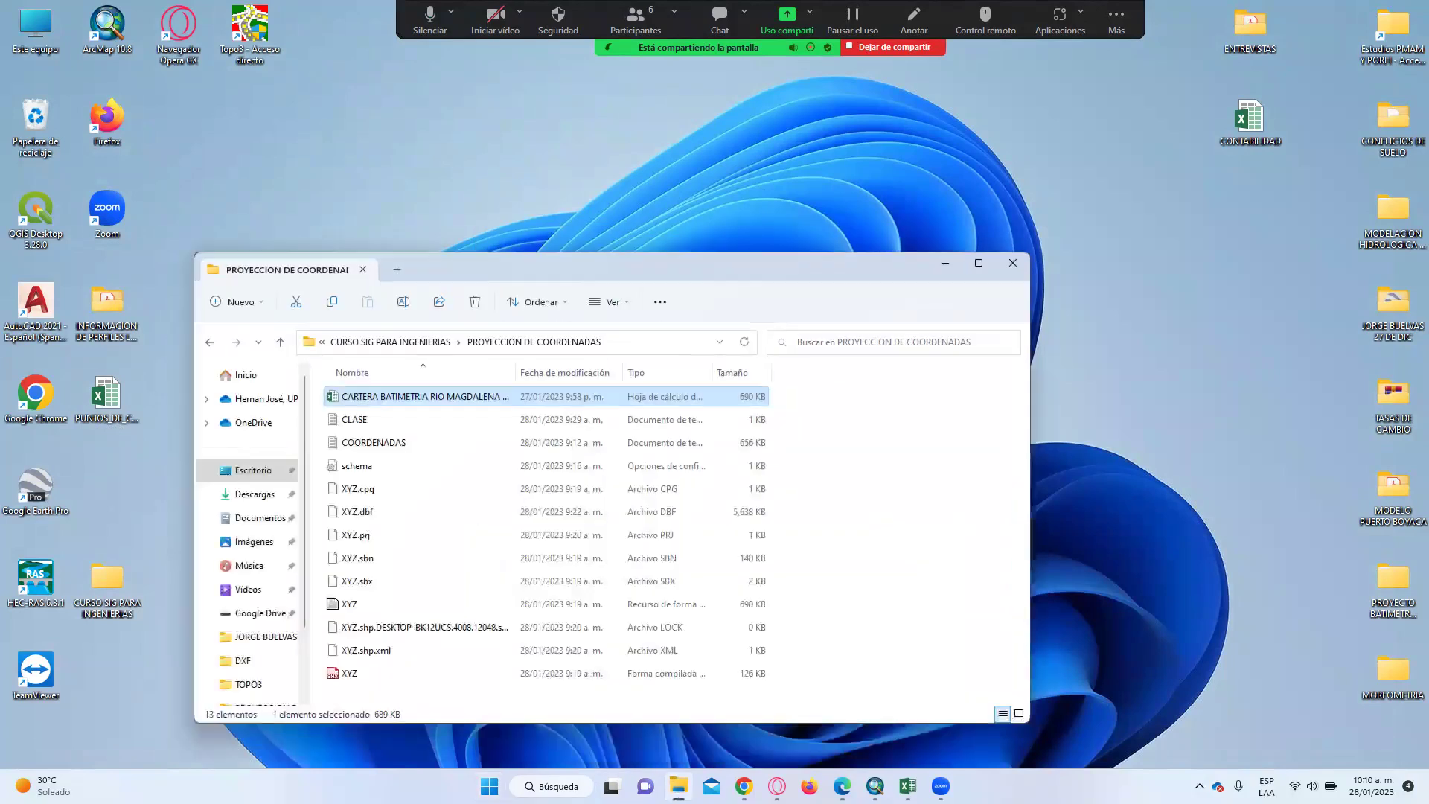
{"action": "left_click", "coordinate": [258, 473]}
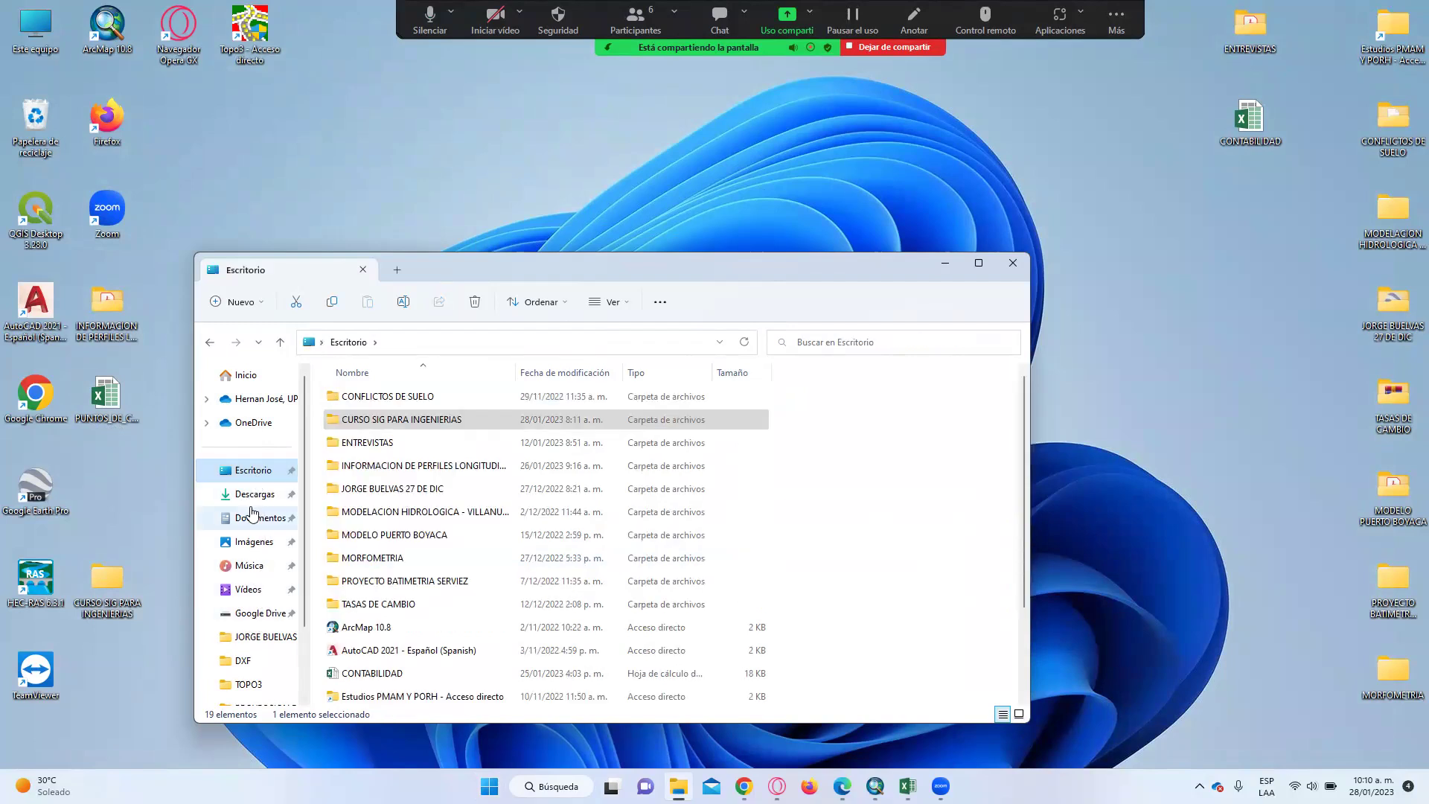
{"action": "scroll", "coordinate": [253, 522], "scroll_direction": "down", "scroll_amount": 2}
{"action": "left_click", "coordinate": [257, 636]}
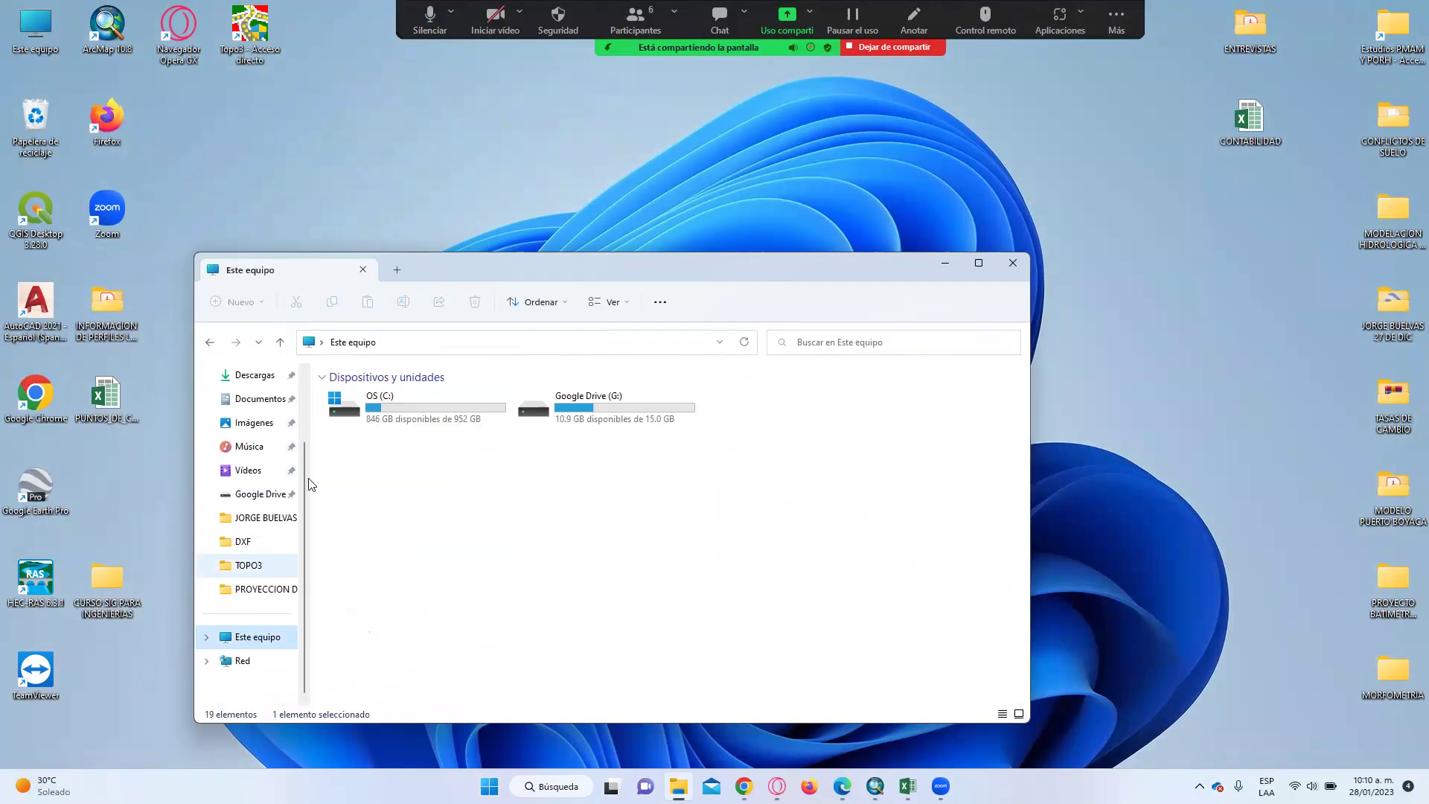
{"action": "double_click", "coordinate": [377, 412]}
{"action": "double_click", "coordinate": [376, 581]}
{"action": "double_click", "coordinate": [365, 406]}
{"action": "scroll", "coordinate": [372, 566], "scroll_direction": "down", "scroll_amount": 5}
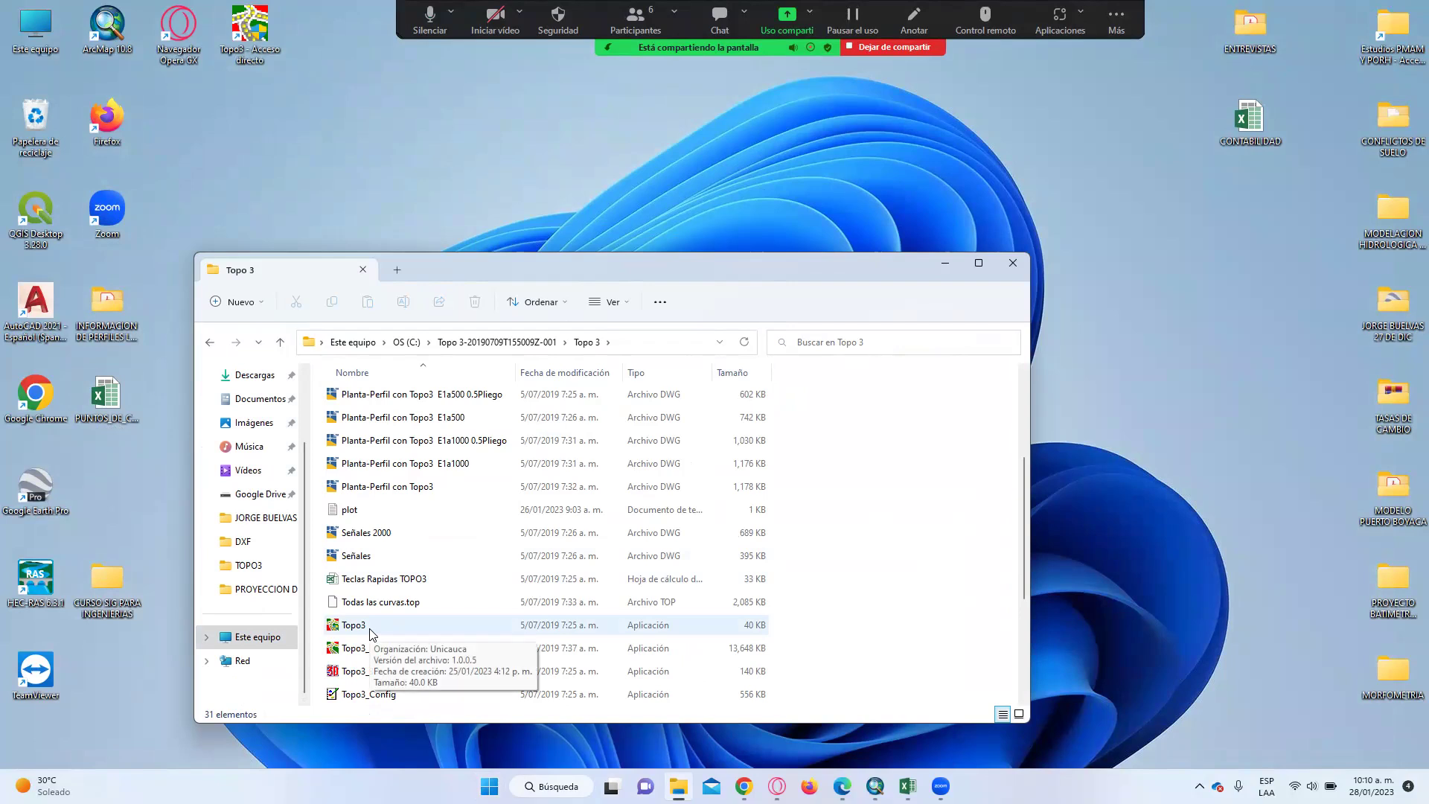
- Launch Topo3 from its desktop shortcut without loading a recent project, and widen its window across the desktop
{"action": "right_click", "coordinate": [252, 29]}
{"action": "left_click", "coordinate": [301, 79]}
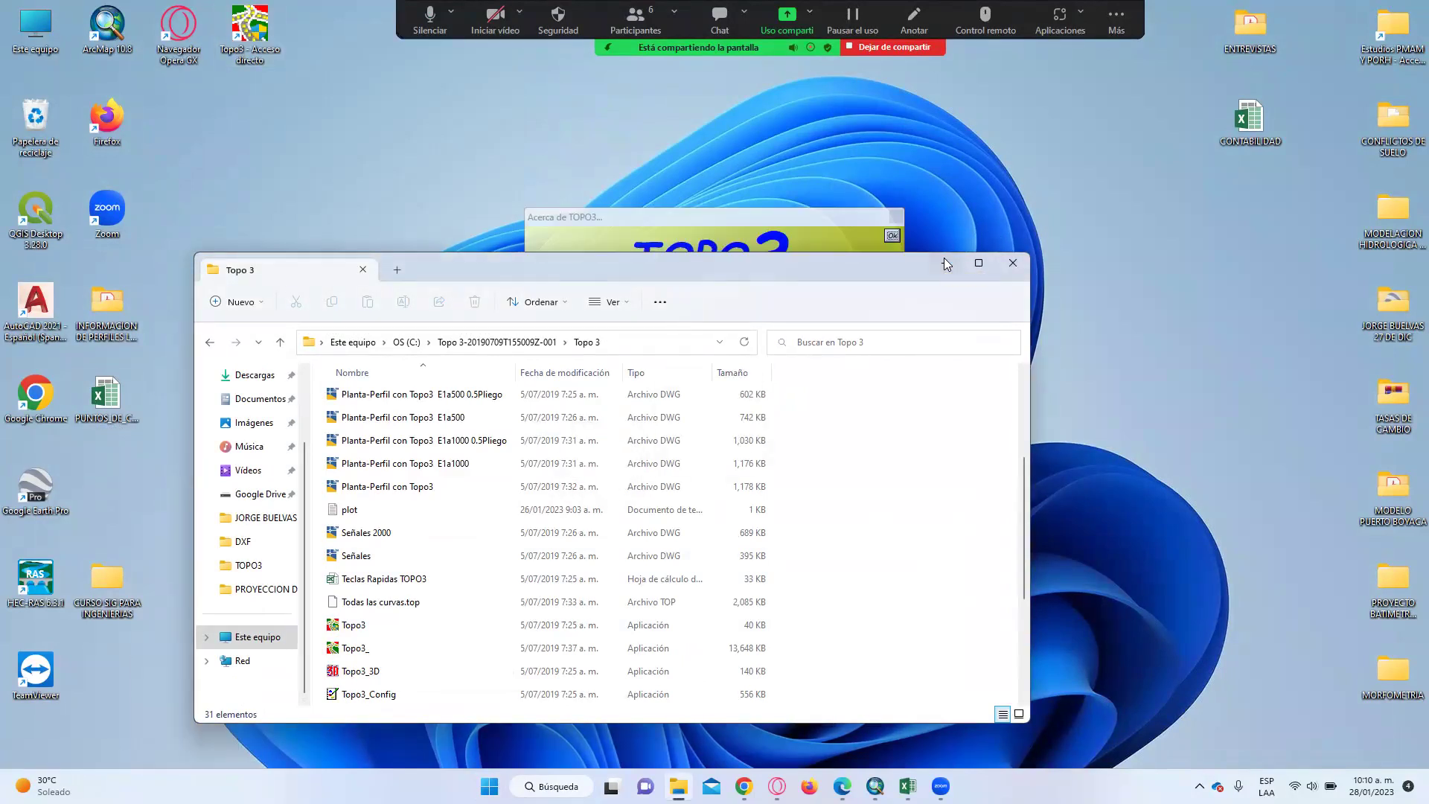
{"action": "left_click", "coordinate": [944, 262]}
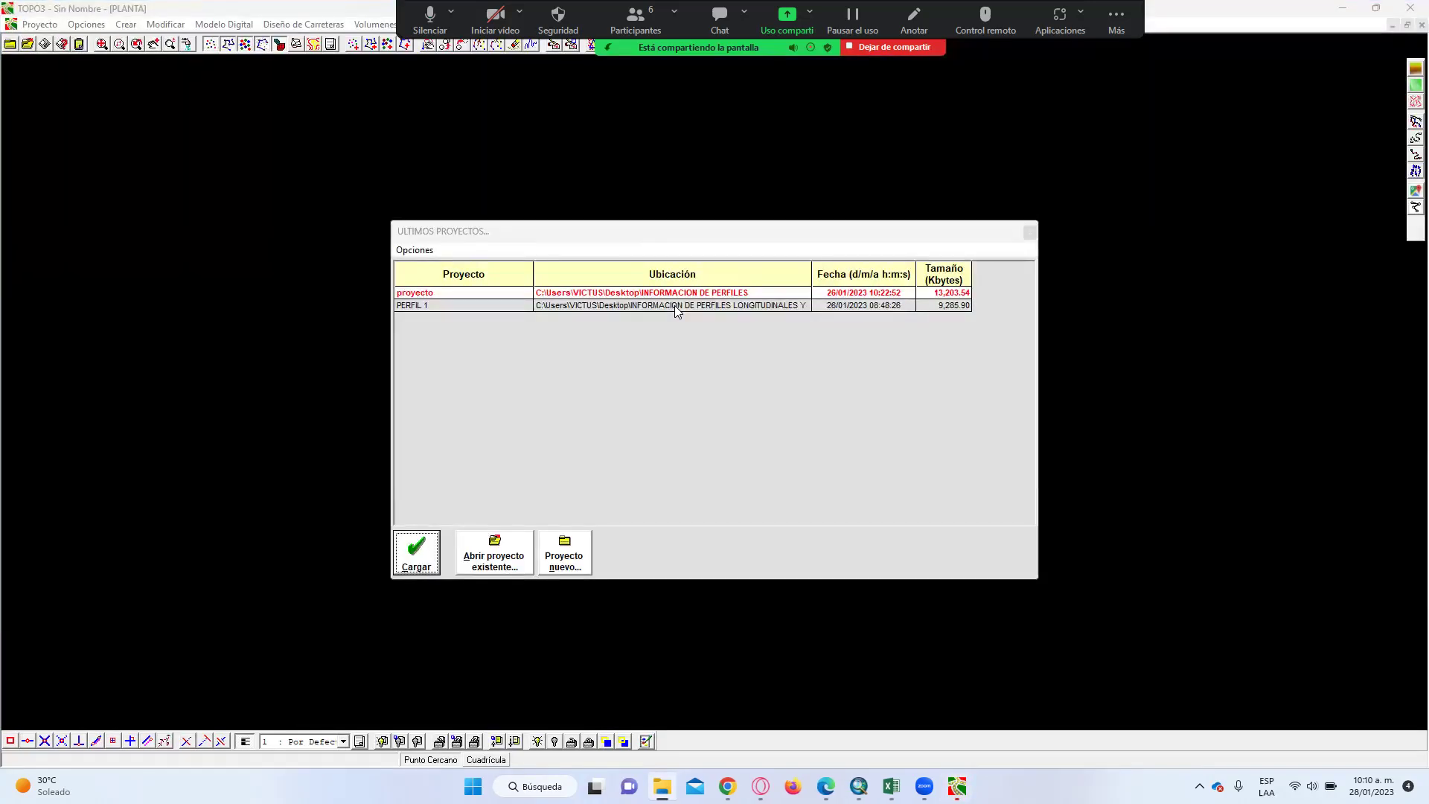
{"action": "left_click", "coordinate": [1031, 232]}
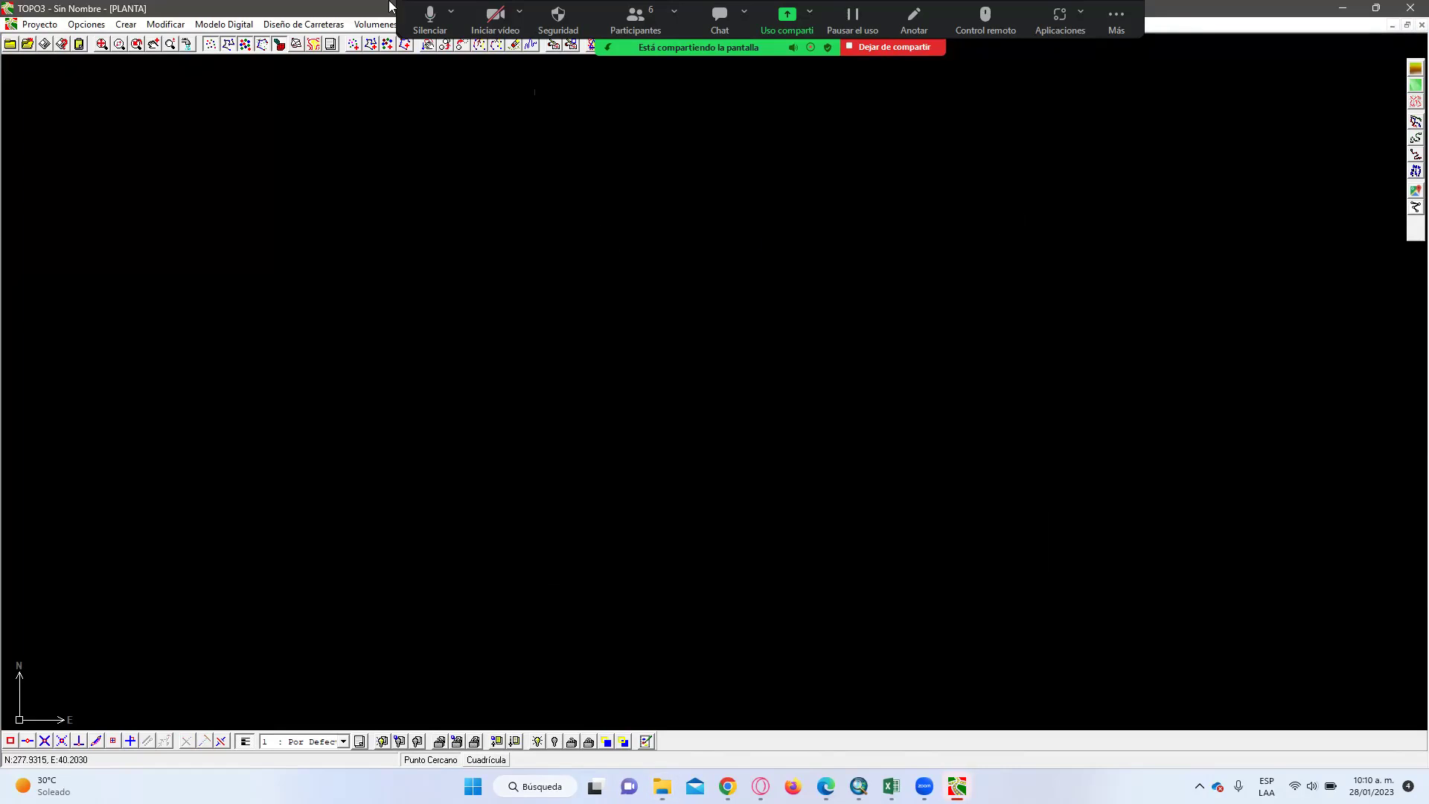
{"action": "left_click_drag", "start_coordinate": [226, 6], "coordinate": [299, 81]}
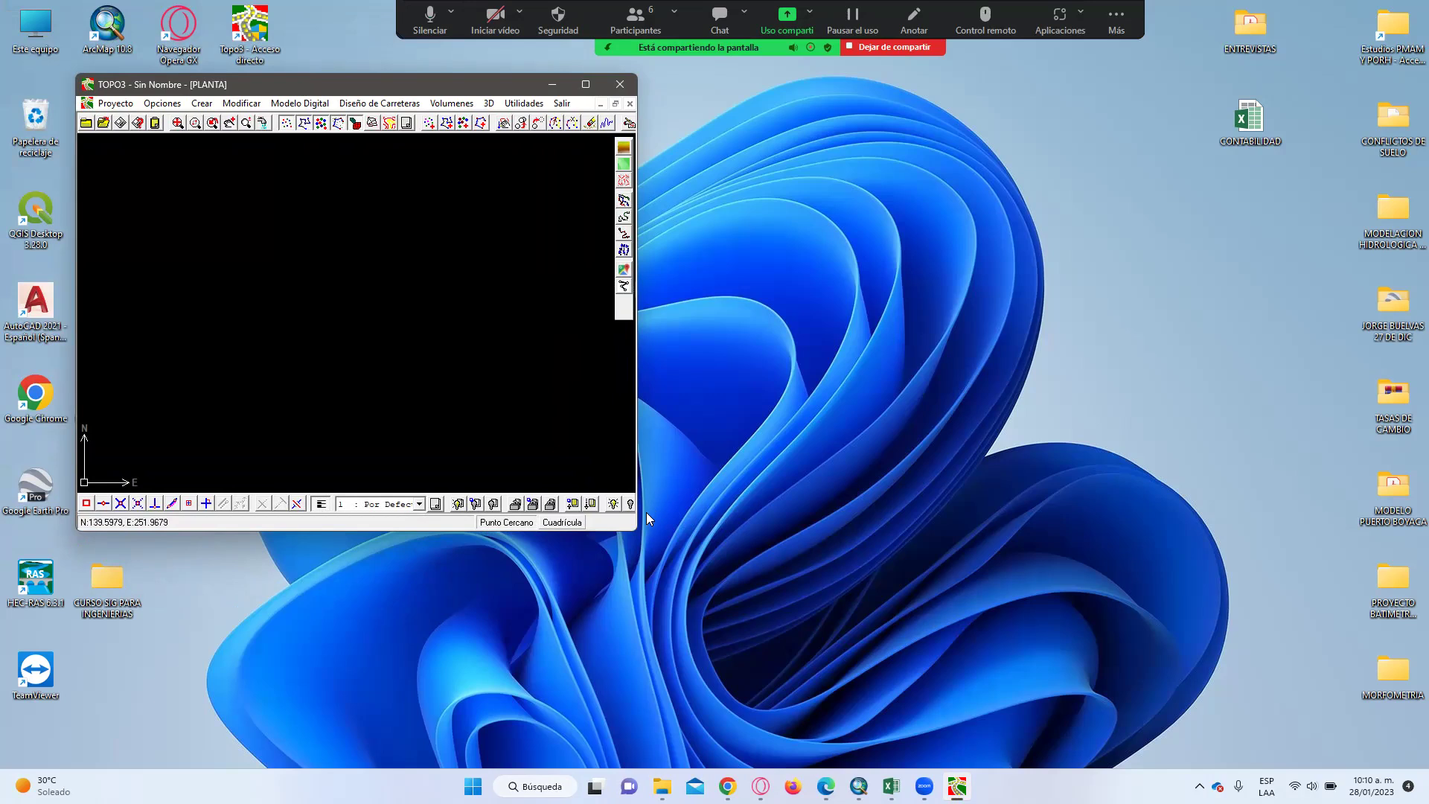
{"action": "left_click_drag", "start_coordinate": [636, 524], "coordinate": [1417, 524]}
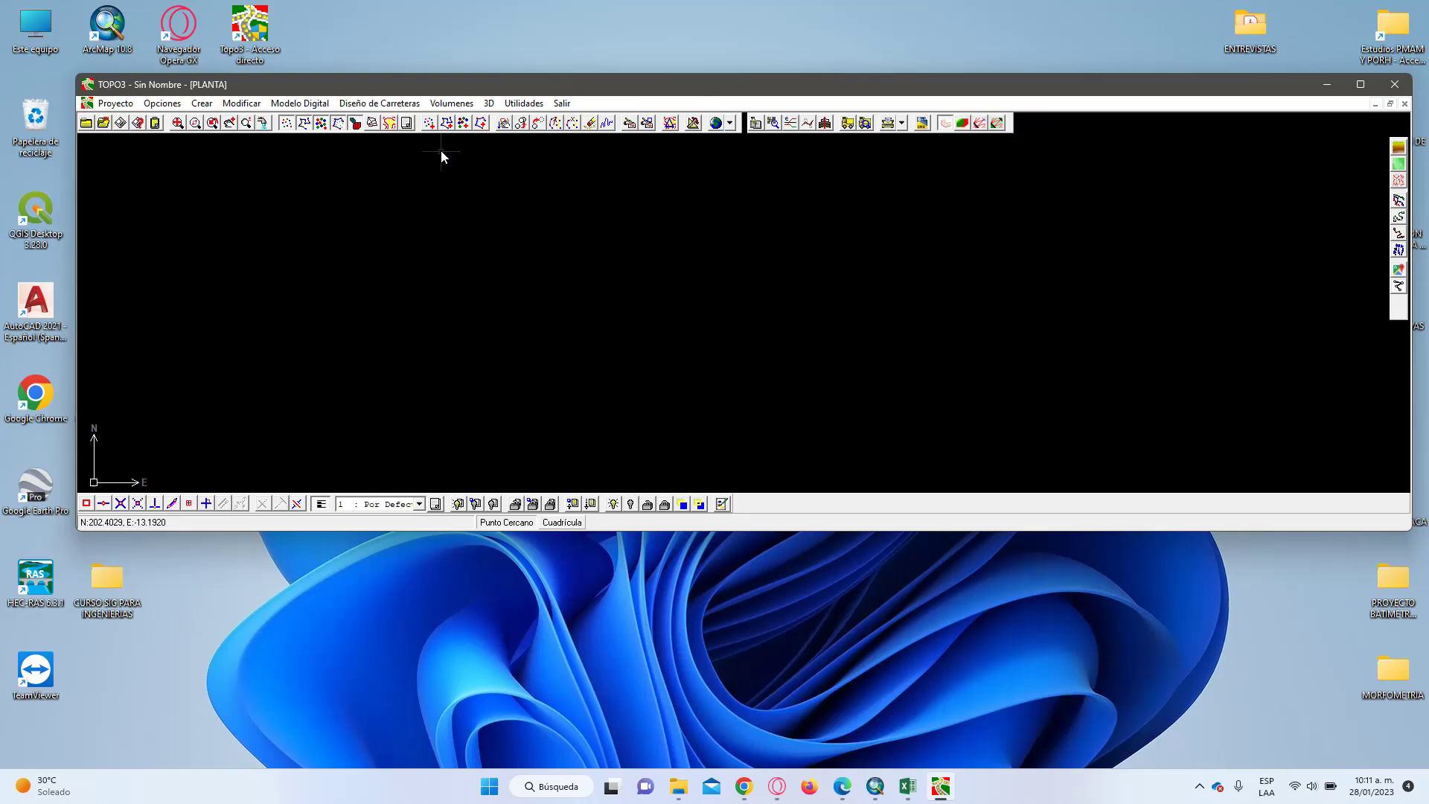
- Open the utility for pasting multiple coordinates from the clipboard and set the information format to Punto, N, E, Cota, Identificador
{"action": "left_click", "coordinate": [524, 103]}
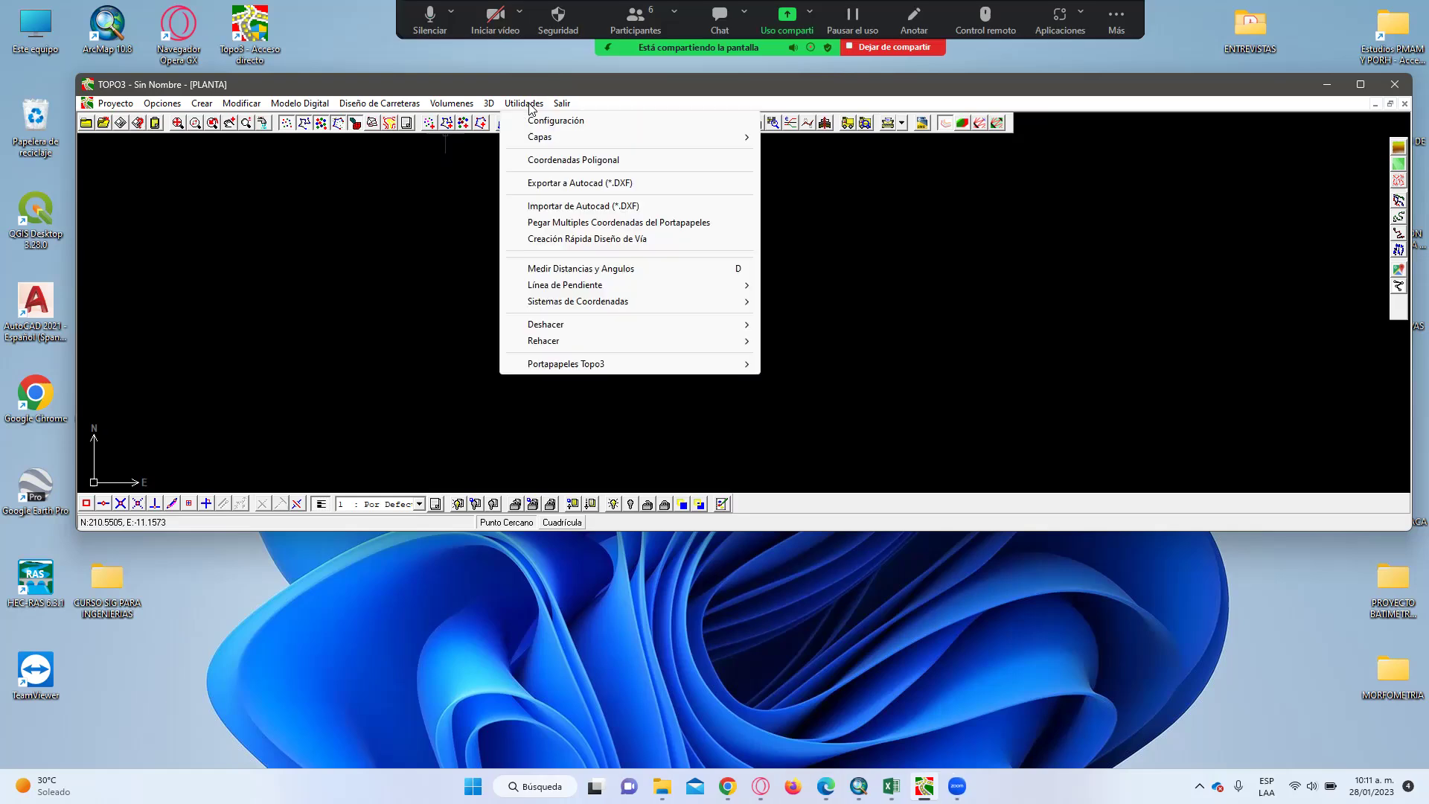
{"action": "left_click", "coordinate": [556, 223]}
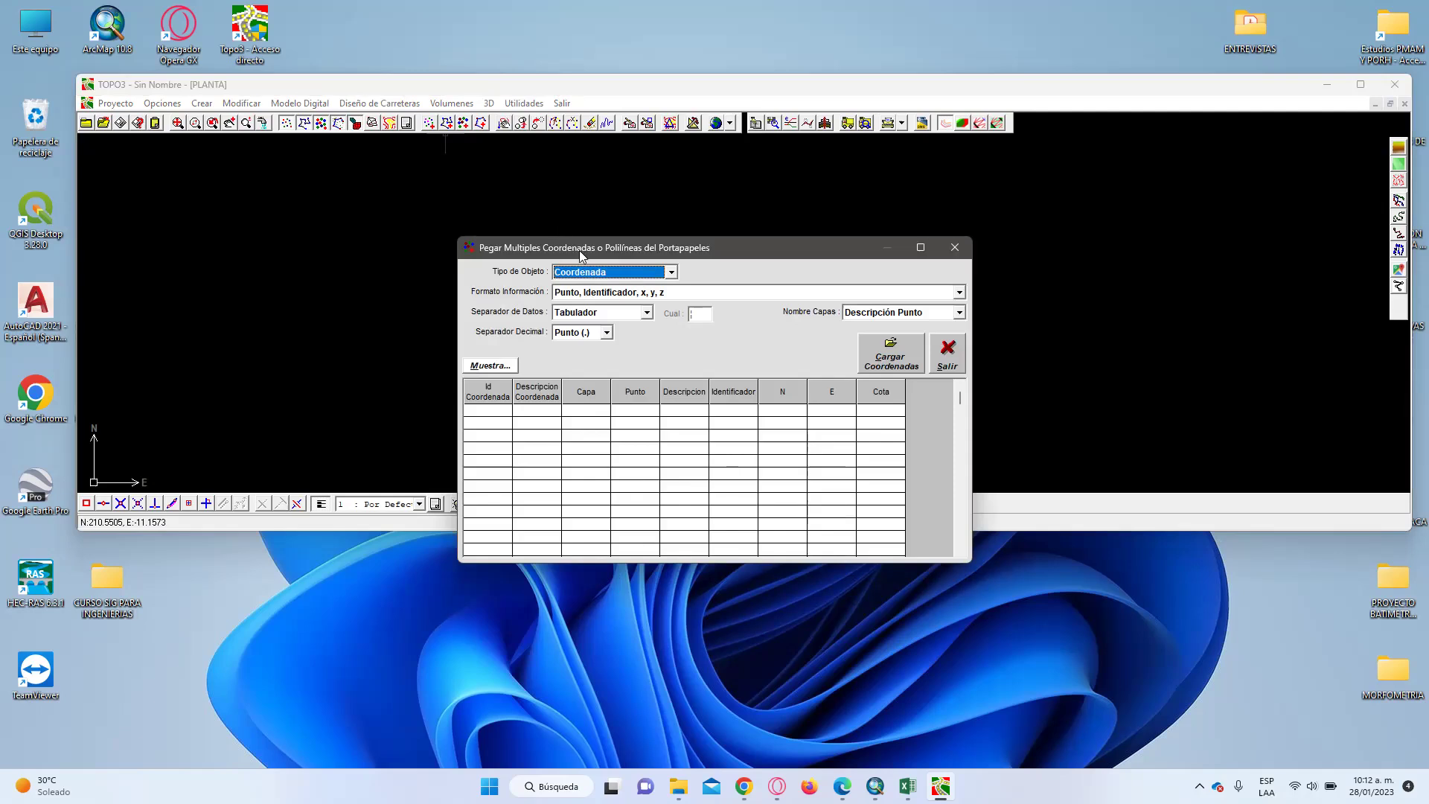
{"action": "left_click", "coordinate": [644, 294]}
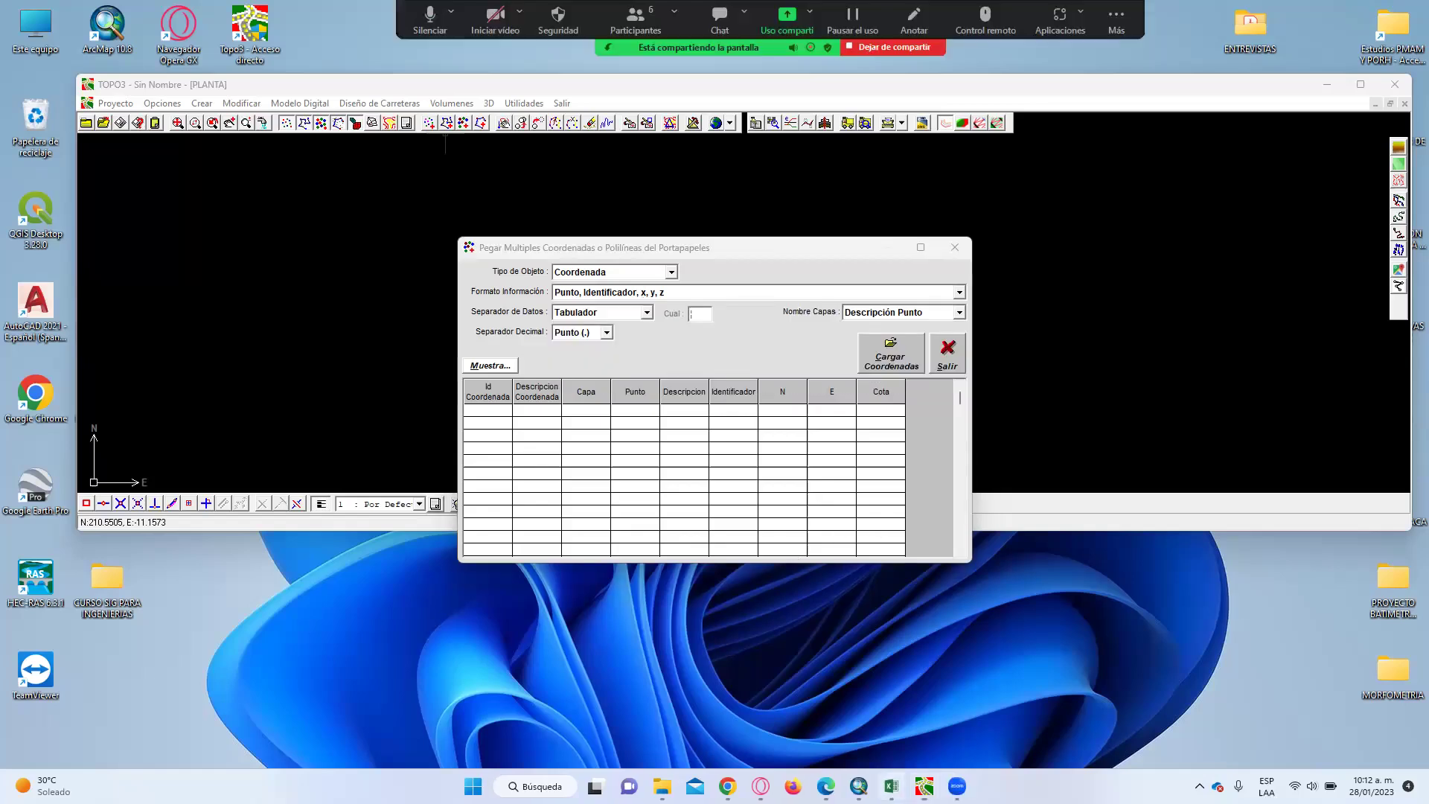
{"action": "key", "text": "alt+Tab"}
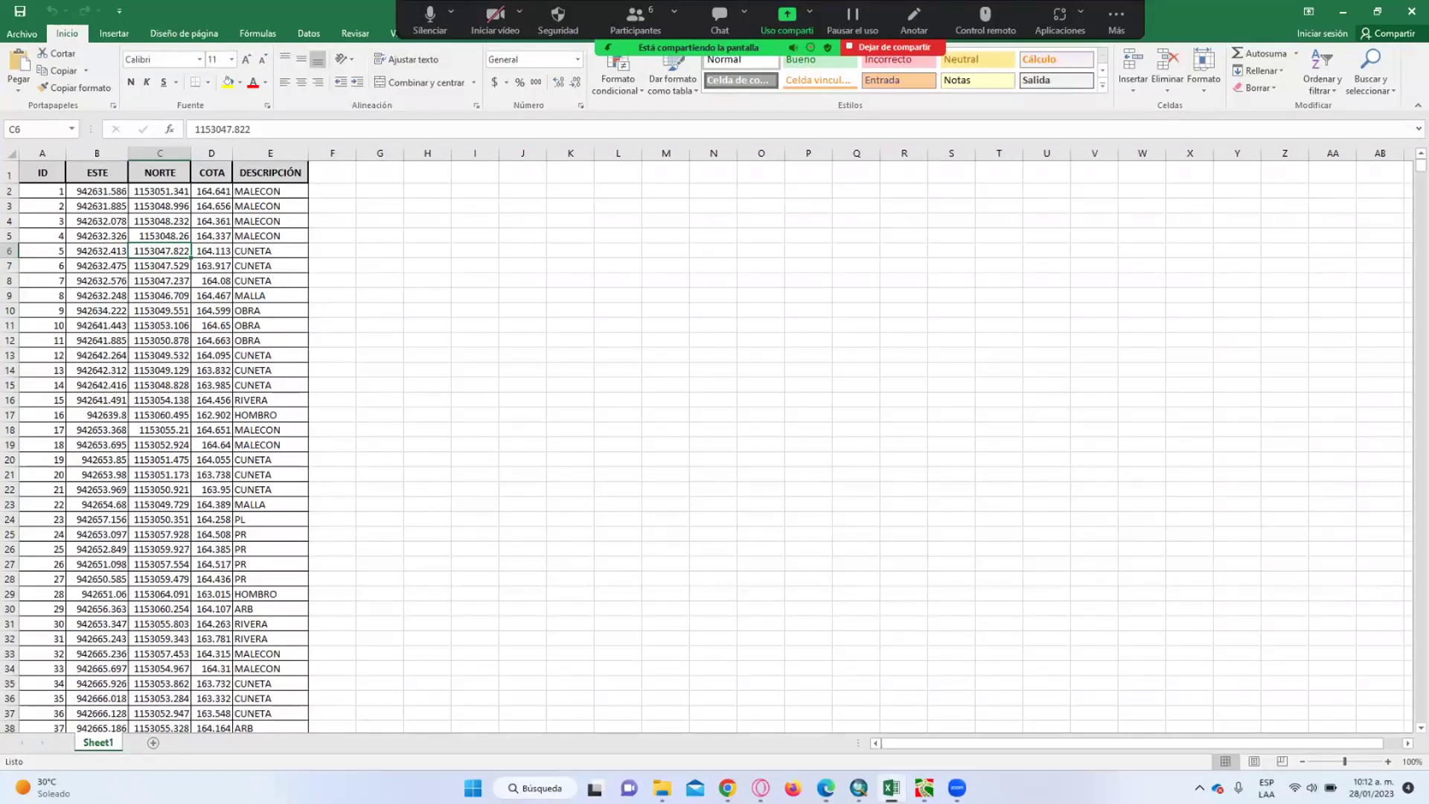
{"action": "key", "text": "alt+Tab"}
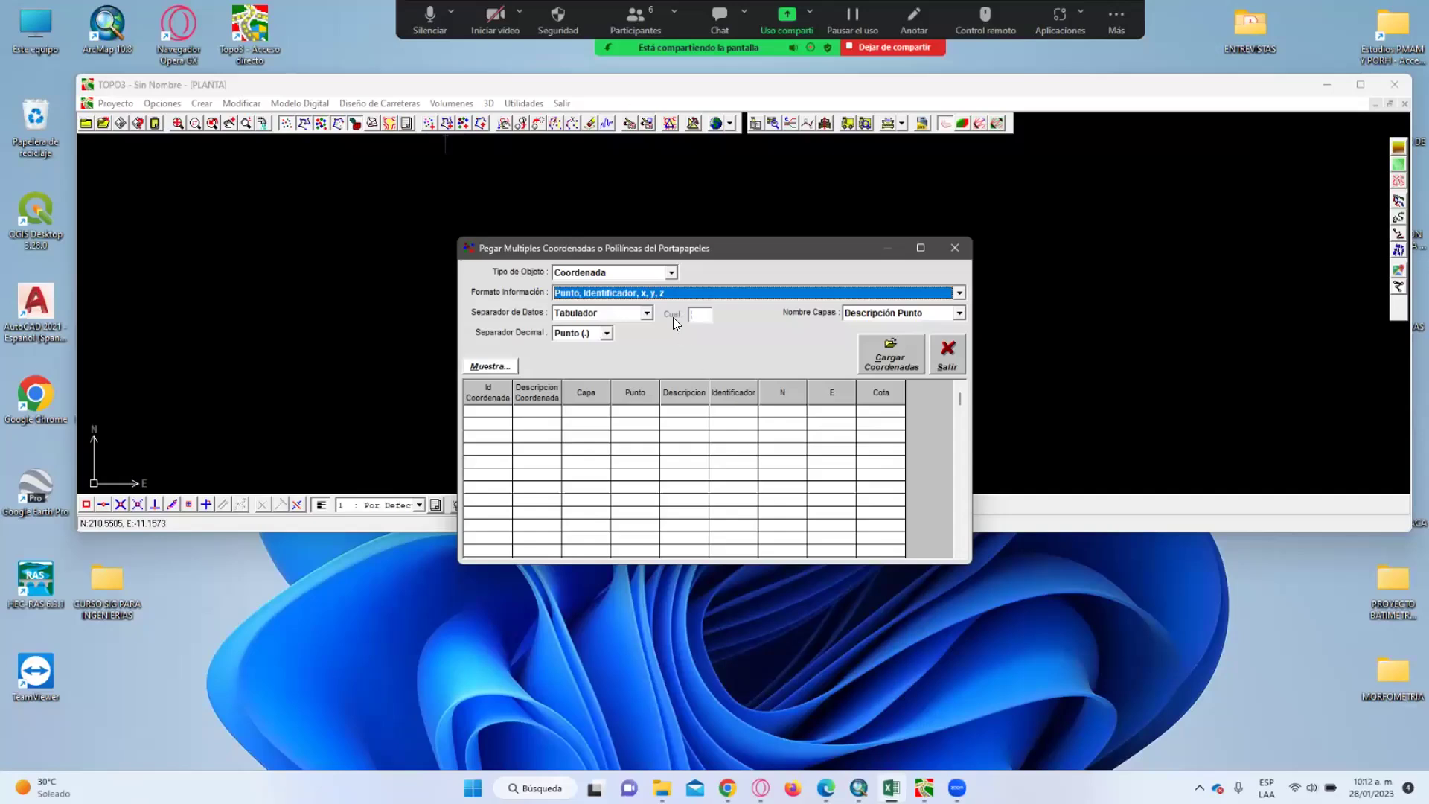
{"action": "left_click", "coordinate": [600, 292]}
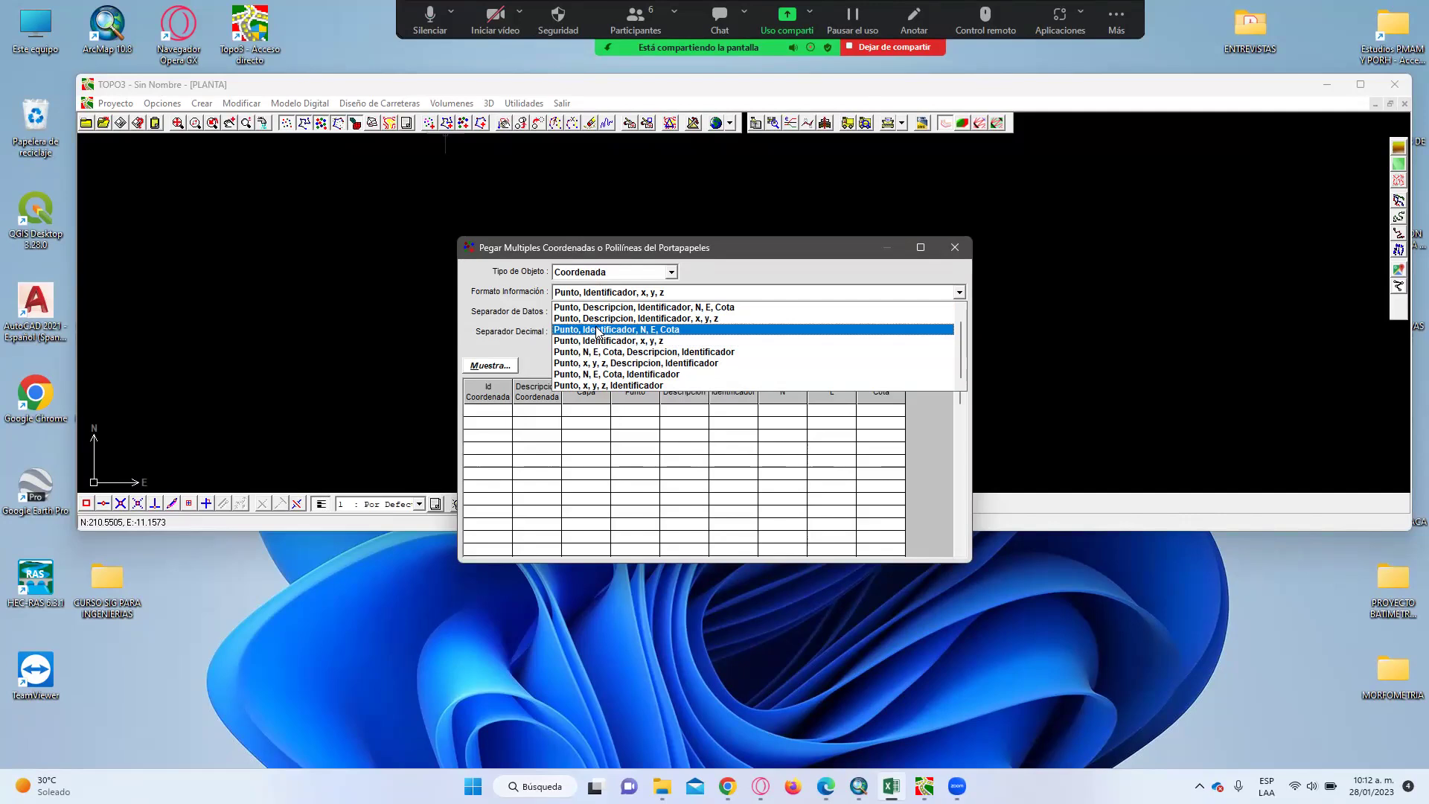
{"action": "left_click", "coordinate": [600, 375]}
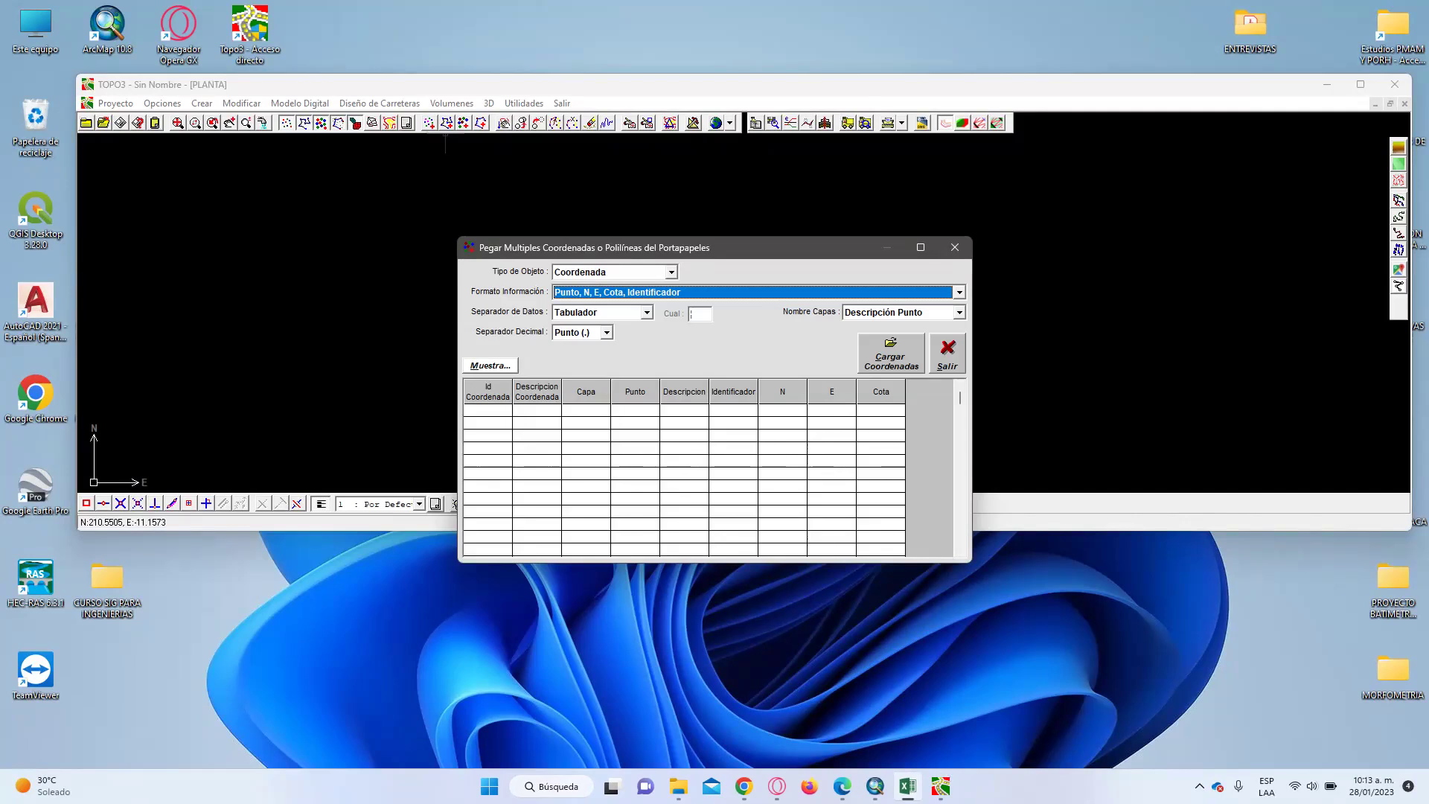
- Switch to the Excel coordinate workbook and move the NORTE column in front of the ESTE column
{"action": "left_click", "coordinate": [891, 786]}
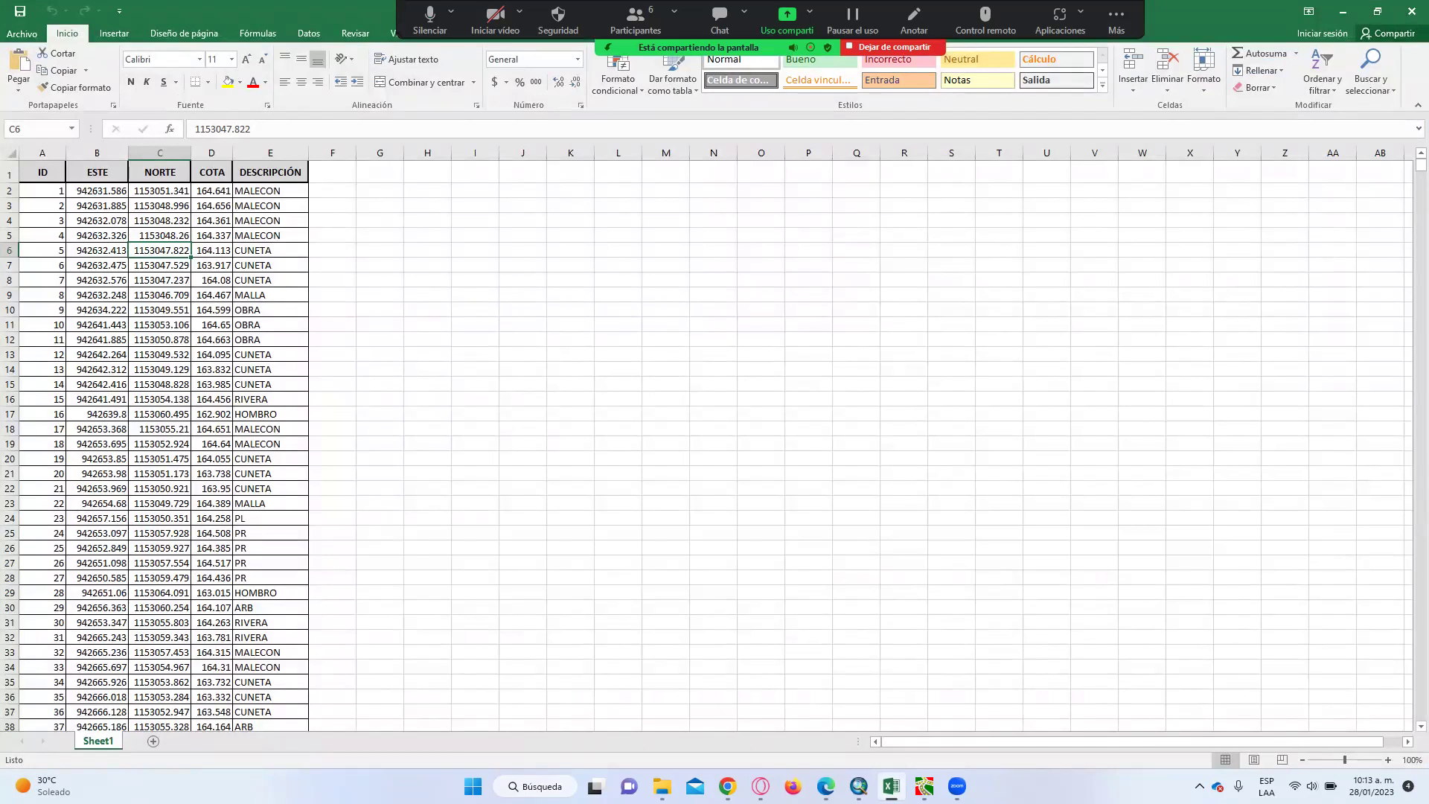
{"action": "left_click", "coordinate": [159, 152]}
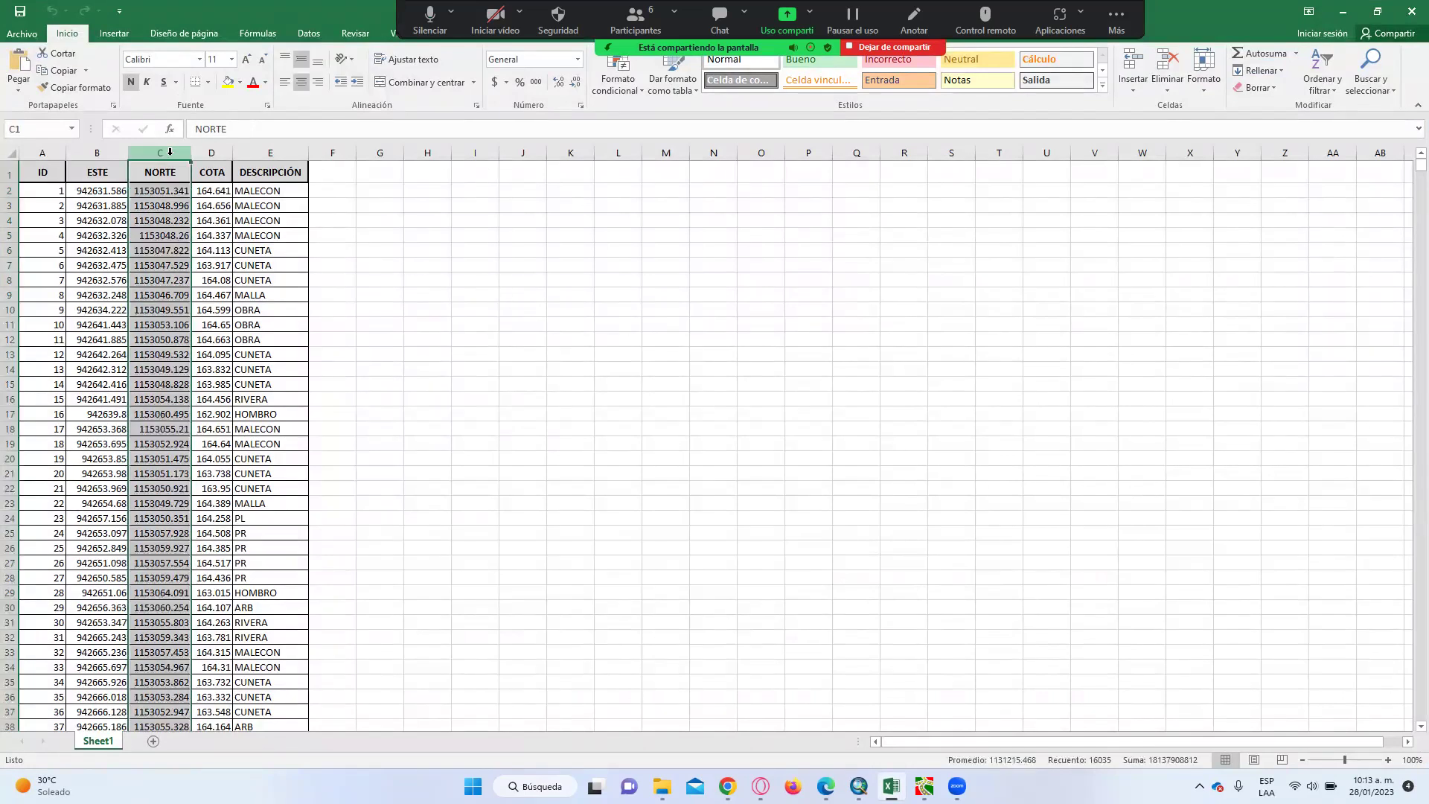
{"action": "right_click", "coordinate": [172, 155]}
{"action": "left_click", "coordinate": [208, 165]}
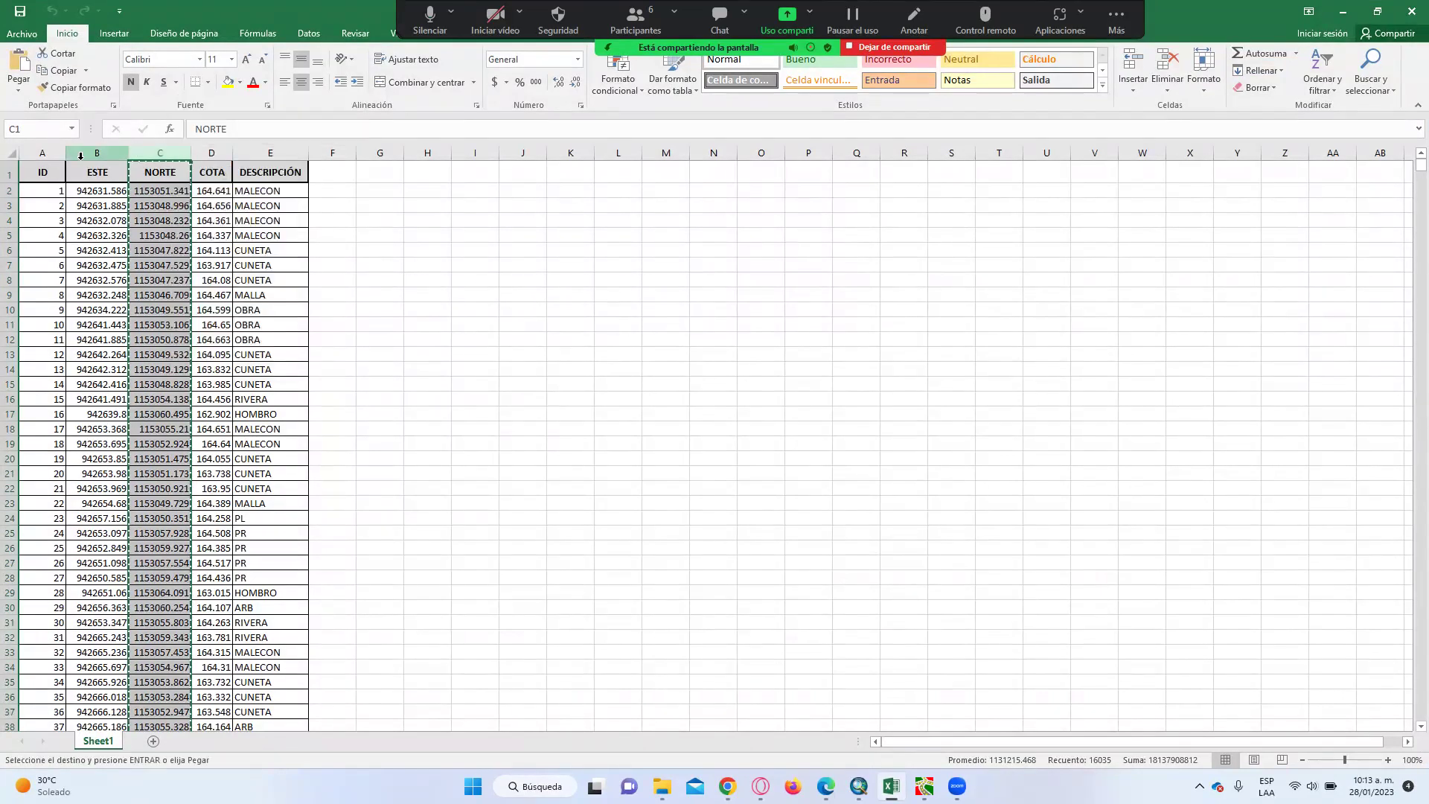
{"action": "left_click", "coordinate": [82, 152]}
{"action": "right_click", "coordinate": [82, 153]}
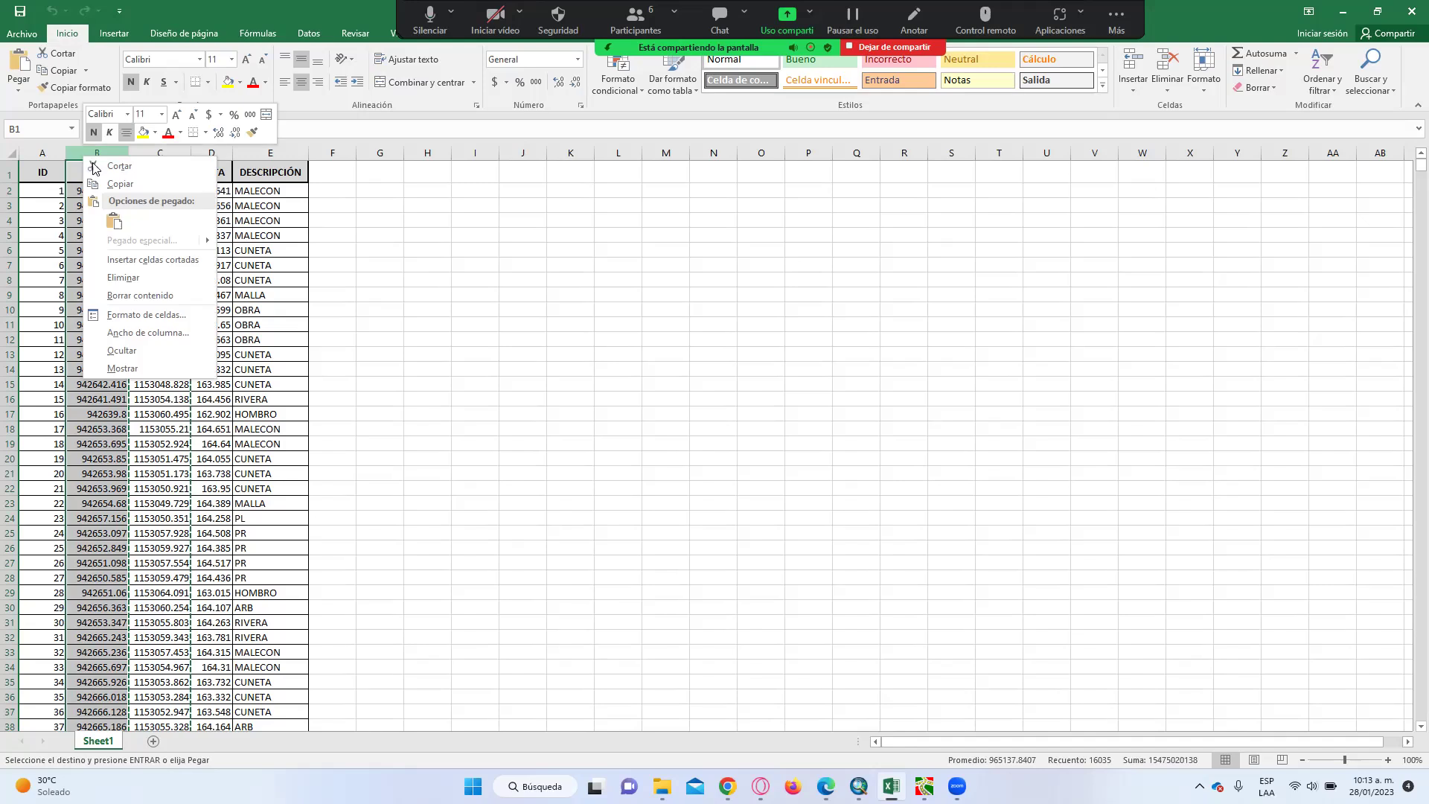
{"action": "left_click", "coordinate": [131, 260]}
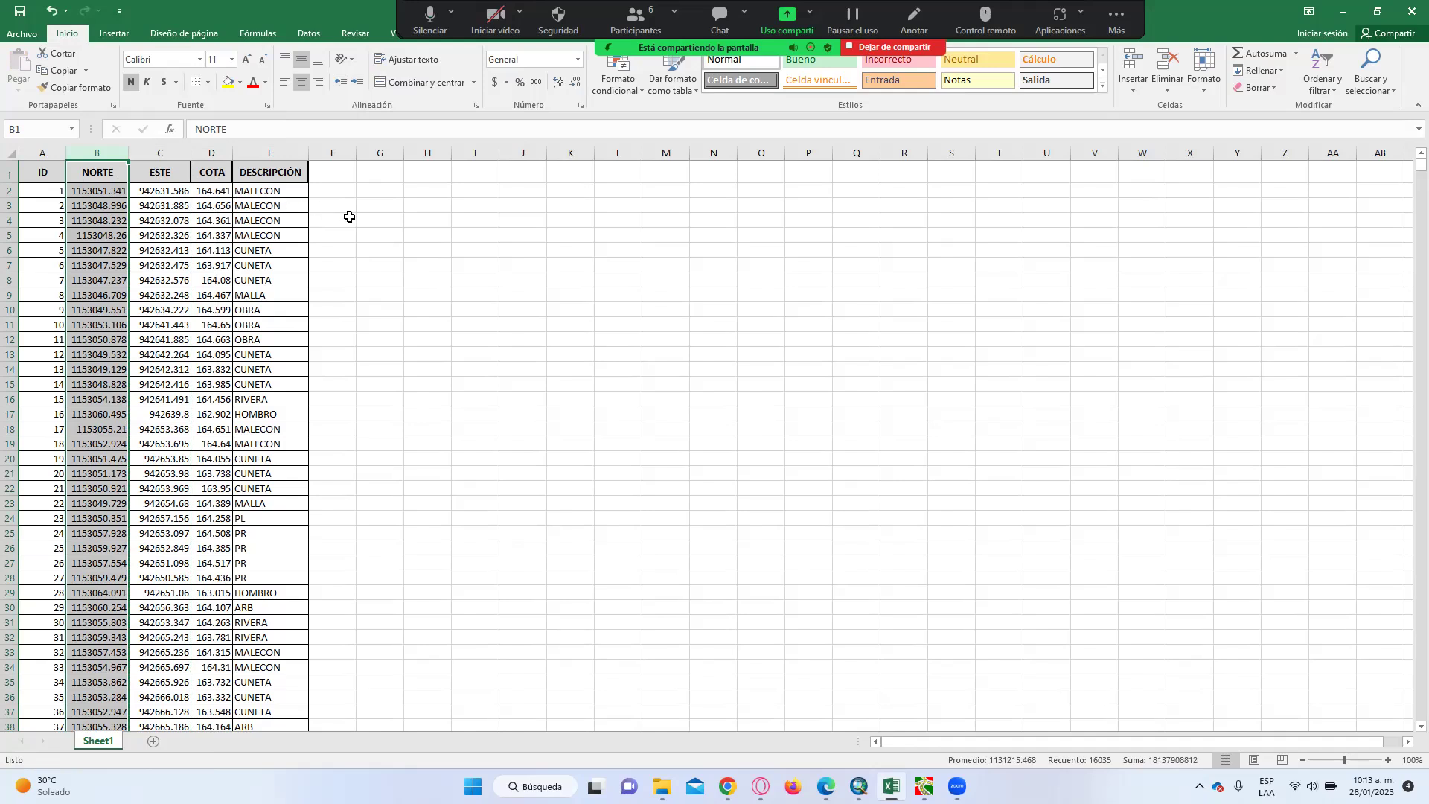
- Check the Topo3 import format, and copy the workbook's ID, NORTE, ESTE and COTA data from A2 to D16035
{"action": "left_click", "coordinate": [925, 786]}
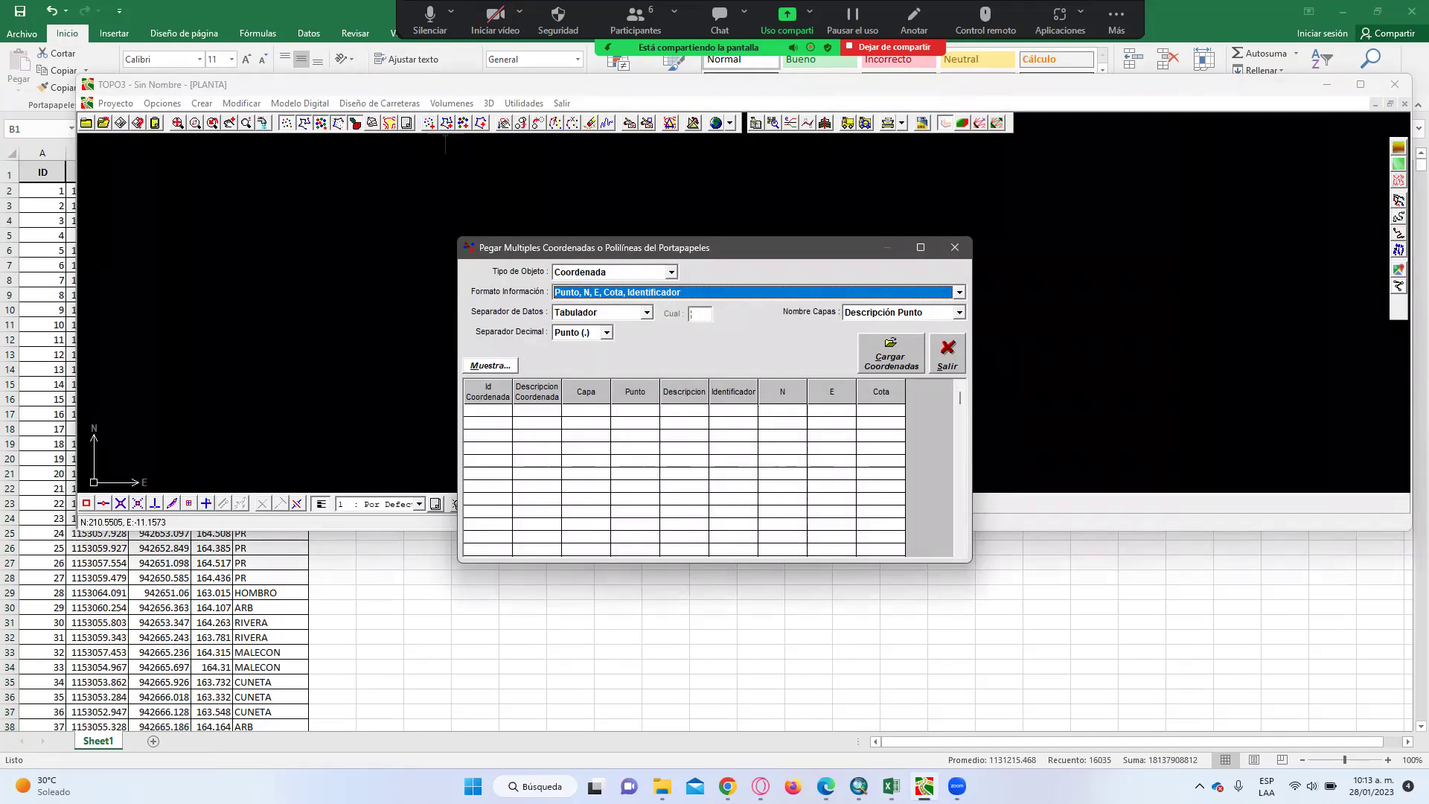
{"action": "left_click", "coordinate": [174, 653]}
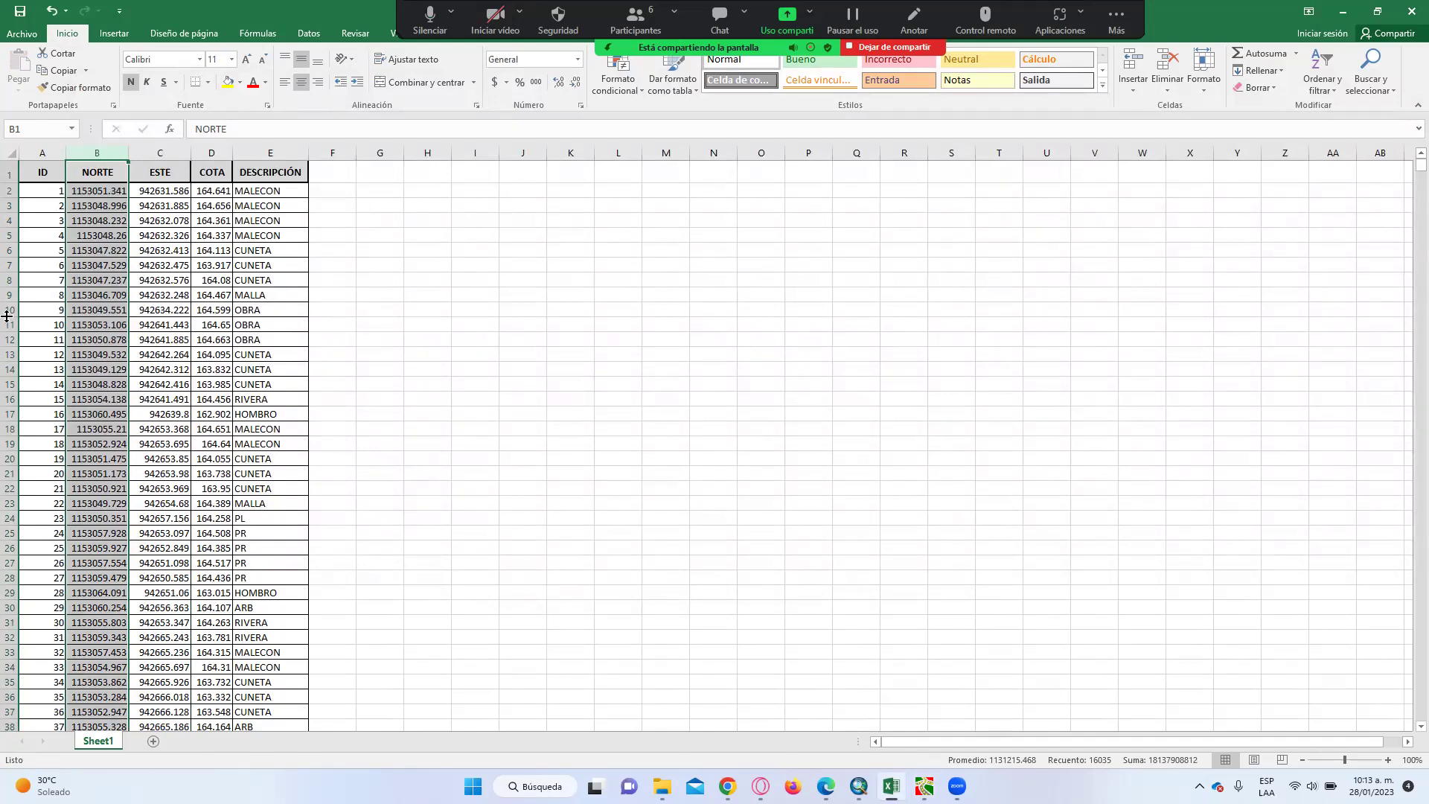
{"action": "left_click", "coordinate": [53, 189]}
{"action": "left_click_drag", "start_coordinate": [53, 189], "coordinate": [302, 731]}
{"action": "left_click_drag", "start_coordinate": [1421, 337], "coordinate": [1421, 715]}
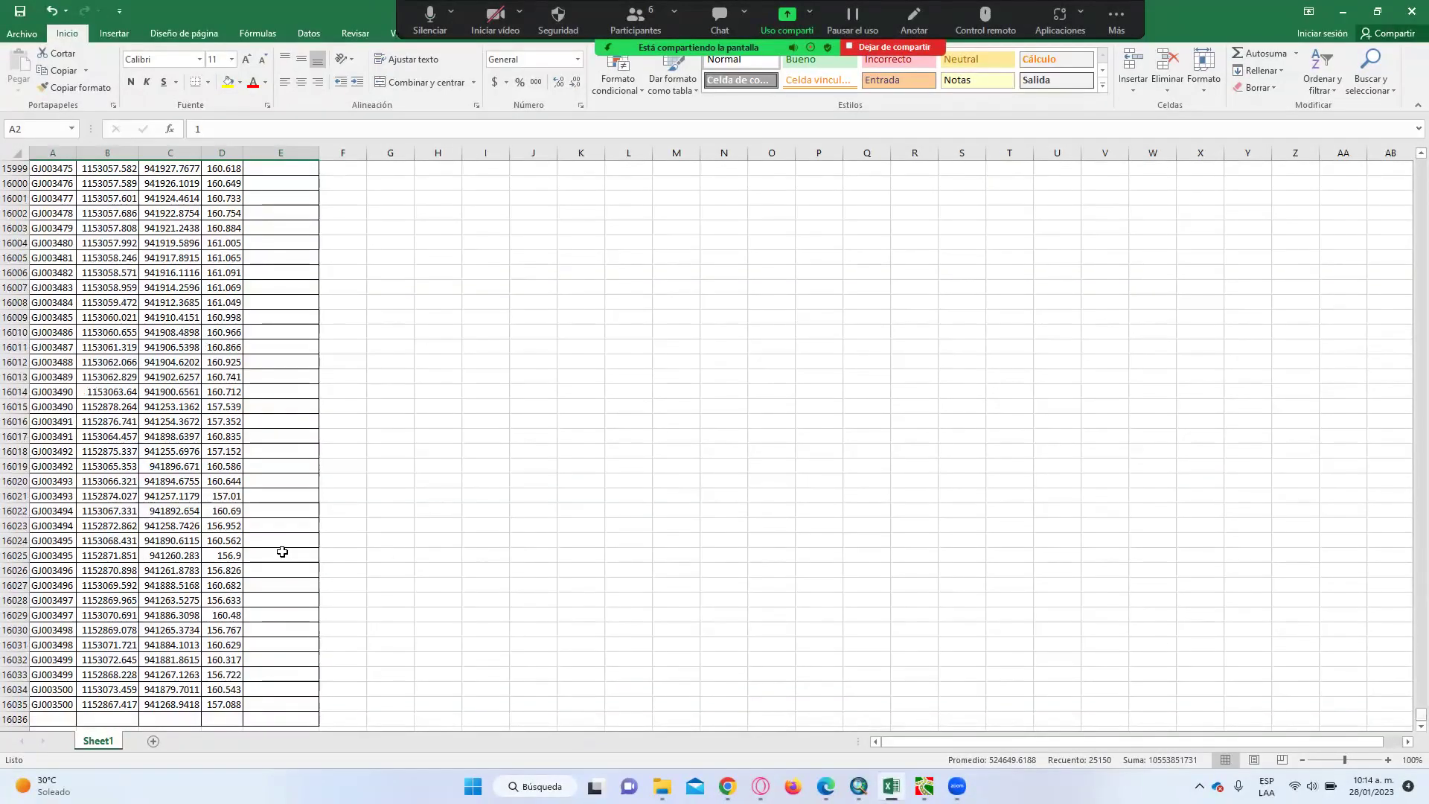
{"action": "left_click", "coordinate": [226, 703], "text": "shift"}
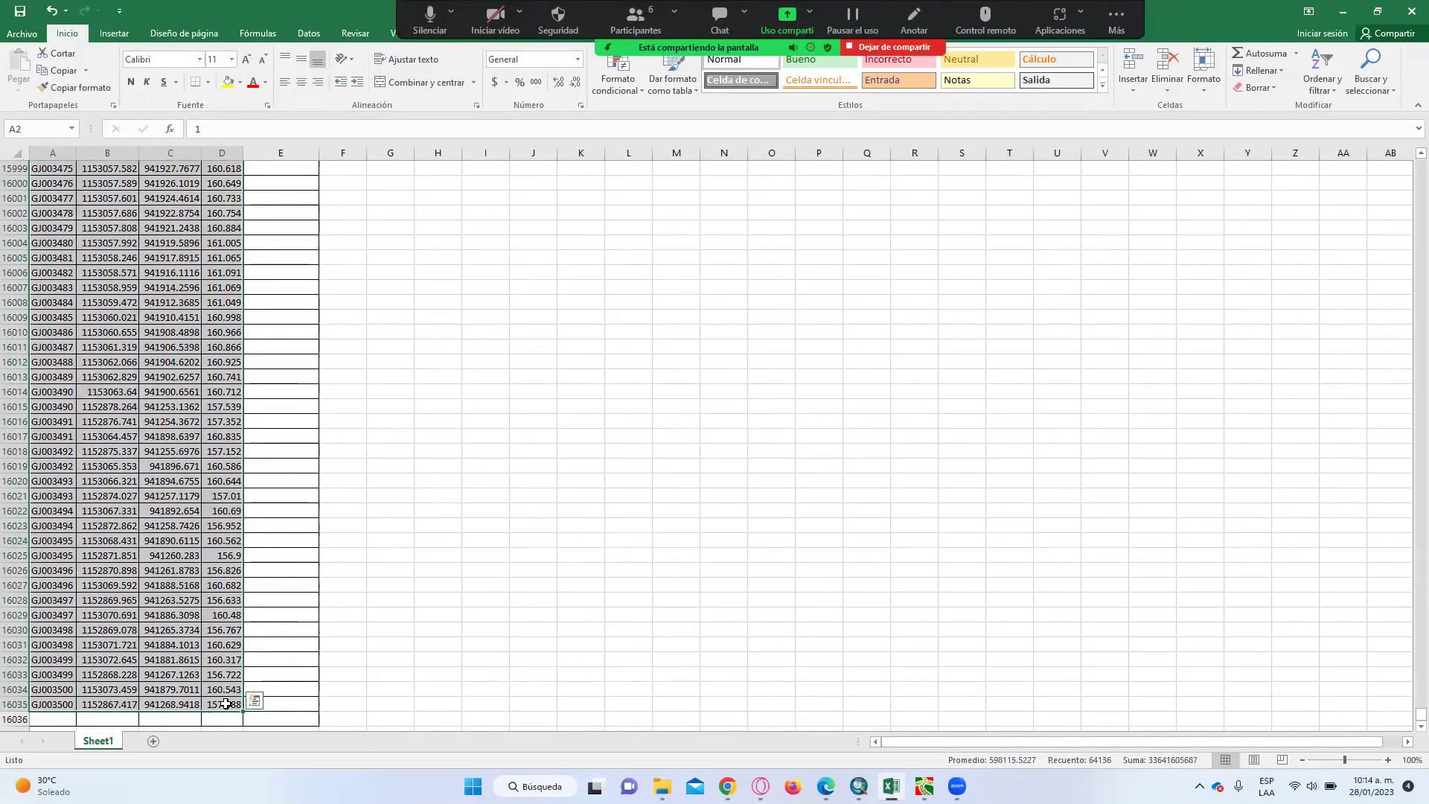
{"action": "right_click", "coordinate": [131, 307]}
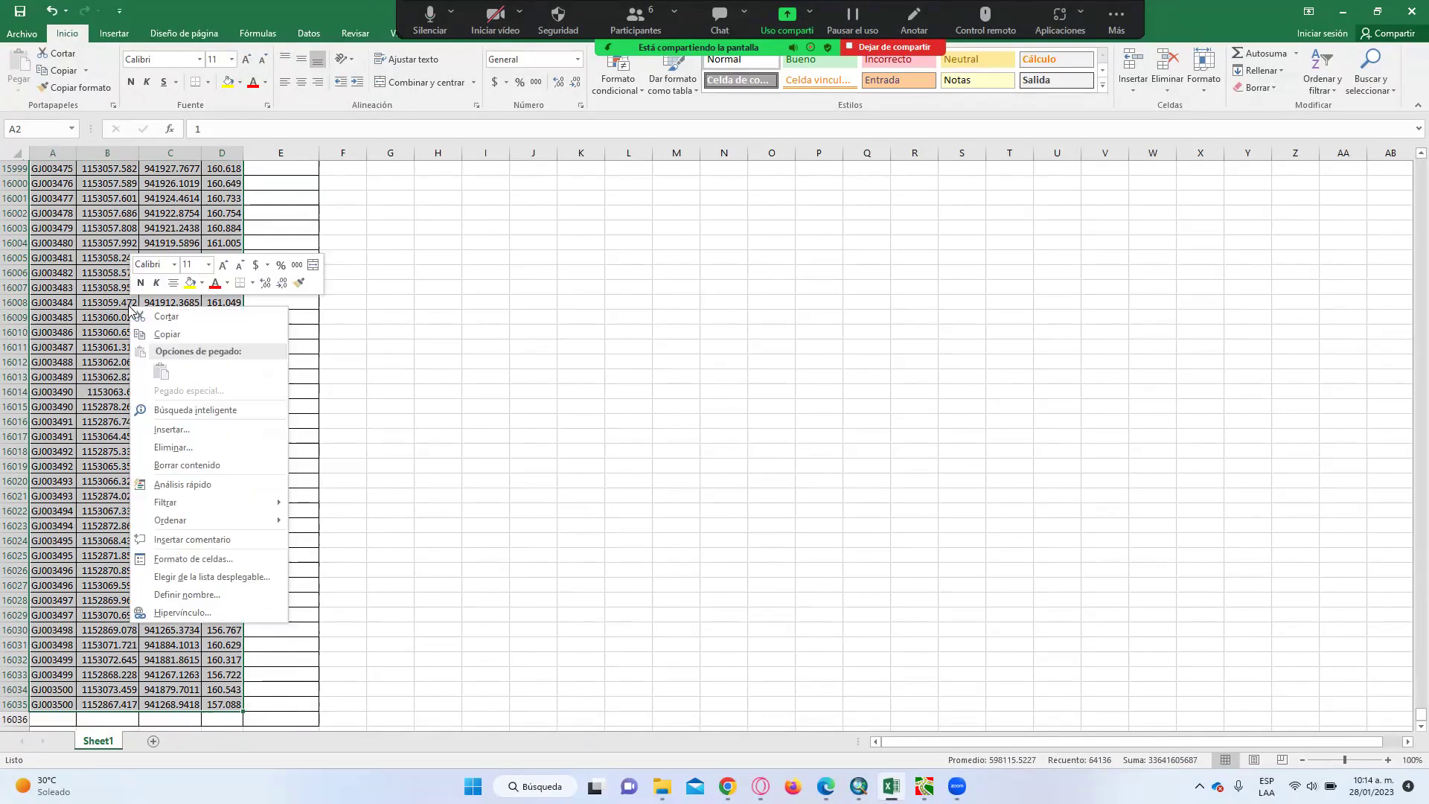
{"action": "left_click", "coordinate": [162, 333]}
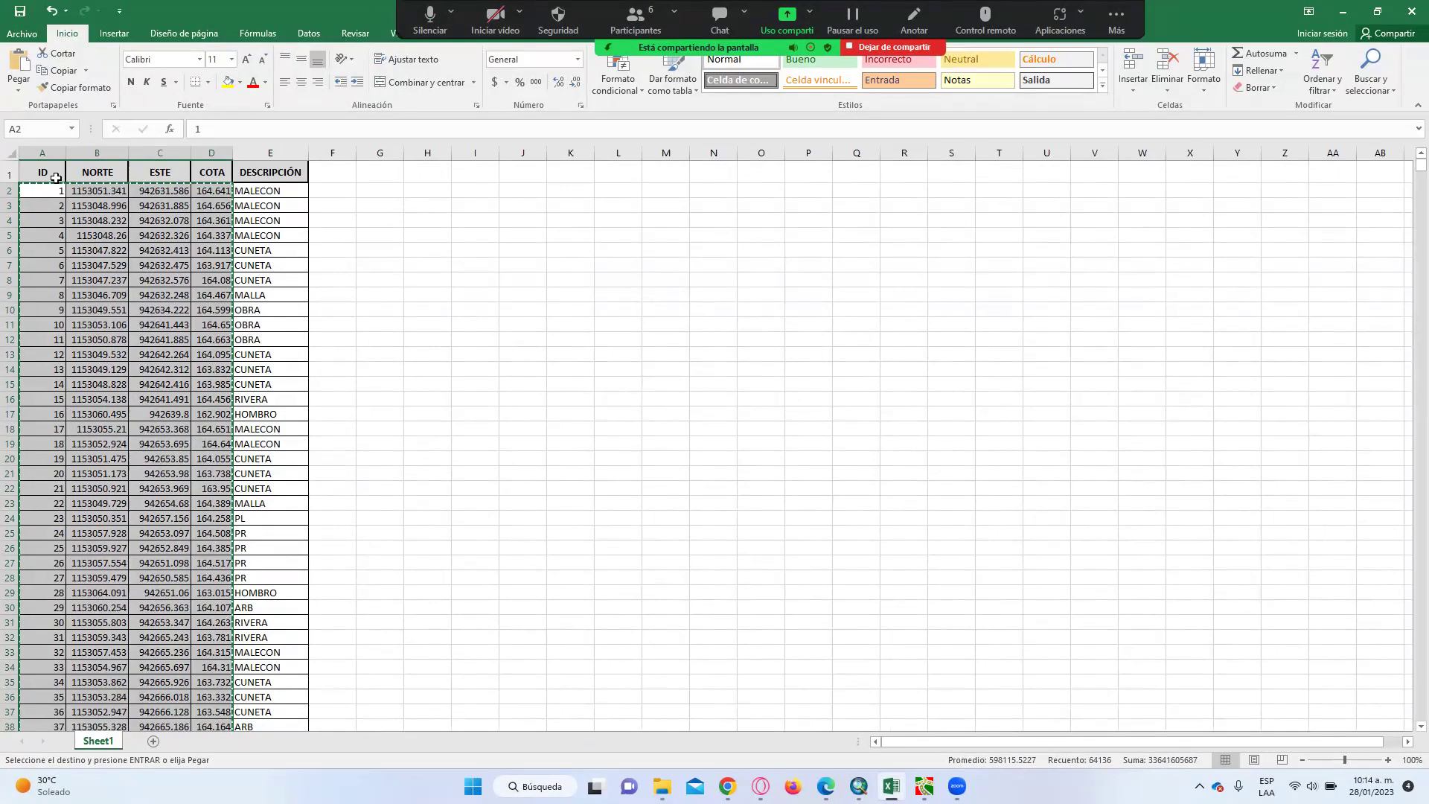
- Extend the workbook's copied range to include the DESCRIPCIÓN column, copying A2 to E16035
{"action": "left_click_drag", "start_coordinate": [43, 192], "coordinate": [269, 192]}
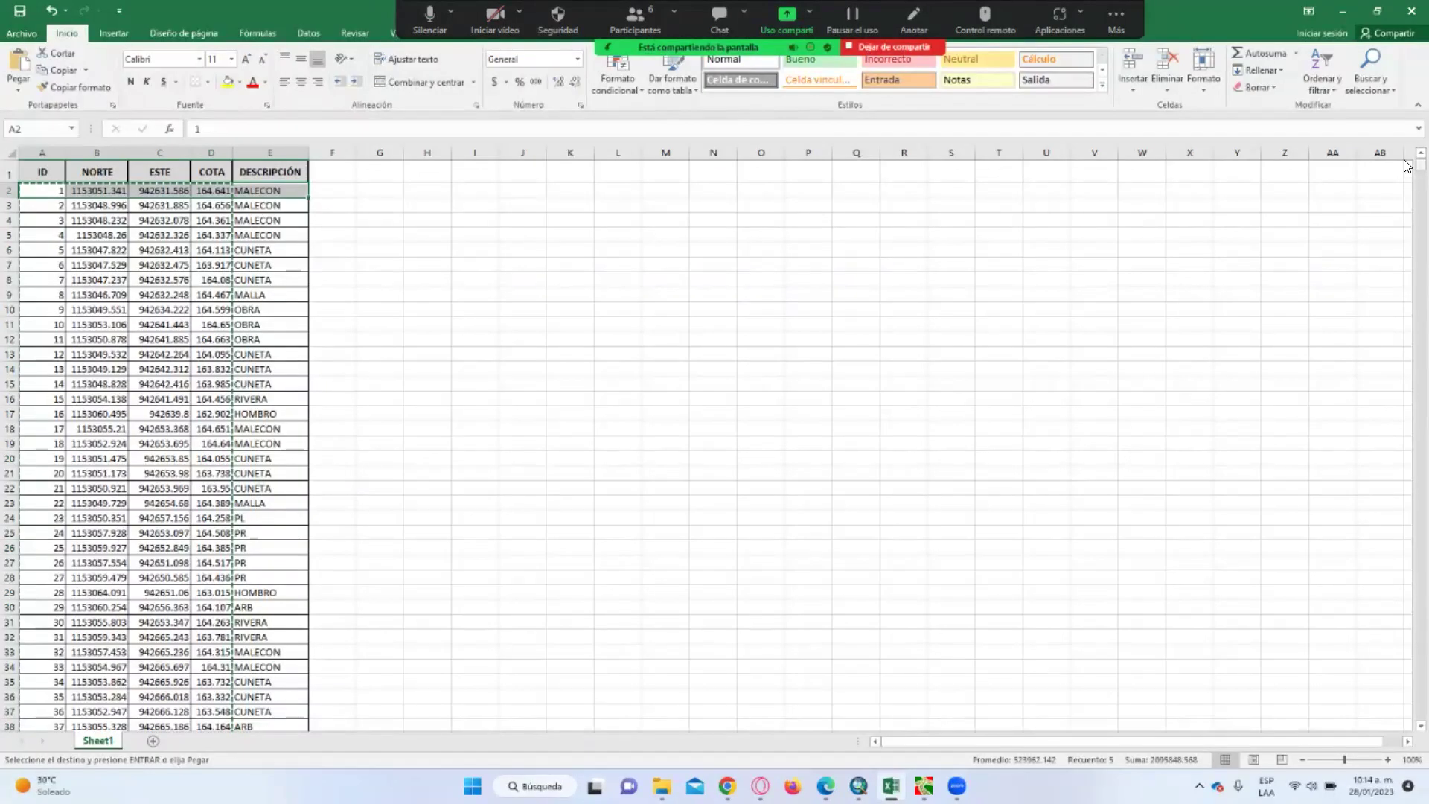
{"action": "left_click_drag", "start_coordinate": [1419, 162], "coordinate": [1420, 713]}
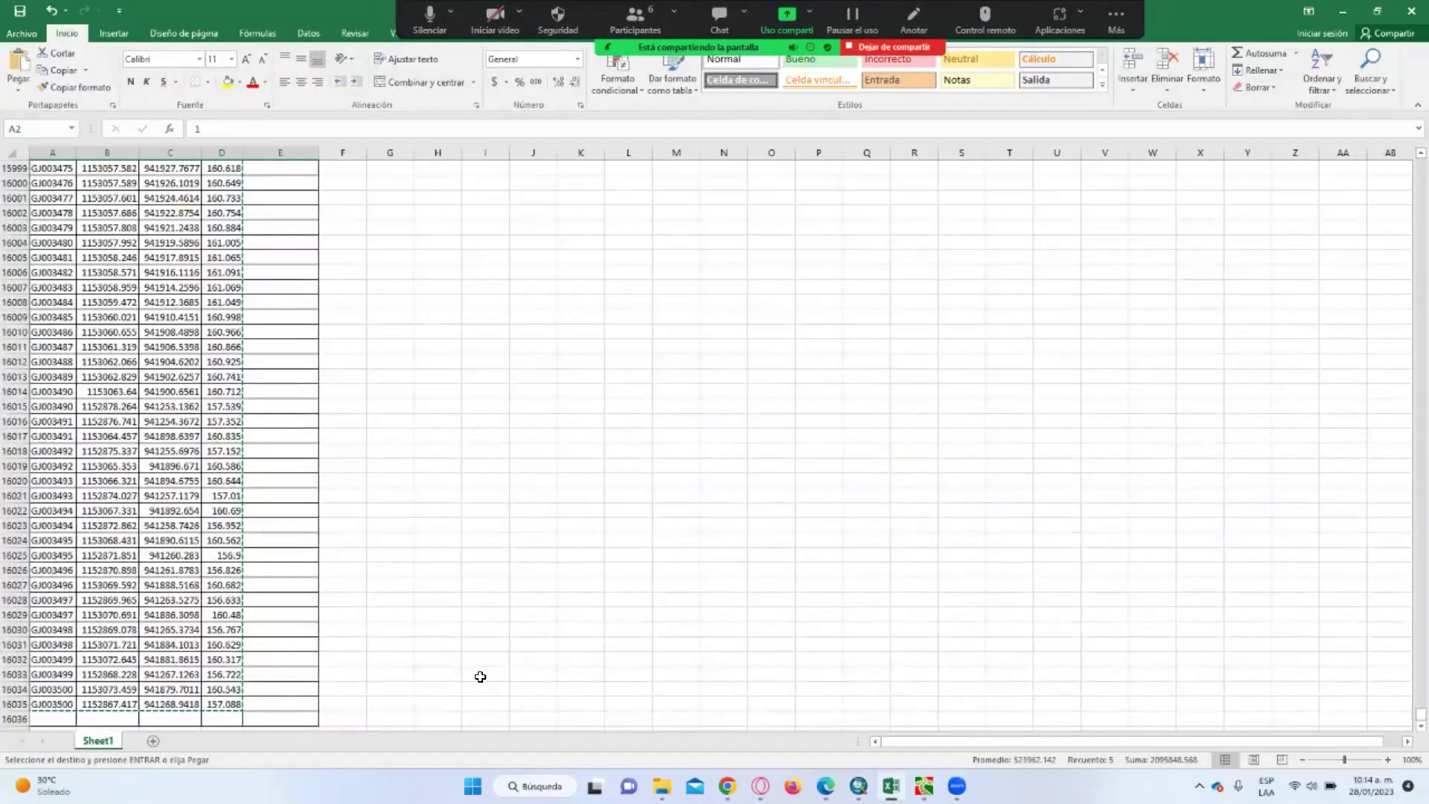
{"action": "left_click", "coordinate": [276, 702], "text": "shift"}
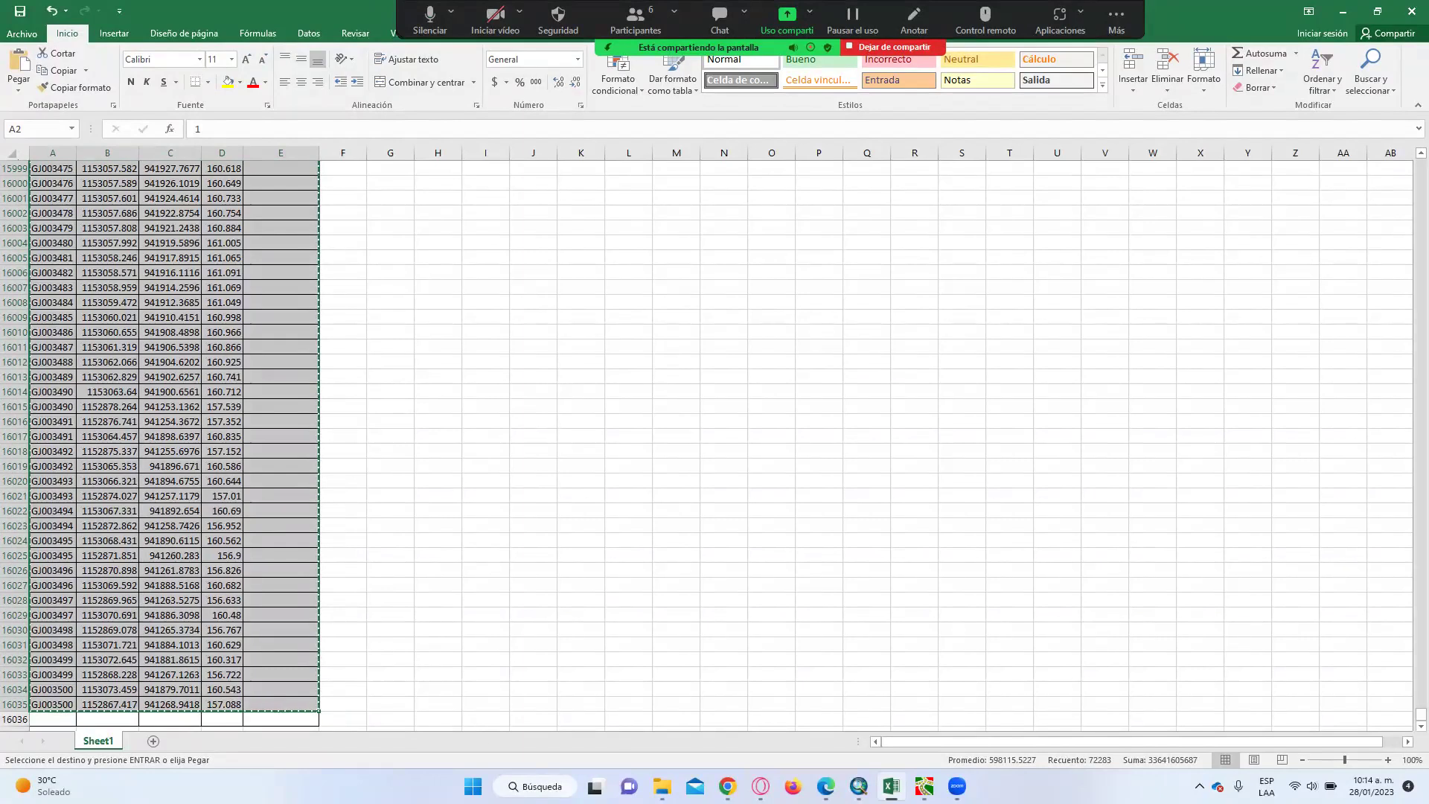
- Switch to Topo3 and load the copied coordinates with Punto (.) as decimal separator, accepting the clipboard prompt and closing the import
{"action": "left_click", "coordinate": [924, 786]}
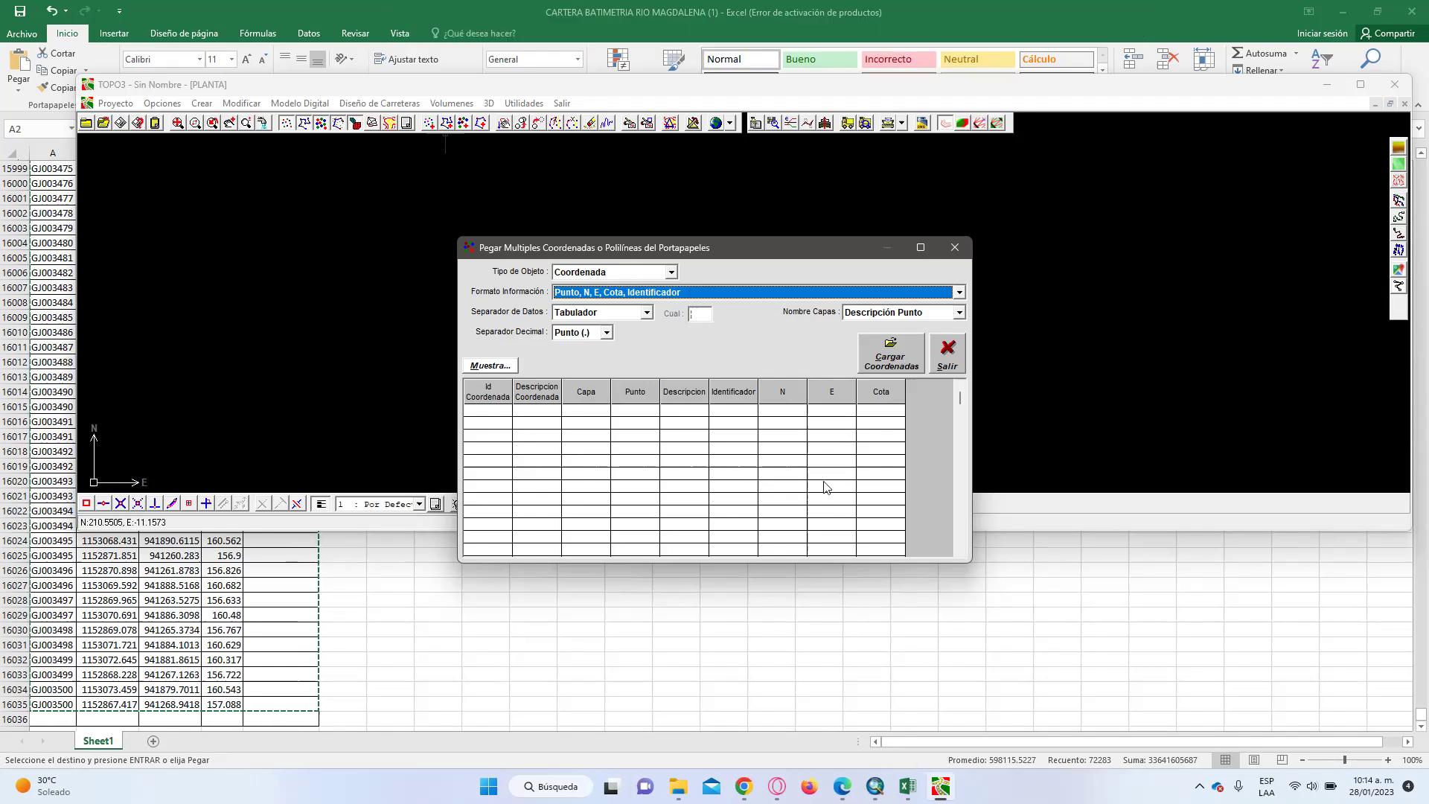
{"action": "left_click", "coordinate": [607, 333]}
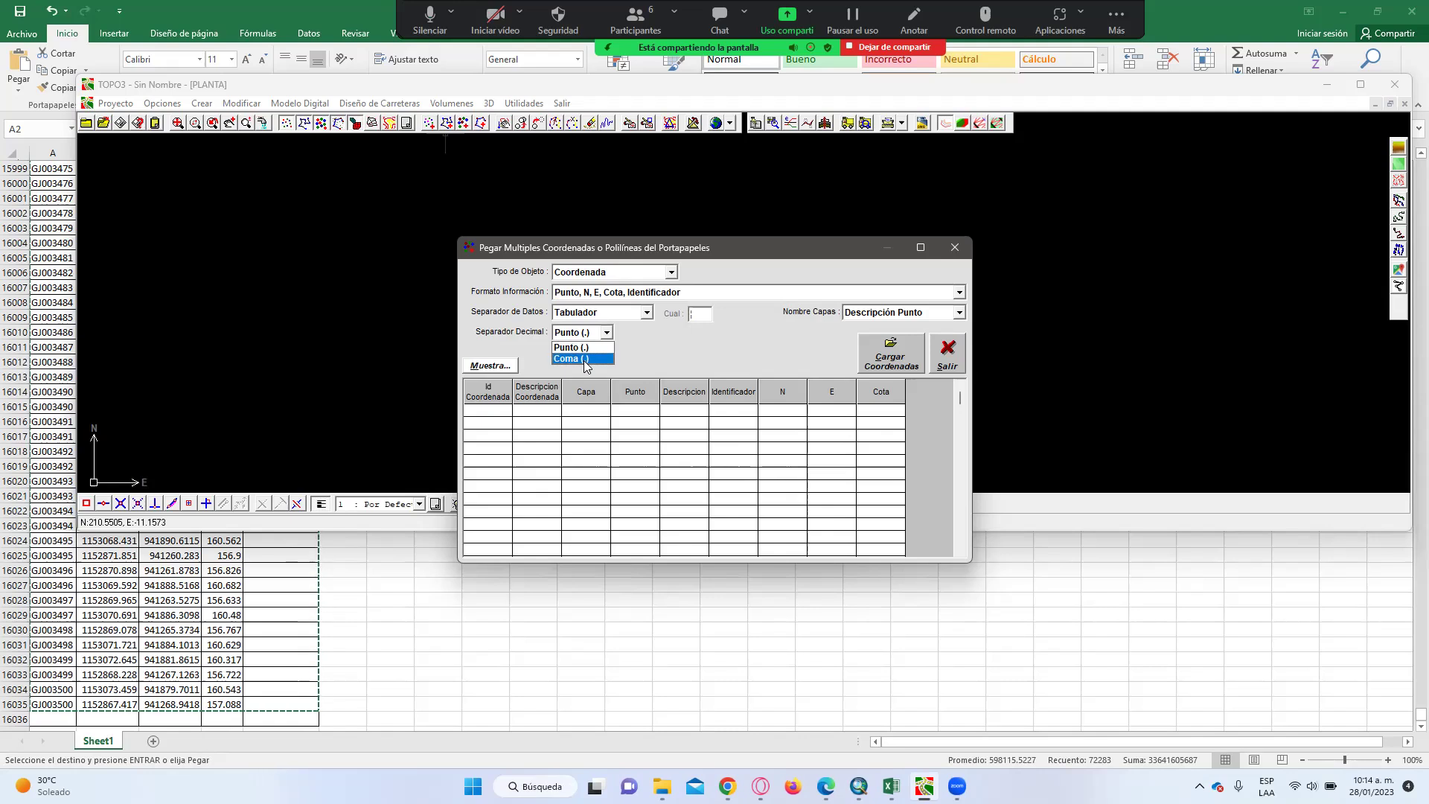
{"action": "left_click", "coordinate": [584, 348]}
{"action": "left_click", "coordinate": [890, 361]}
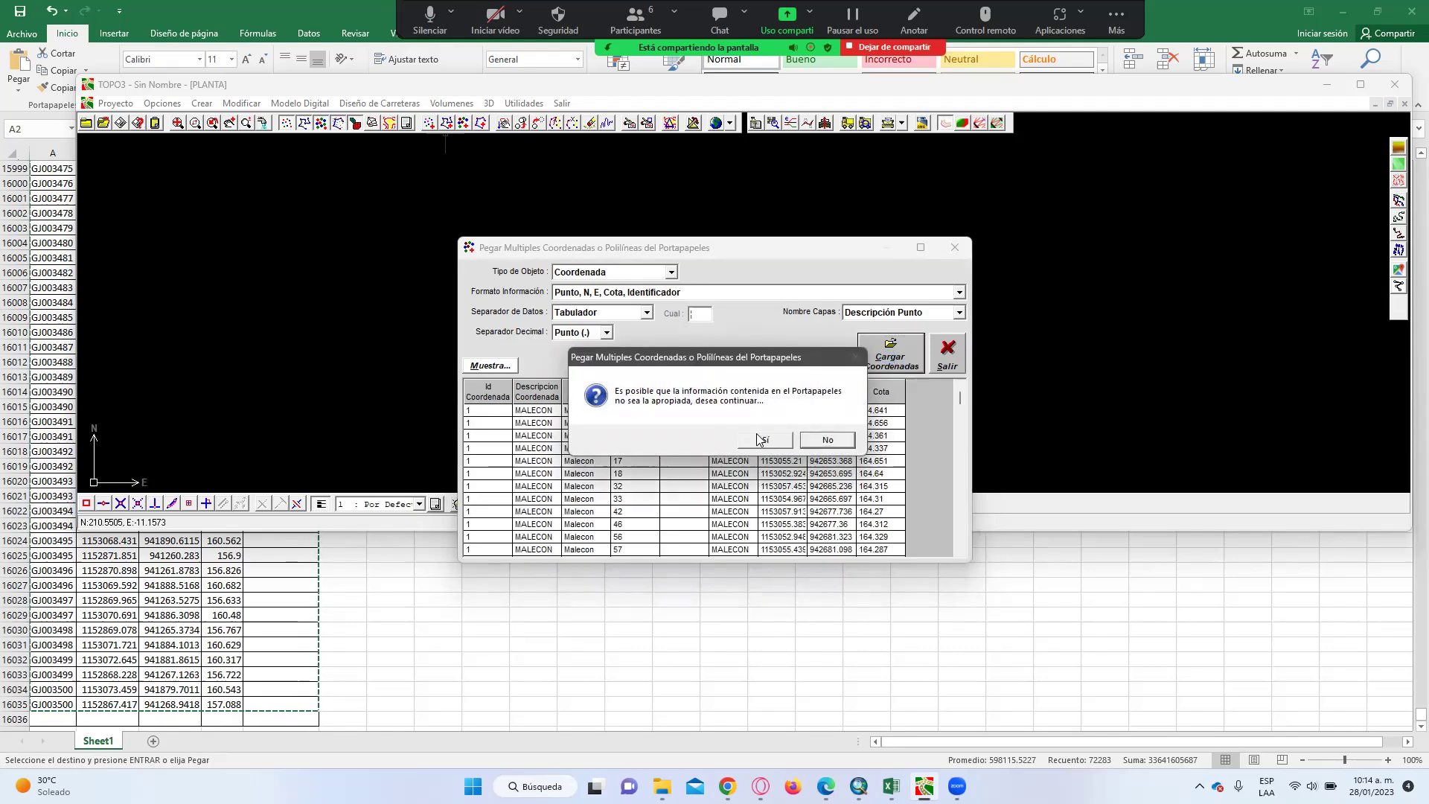
{"action": "left_click", "coordinate": [764, 441]}
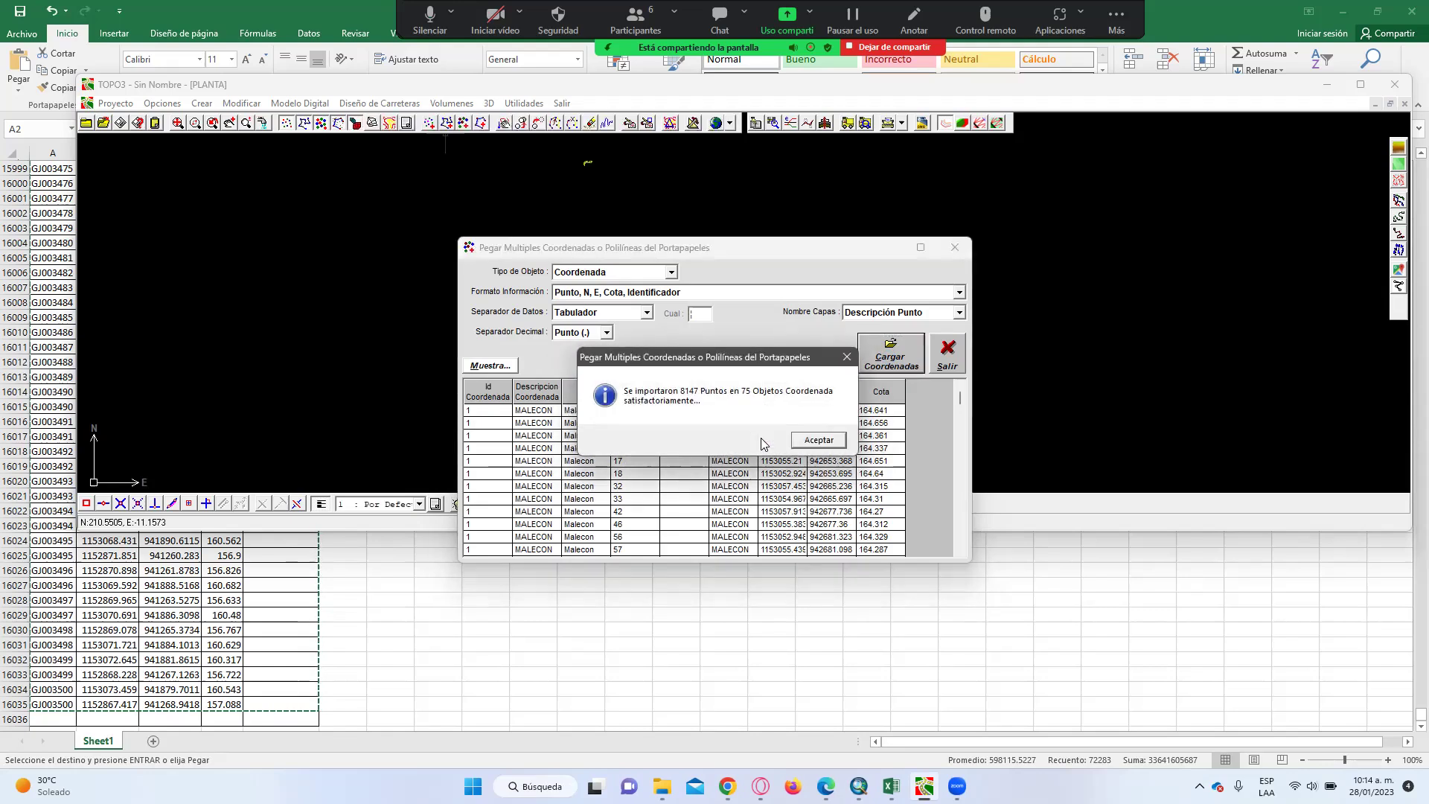
{"action": "left_click", "coordinate": [817, 440]}
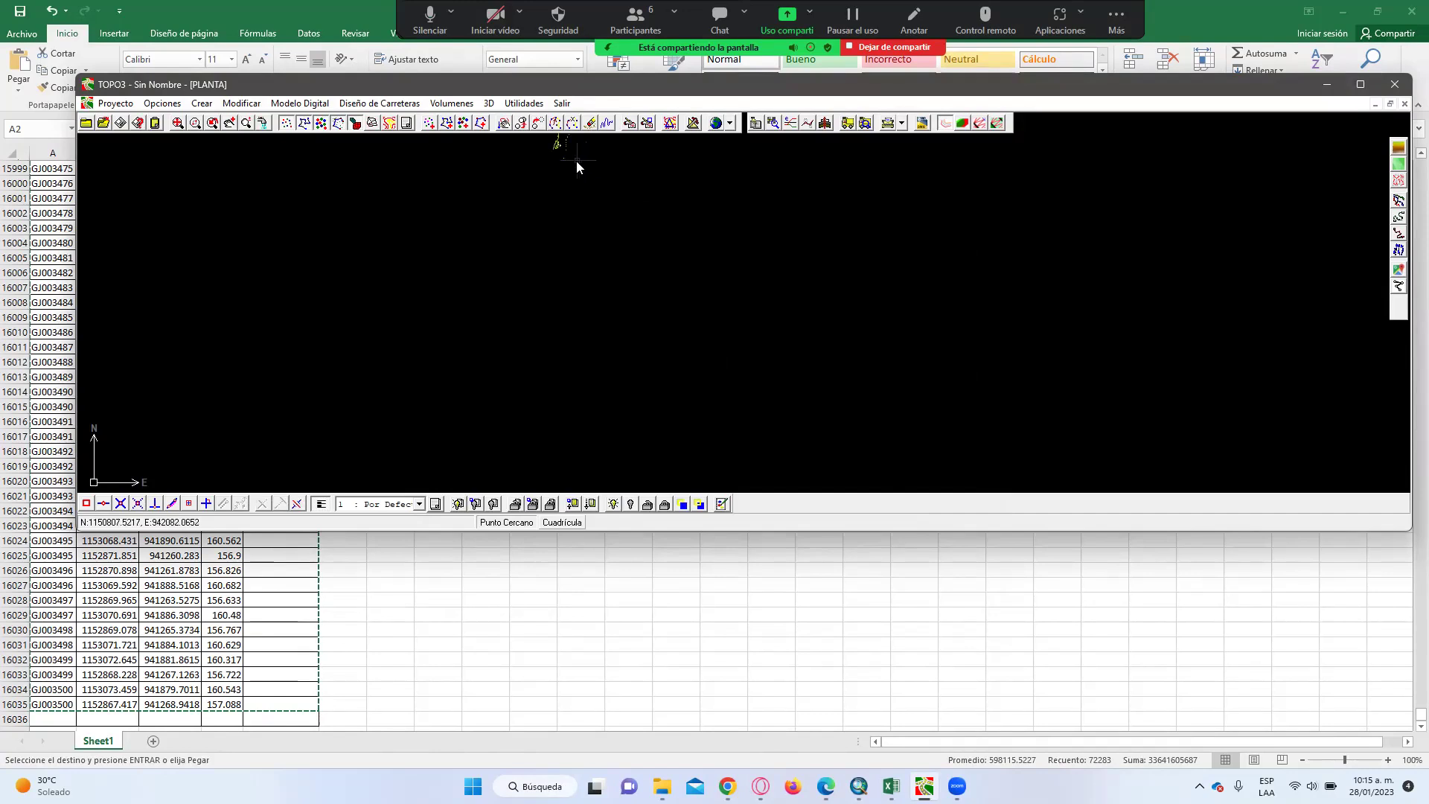
- Examine the imported points in plan view, including the riverbanks, the island outline and the dense survey strip
{"action": "key", "text": "p"}
{"action": "scroll", "coordinate": [577, 218], "scroll_direction": "down", "scroll_amount": 5}
{"action": "scroll", "coordinate": [581, 268], "scroll_direction": "up", "scroll_amount": 3}
{"action": "scroll", "coordinate": [577, 248], "scroll_direction": "up", "scroll_amount": 2}
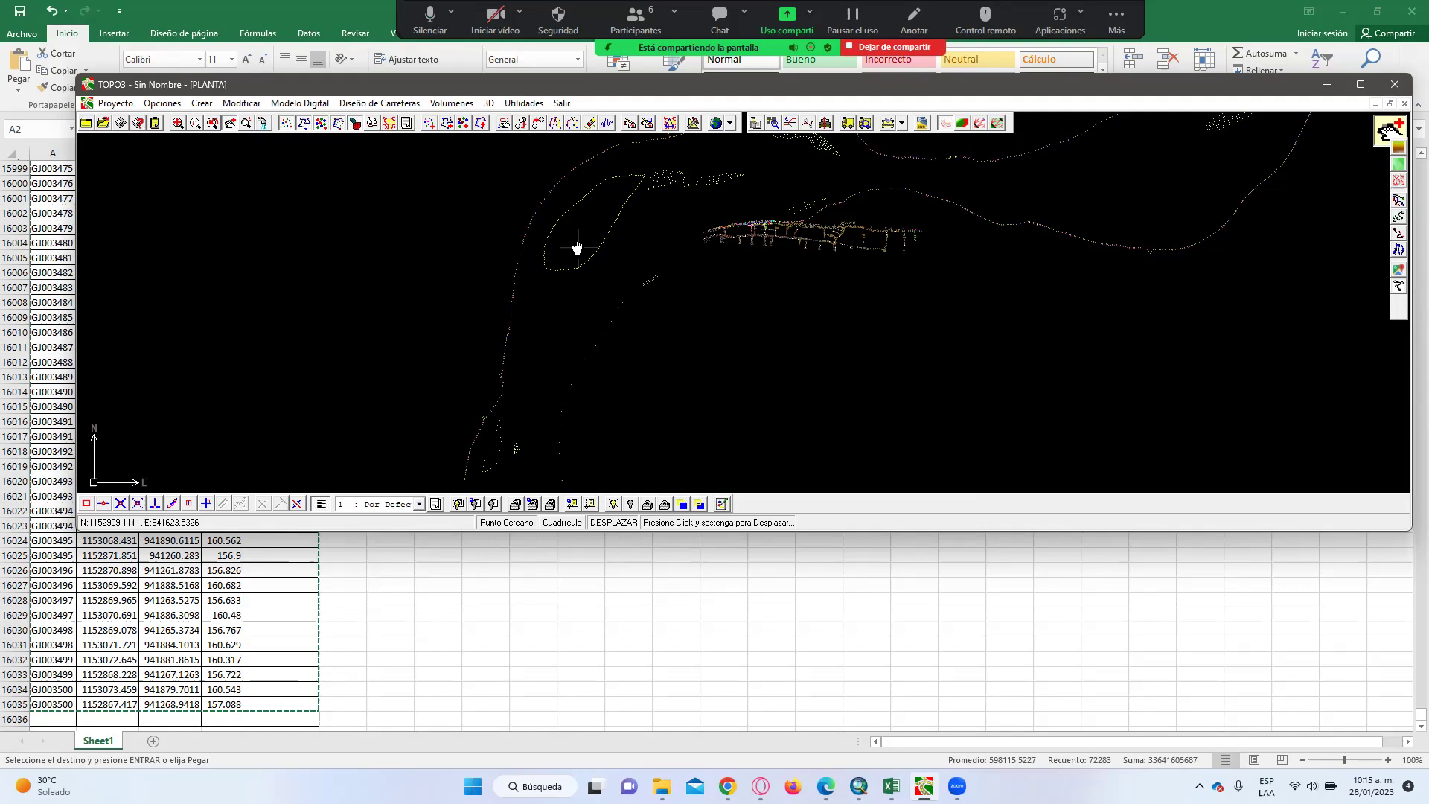
{"action": "mouse_move", "coordinate": [628, 233]}
{"action": "left_mouse_down"}
{"action": "mouse_move", "coordinate": [536, 361]}
{"action": "mouse_move", "coordinate": [516, 421]}
{"action": "mouse_move", "coordinate": [520, 332]}
{"action": "left_mouse_up"}
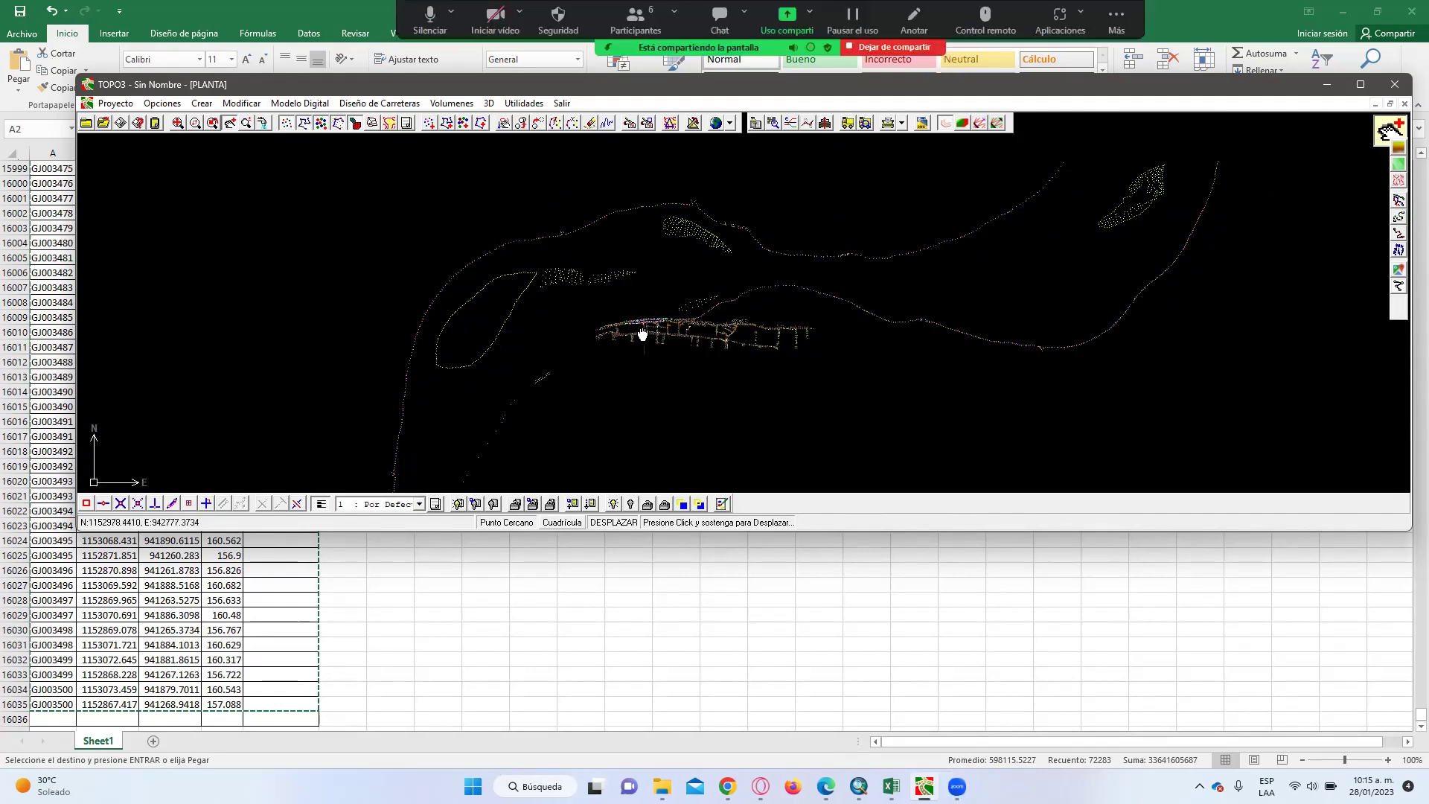
{"action": "scroll", "coordinate": [642, 331], "scroll_direction": "up", "scroll_amount": 3}
{"action": "scroll", "coordinate": [644, 310], "scroll_direction": "down", "scroll_amount": 2}
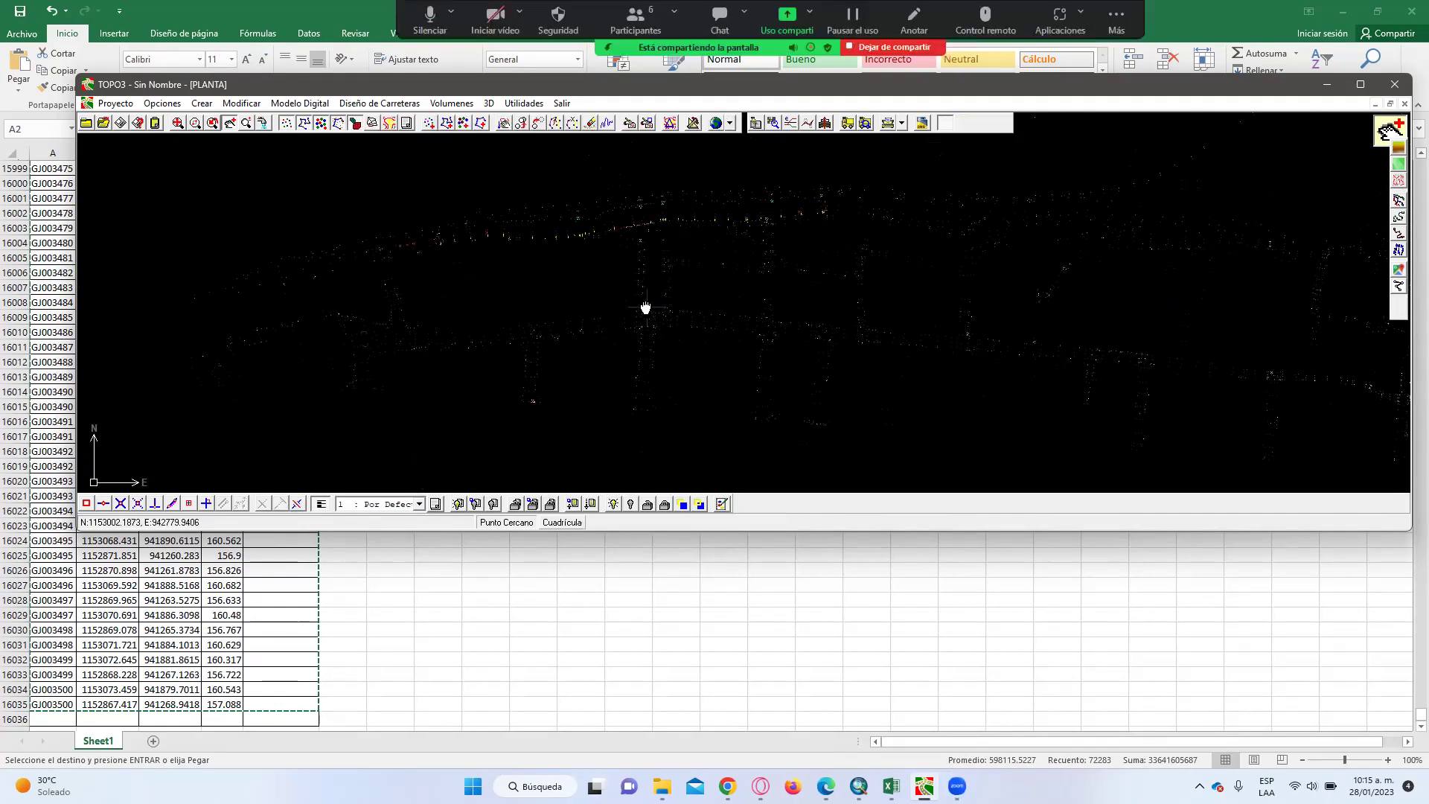
{"action": "scroll", "coordinate": [645, 310], "scroll_direction": "down", "scroll_amount": 3}
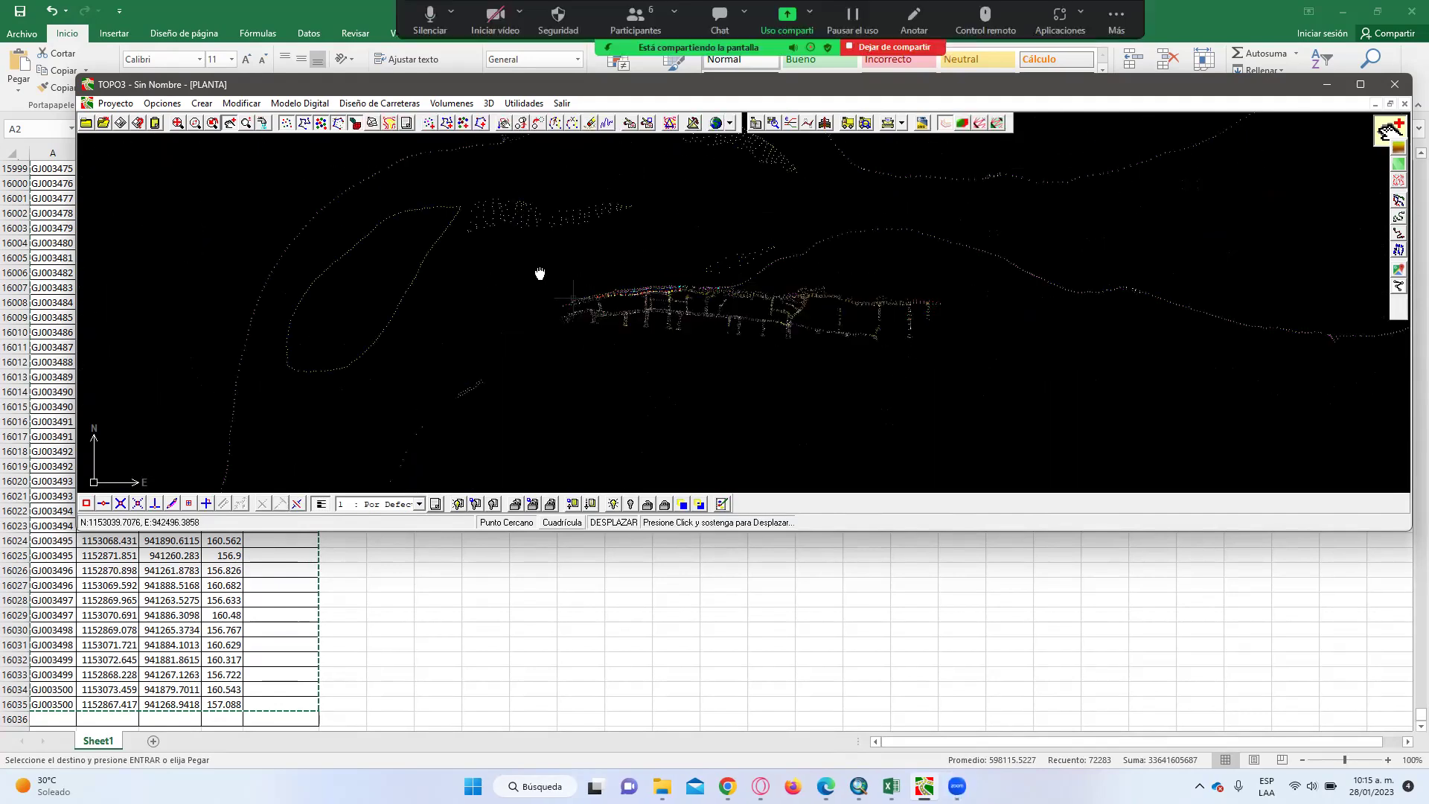
{"action": "mouse_move", "coordinate": [766, 246]}
{"action": "left_mouse_down"}
{"action": "mouse_move", "coordinate": [562, 300]}
{"action": "mouse_move", "coordinate": [461, 372]}
{"action": "mouse_move", "coordinate": [482, 395]}
{"action": "mouse_move", "coordinate": [737, 362]}
{"action": "left_mouse_up"}
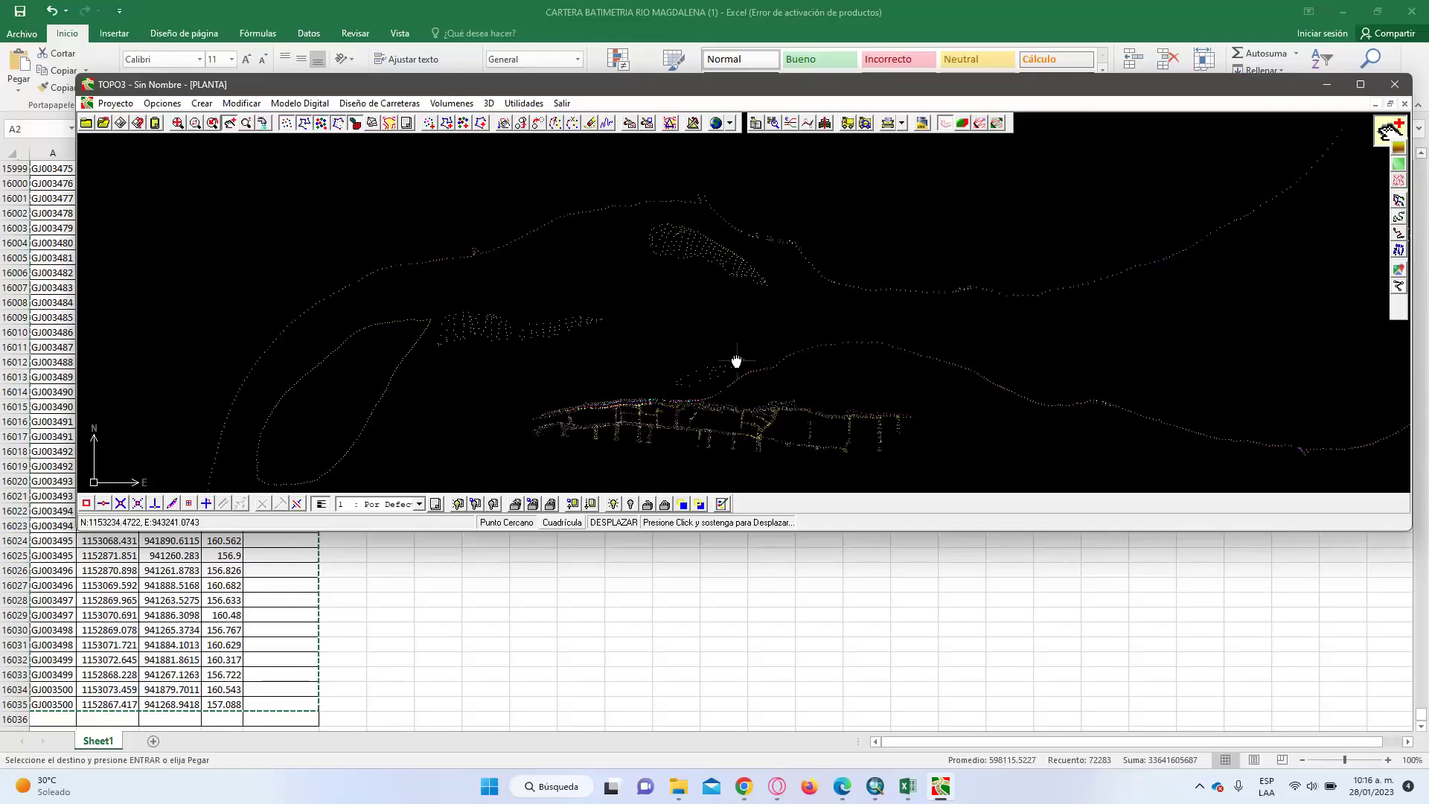
- Start triangulating and interpolating contour lines, agree to save the project, and browse to the inner CURSO SIG PARA INGENIERIAS folder on the desktop
{"action": "left_click", "coordinate": [305, 103]}
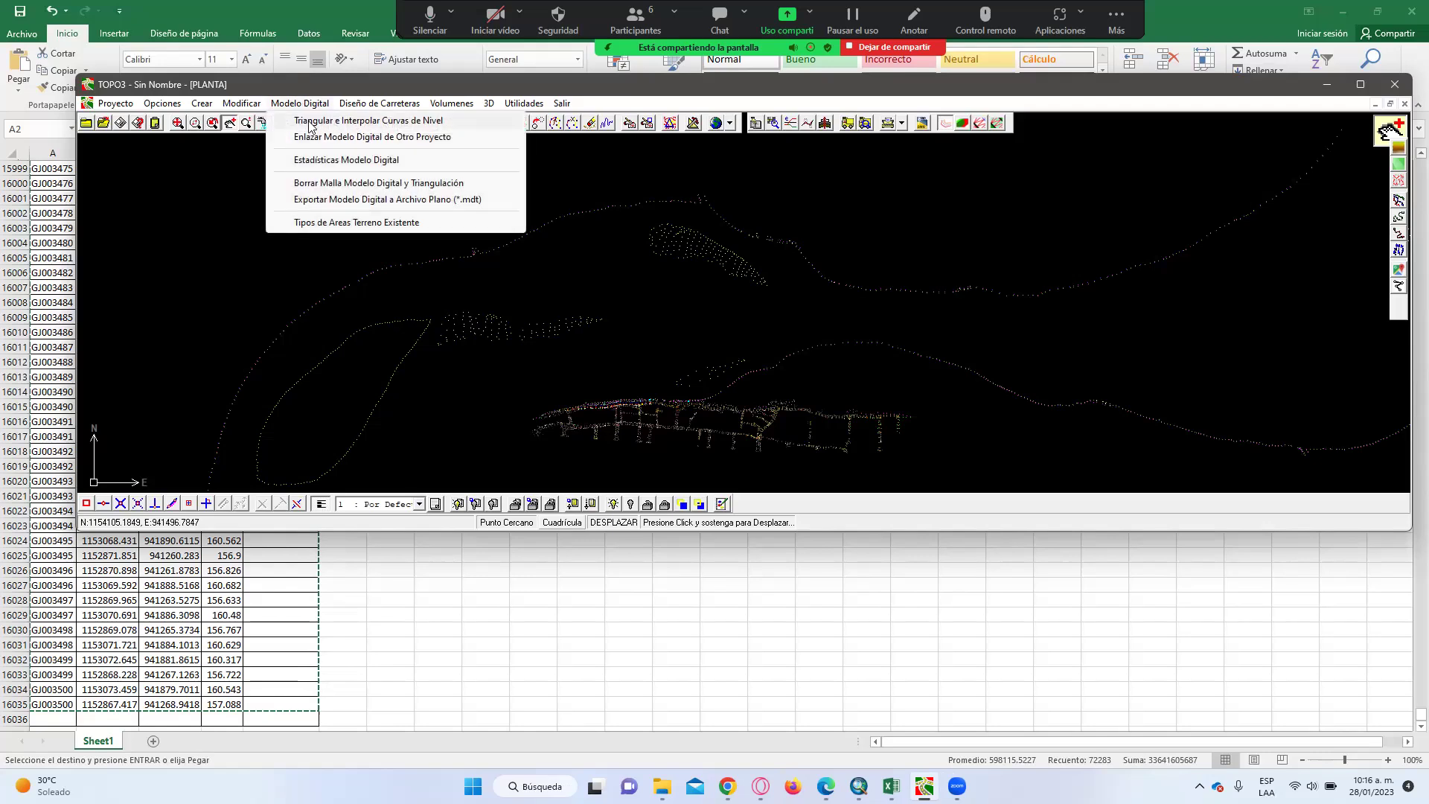
{"action": "left_click", "coordinate": [311, 121]}
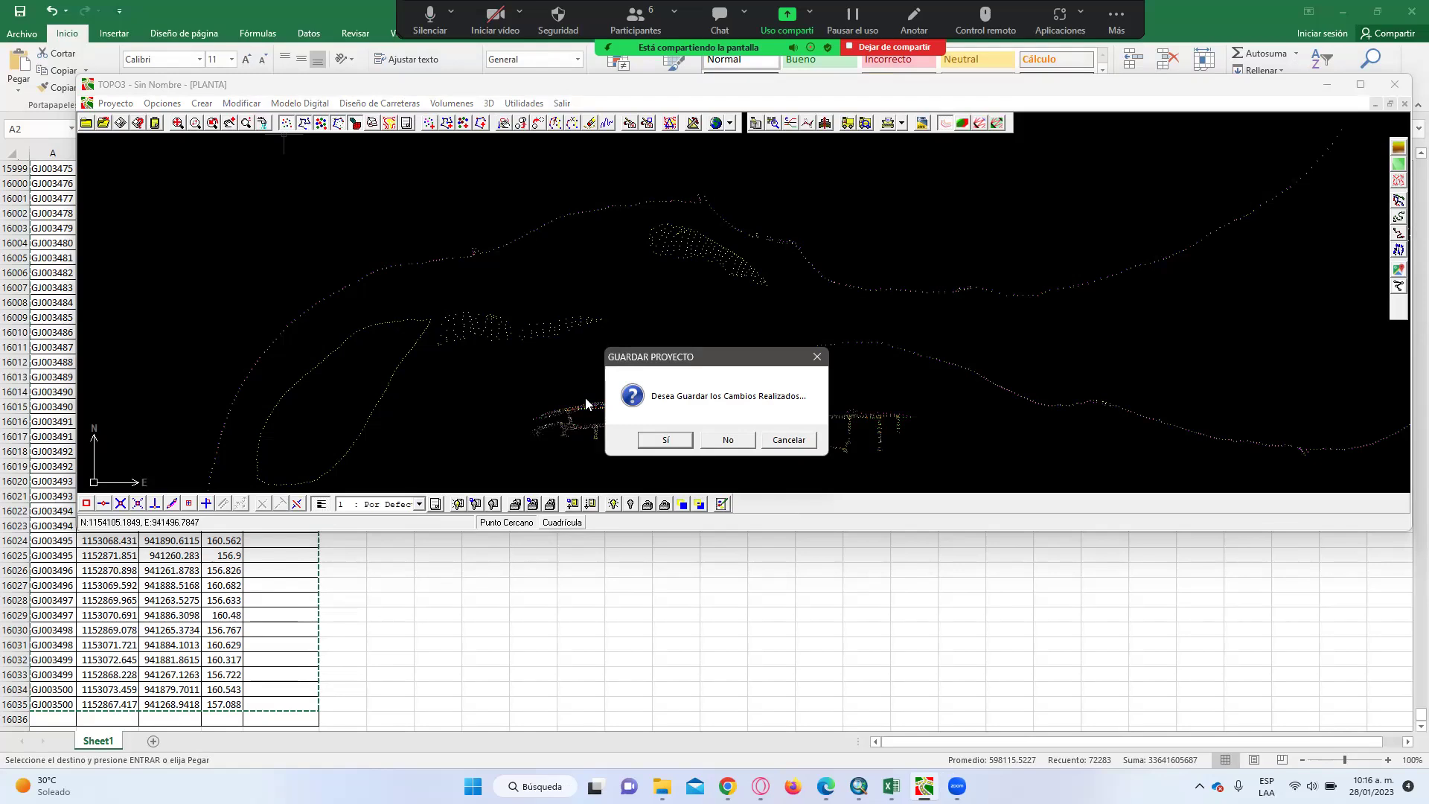
{"action": "left_click", "coordinate": [662, 440]}
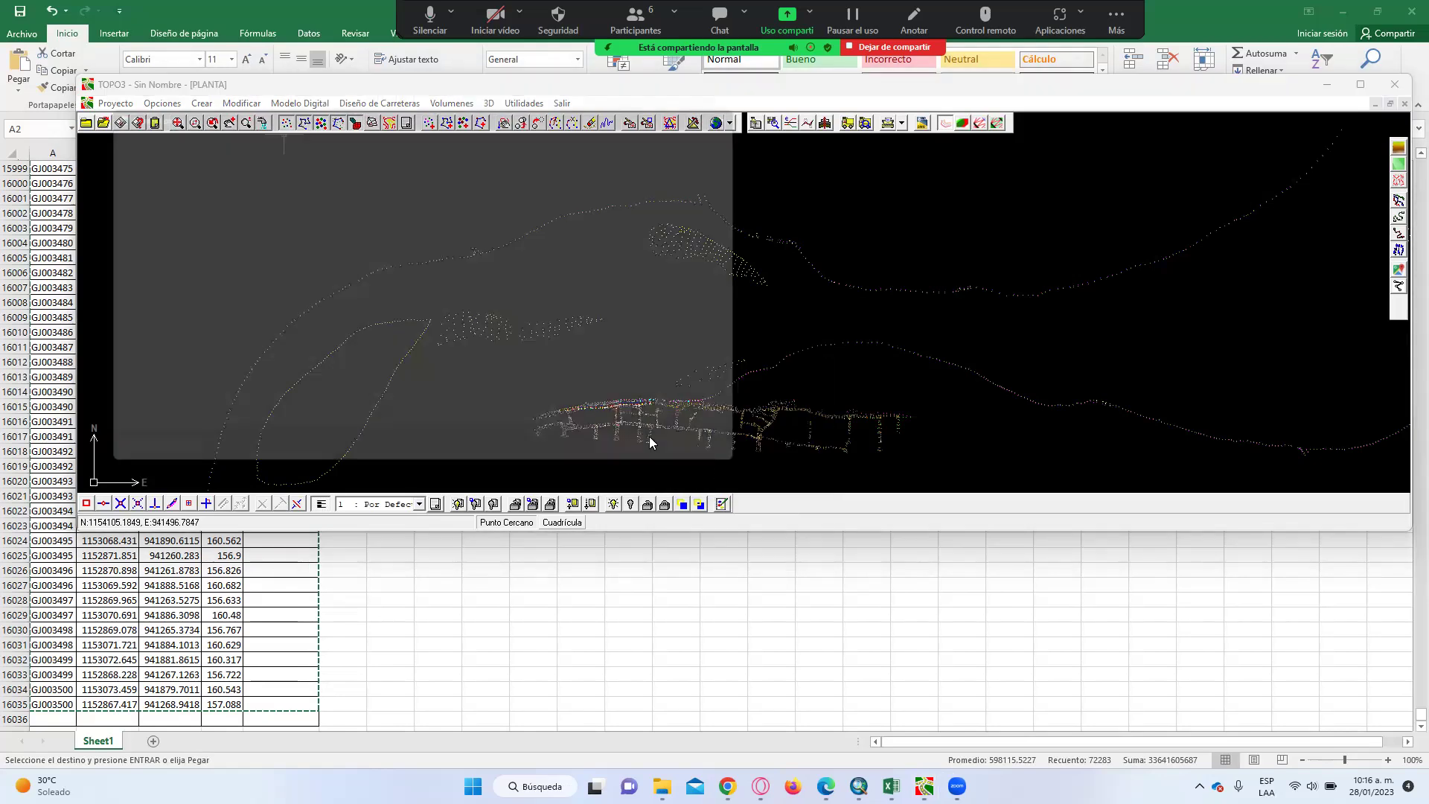
{"action": "left_click", "coordinate": [360, 136]}
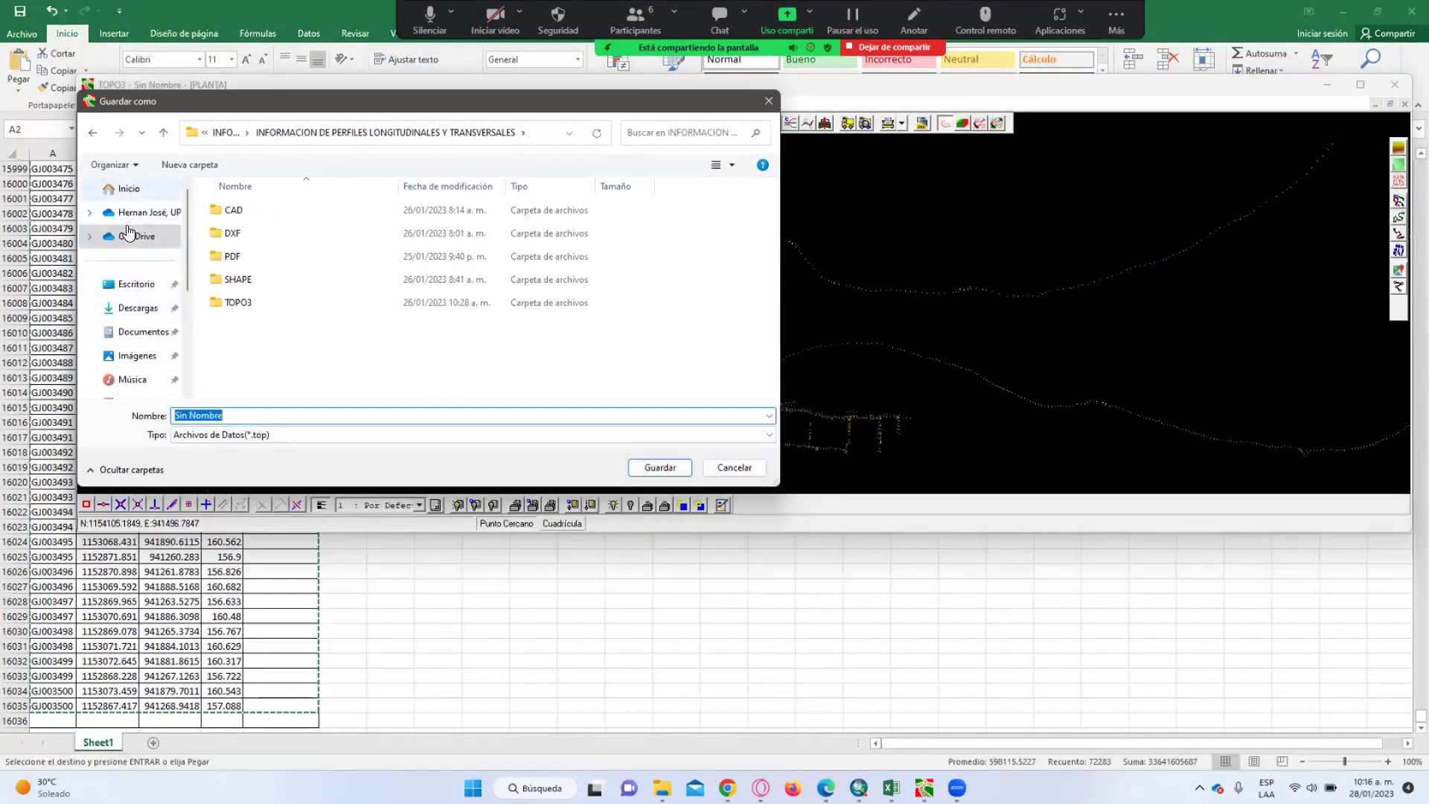
{"action": "left_click", "coordinate": [136, 284]}
{"action": "double_click", "coordinate": [272, 233]}
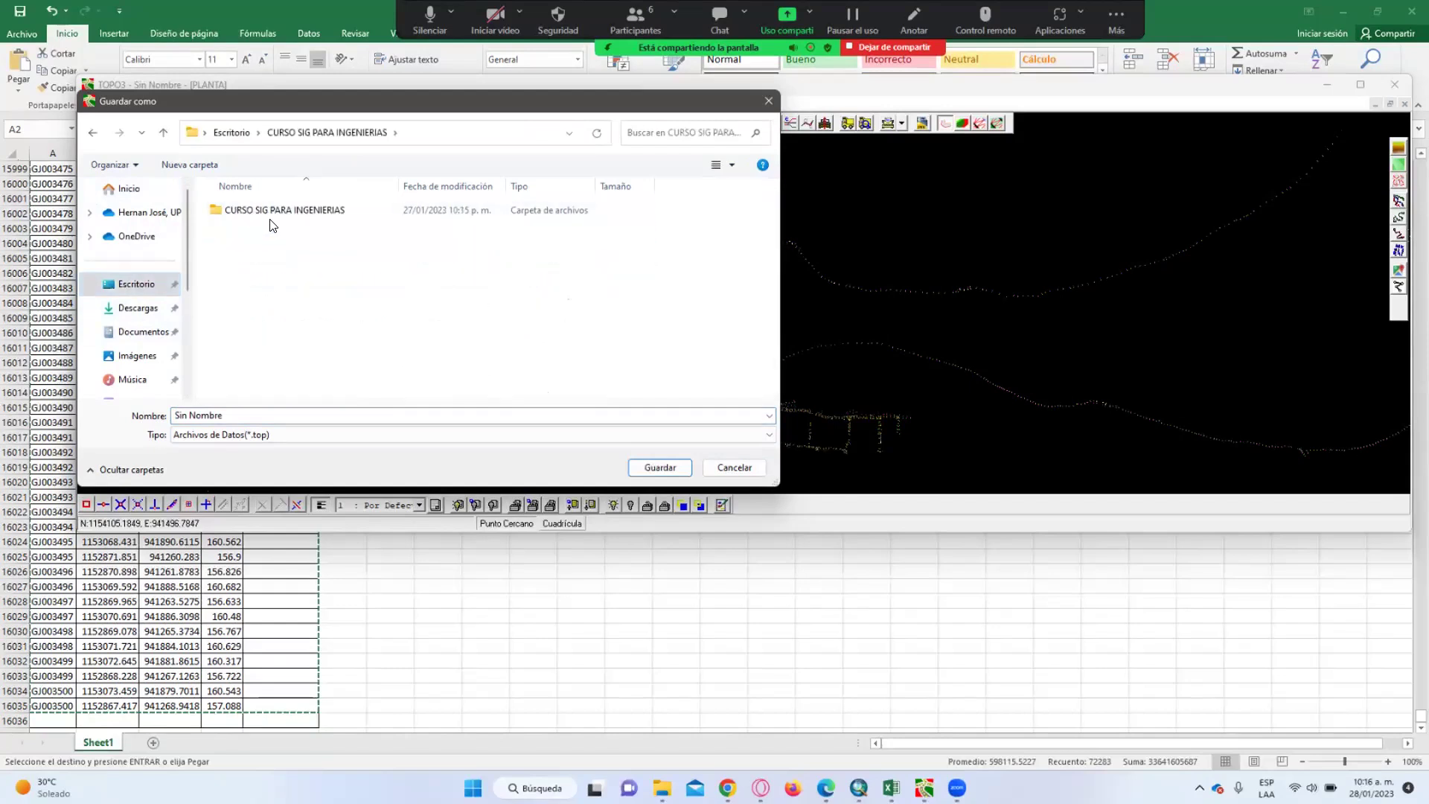
{"action": "double_click", "coordinate": [269, 205]}
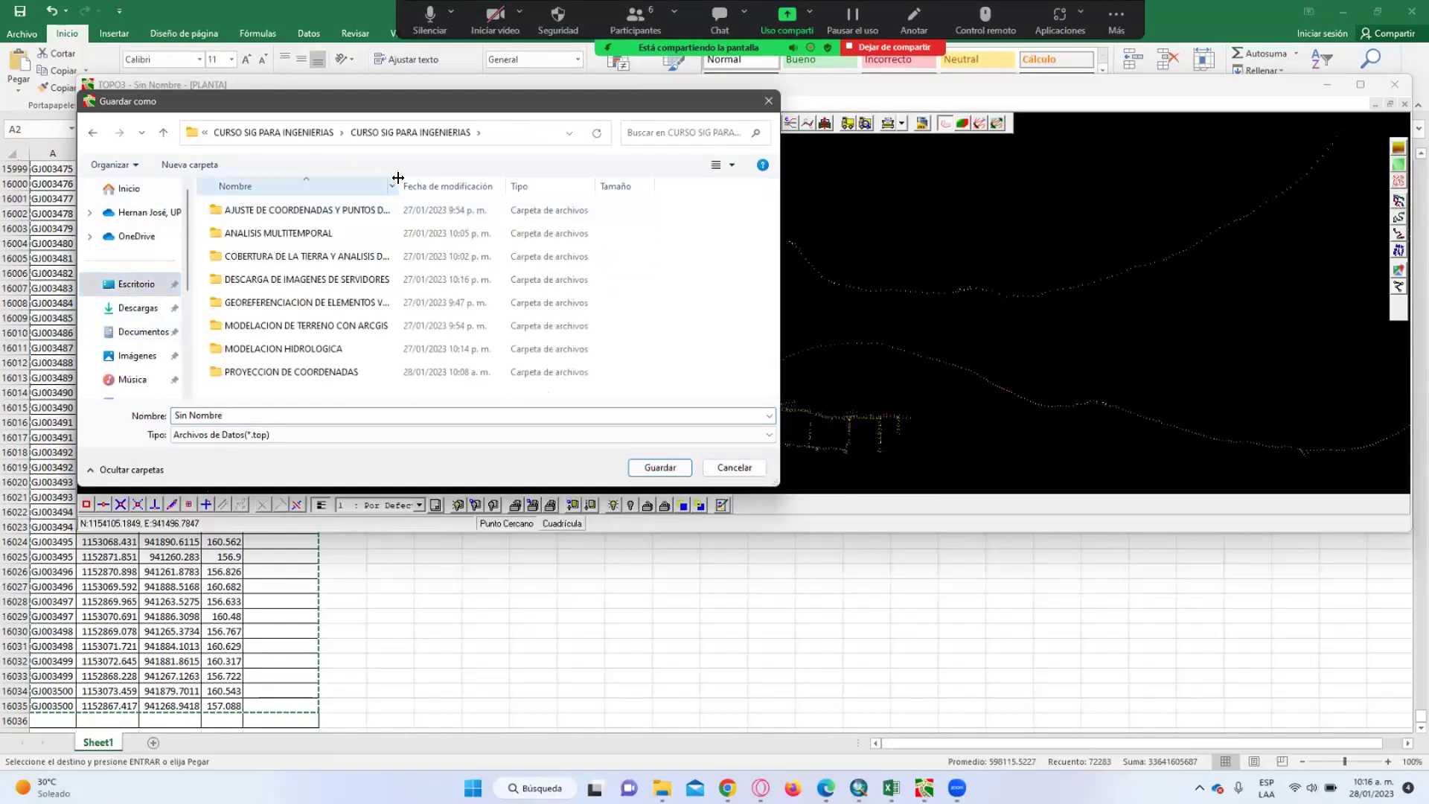
{"action": "left_click_drag", "start_coordinate": [399, 185], "coordinate": [638, 182]}
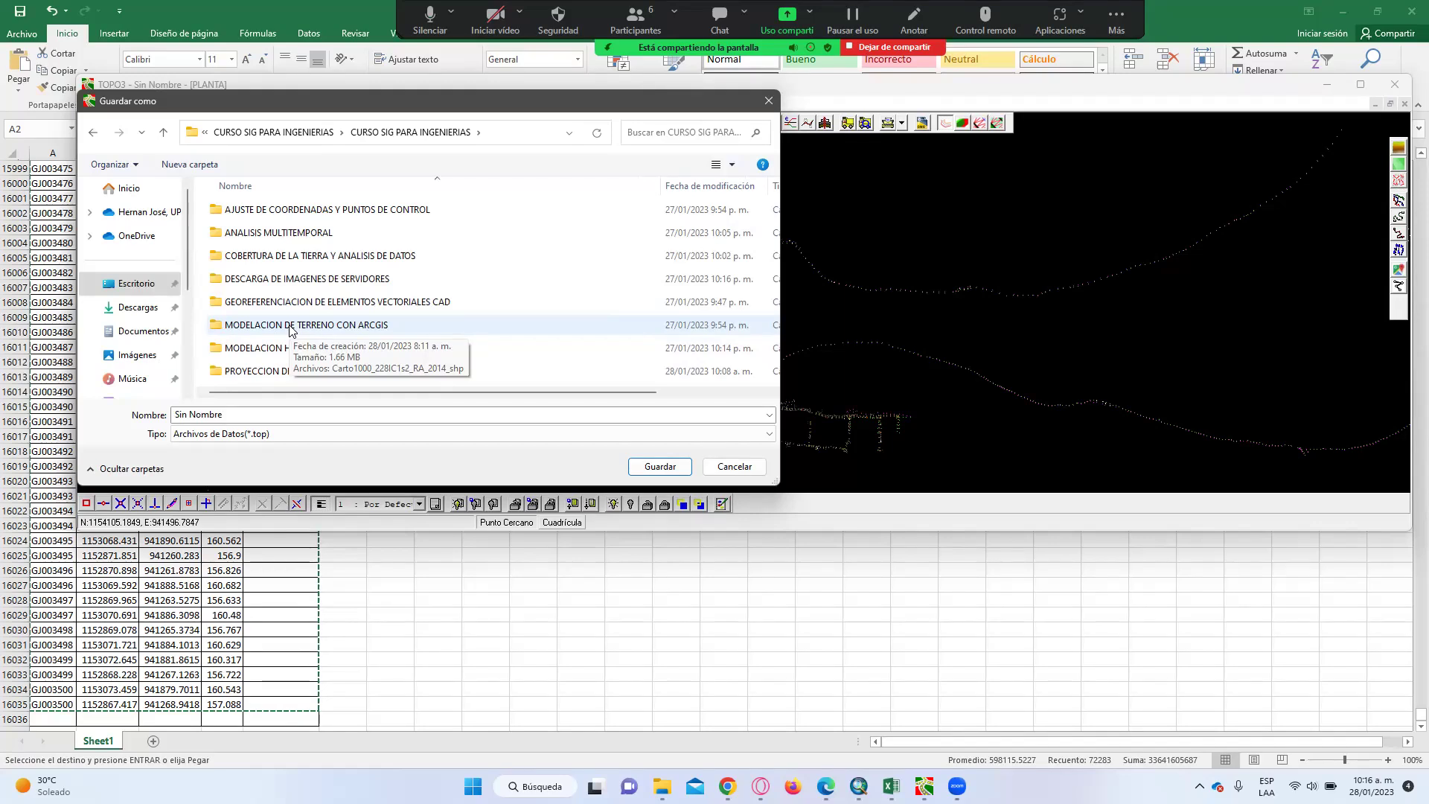
- Create a new folder named PERFILES LONGITUDINALES Y TRANVERSALES inside the course folder
{"action": "left_click", "coordinate": [203, 173]}
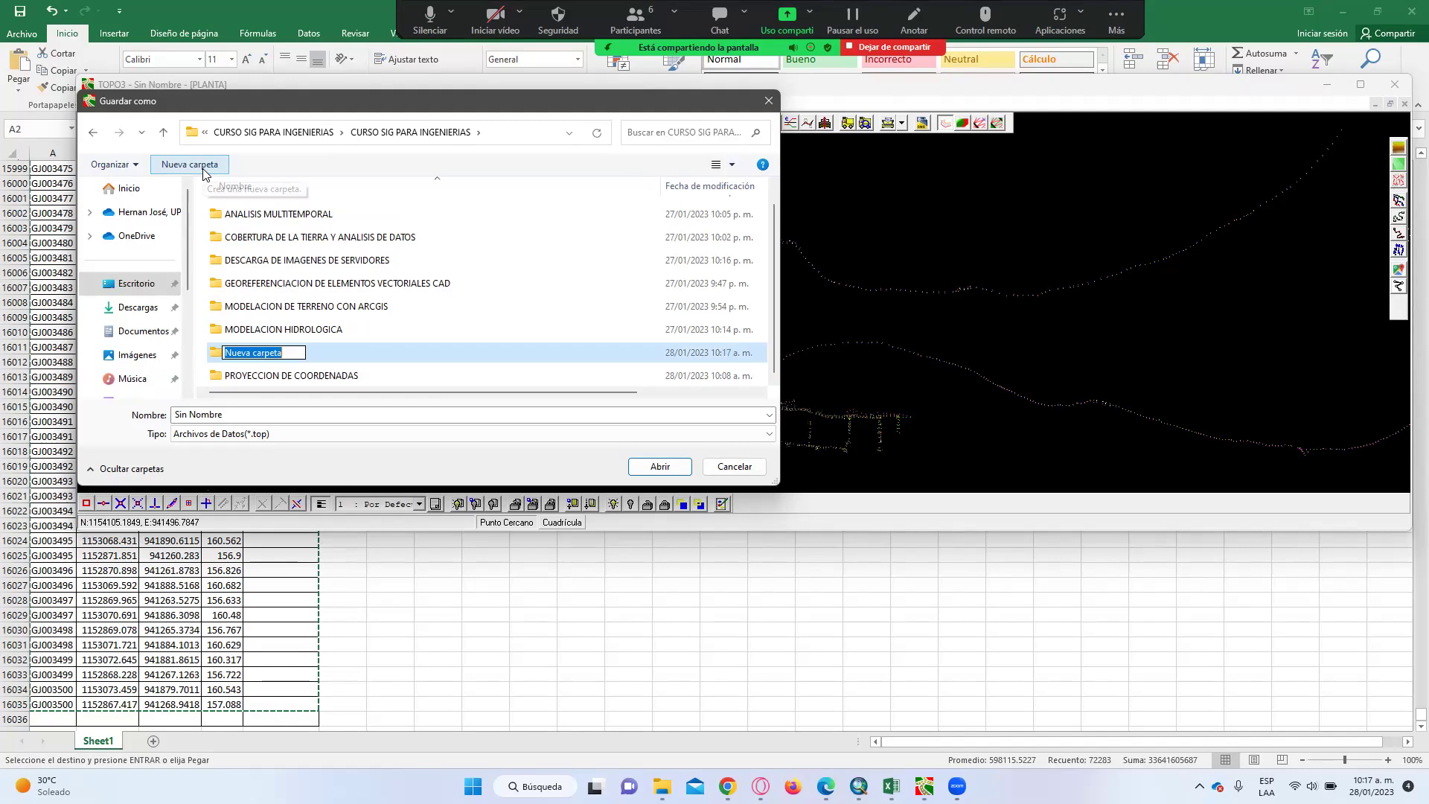
{"action": "type", "text": "per"}
{"action": "key", "text": "BackSpace"}
{"action": "key", "text": "BackSpace"}
{"action": "key", "text": "BackSpace"}
{"action": "type", "text": "PERFILES LONGITUDINALES Y TRAN"}
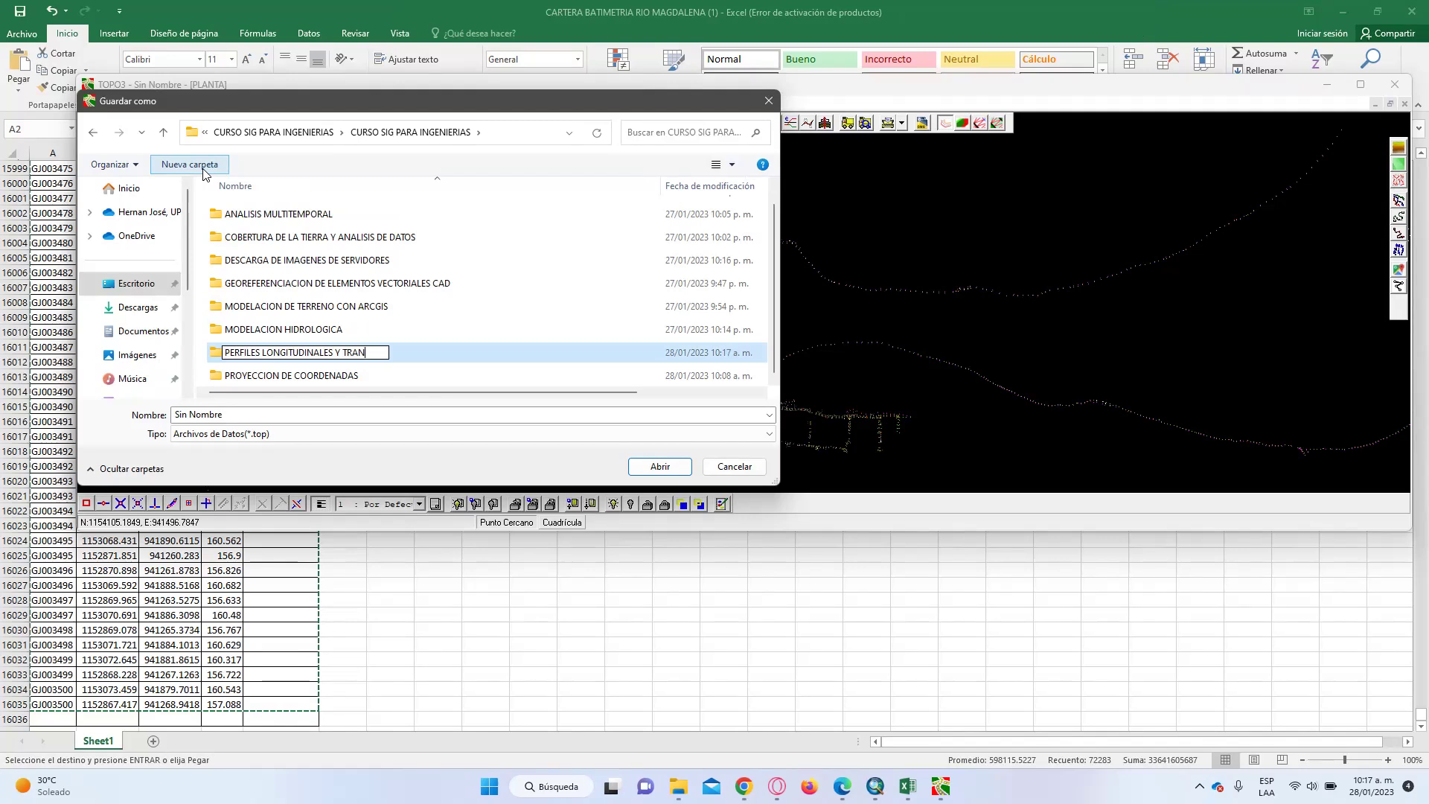
{"action": "type", "text": "VERSALES"}
{"action": "key", "text": "Return"}
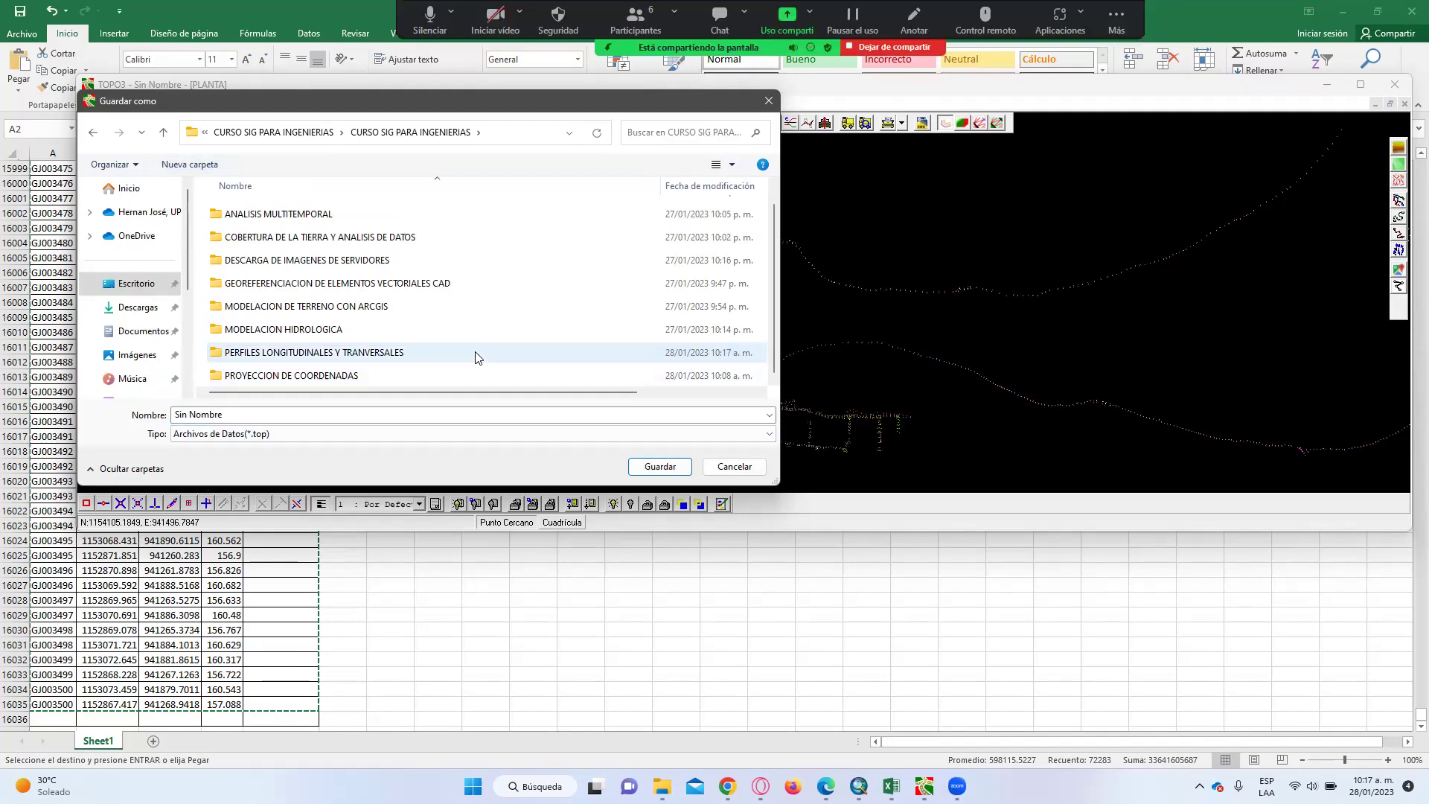
- Save the project as CLASE in the PERFILES LONGITUDINALES Y TRANVERSALES folder
{"action": "left_click", "coordinate": [483, 361]}
{"action": "double_click", "coordinate": [469, 355]}
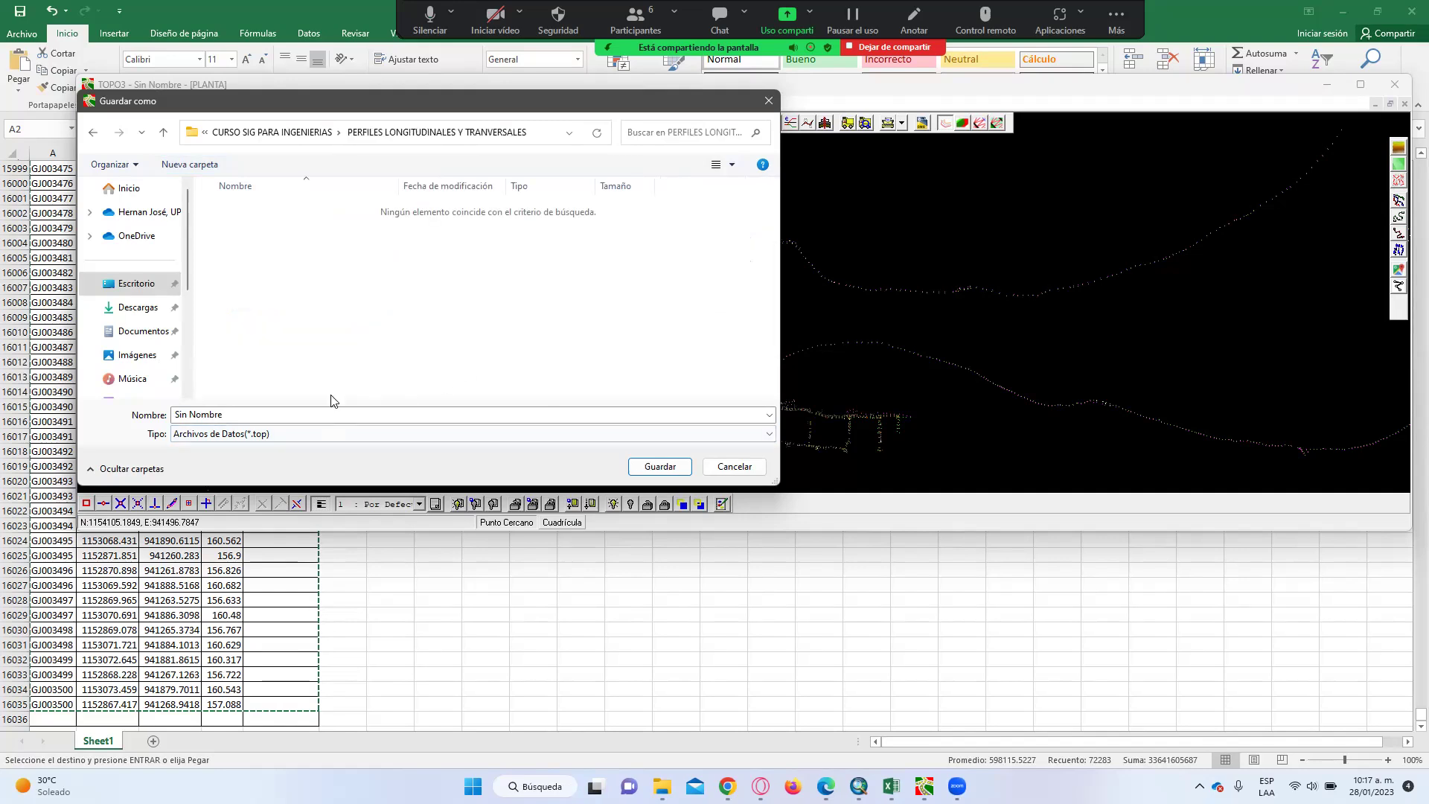
{"action": "type", "text": "CLASE"}
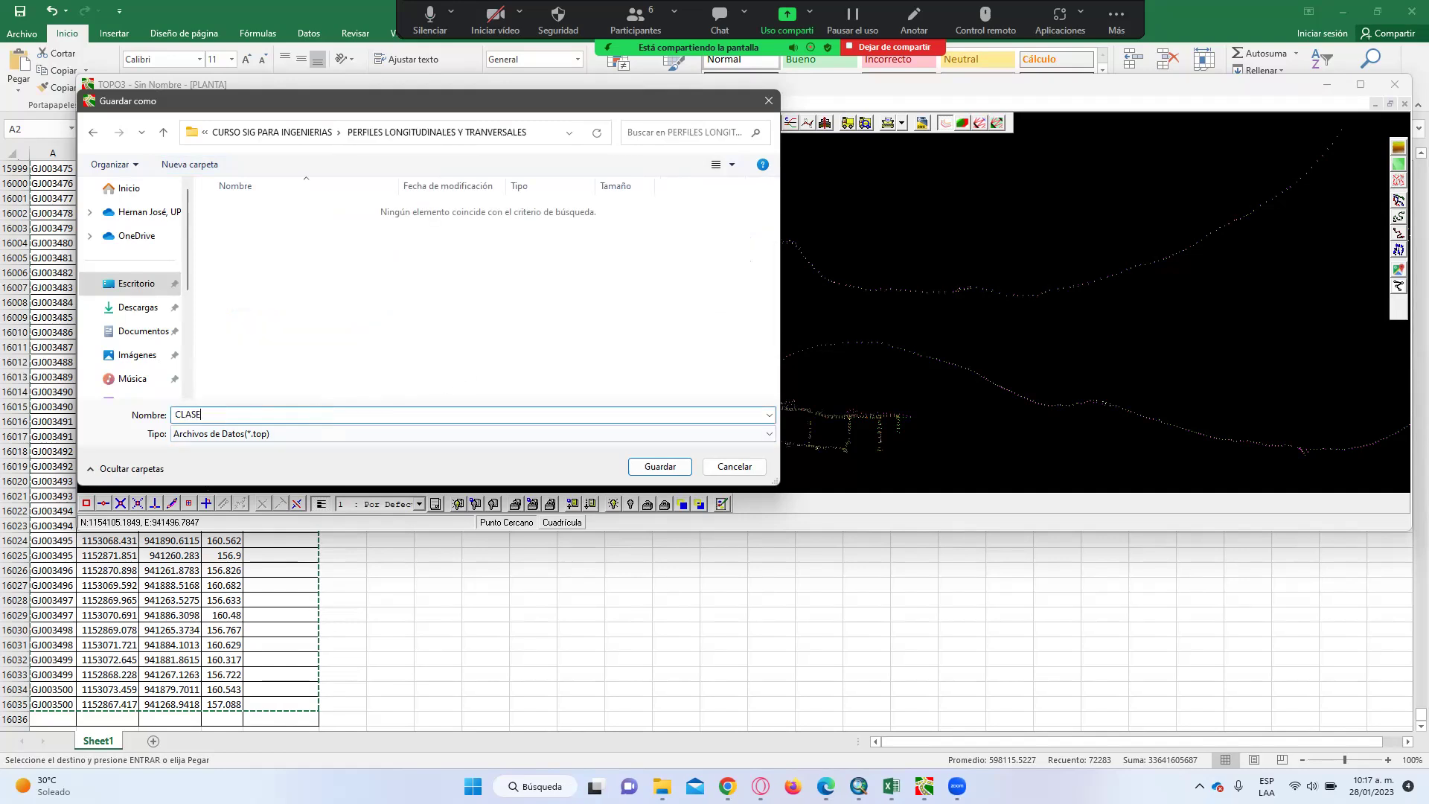
{"action": "key", "text": "Return"}
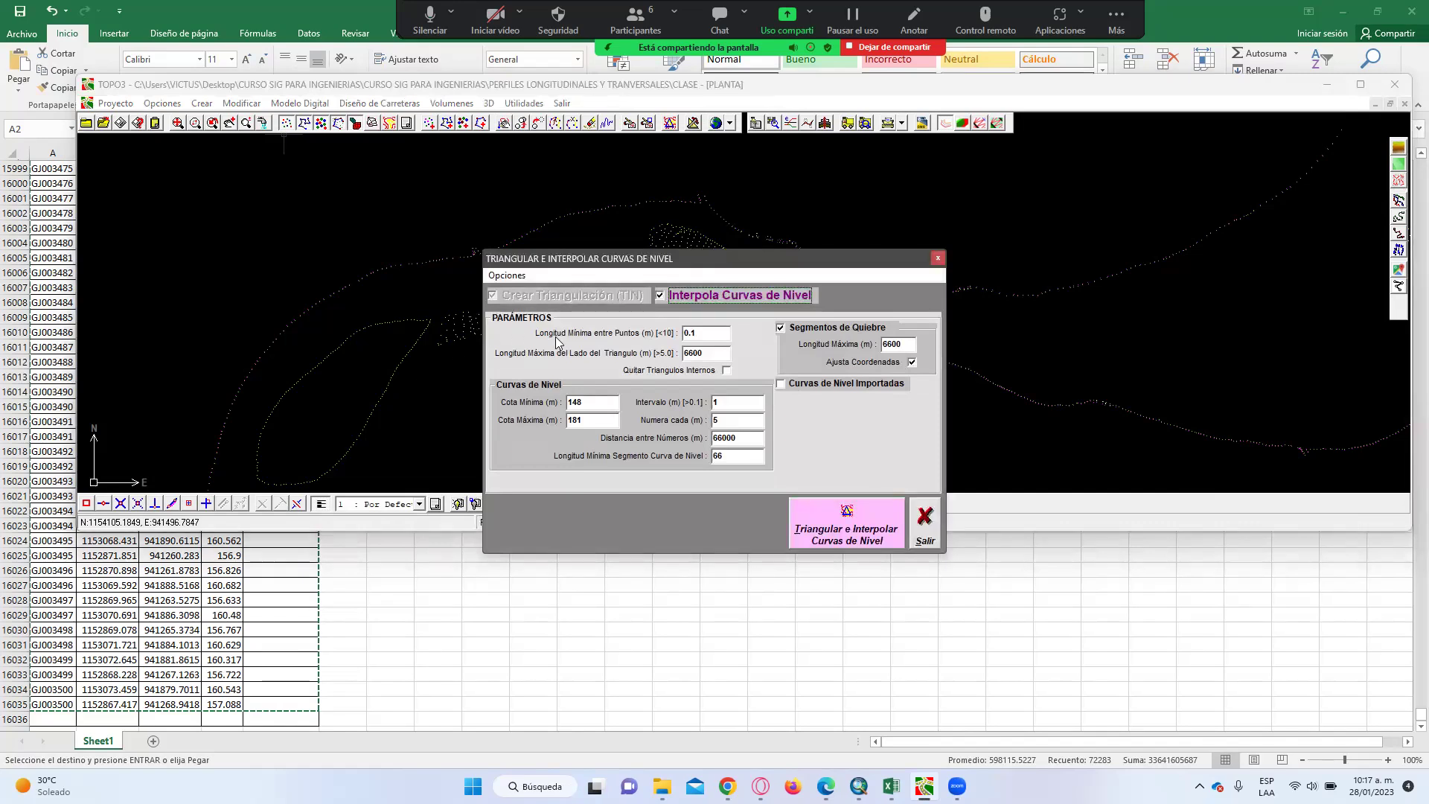
- Set contour numbering to every 1 m, then triangulate the points and interpolate the contour lines
{"action": "left_click_drag", "start_coordinate": [581, 266], "coordinate": [554, 198]}
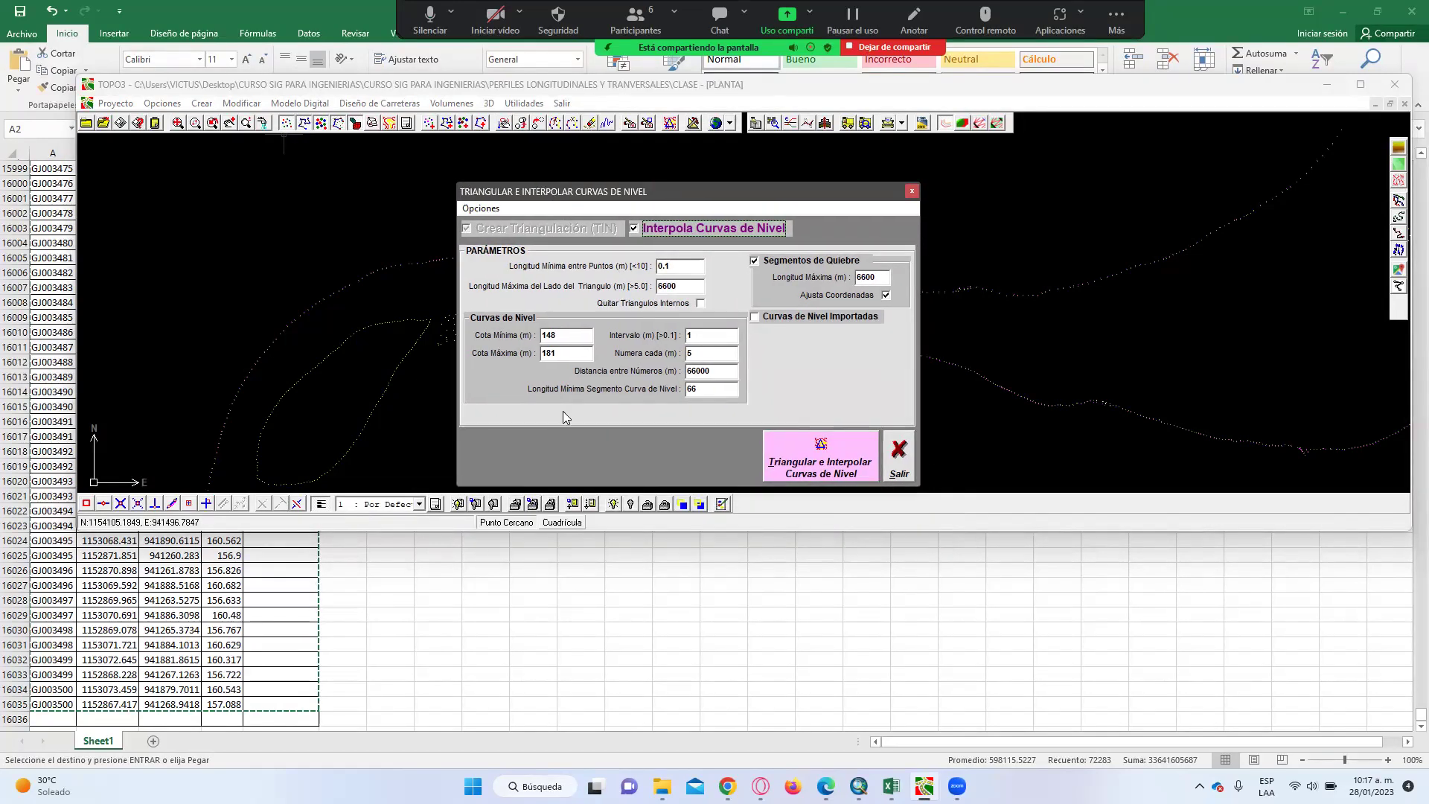
{"action": "double_click", "coordinate": [573, 336]}
{"action": "double_click", "coordinate": [568, 353]}
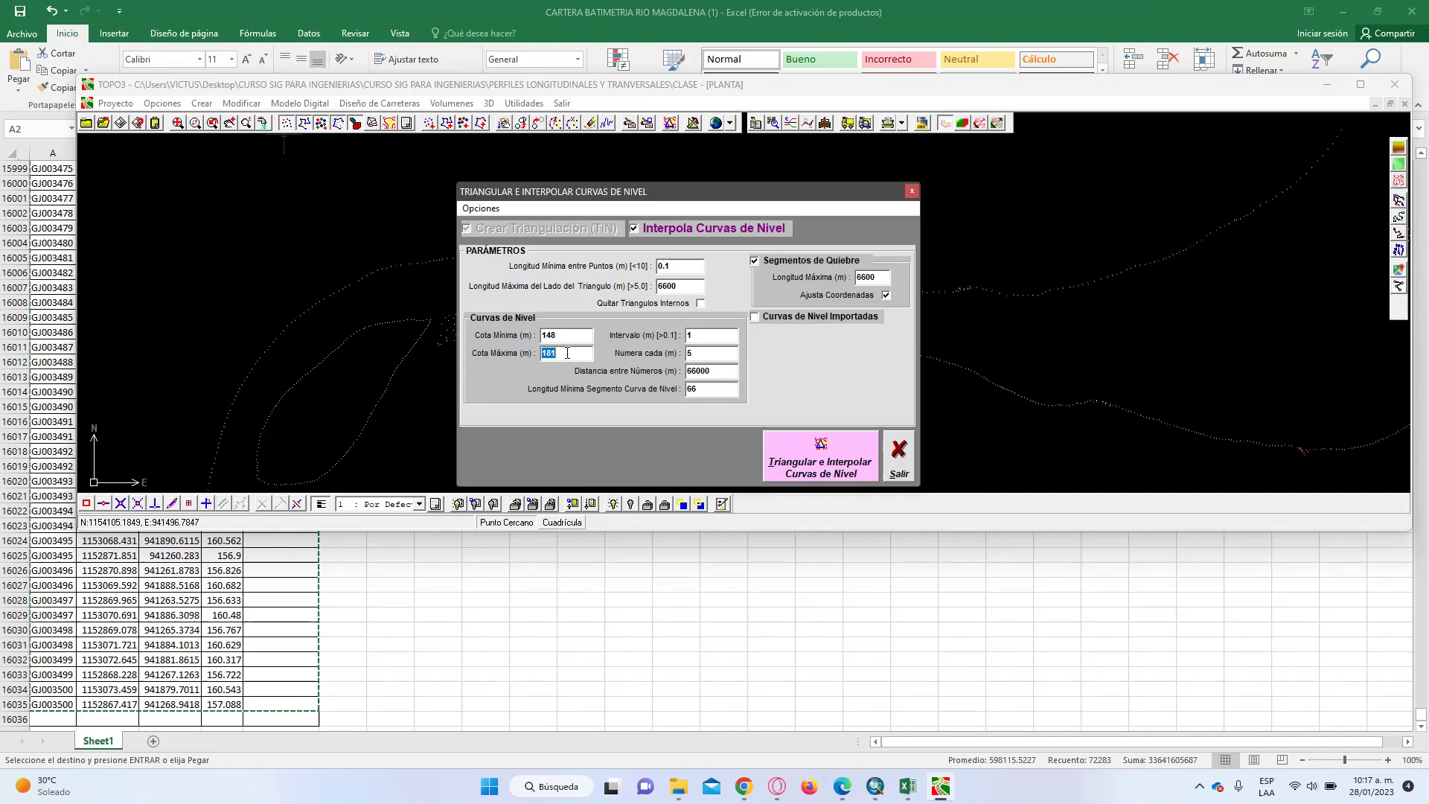
{"action": "left_click", "coordinate": [696, 353]}
{"action": "type", "text": "1"}
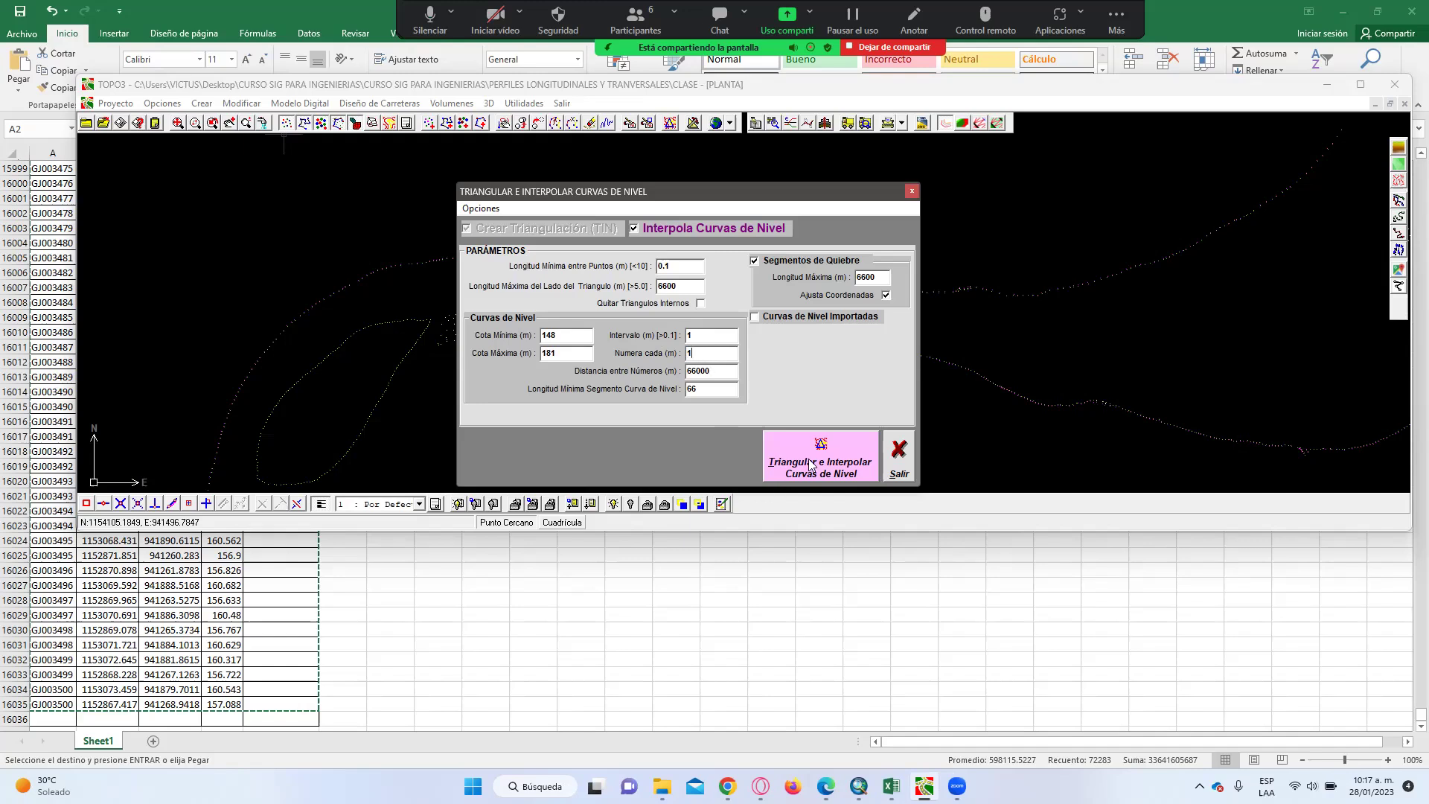
{"action": "left_click", "coordinate": [810, 460]}
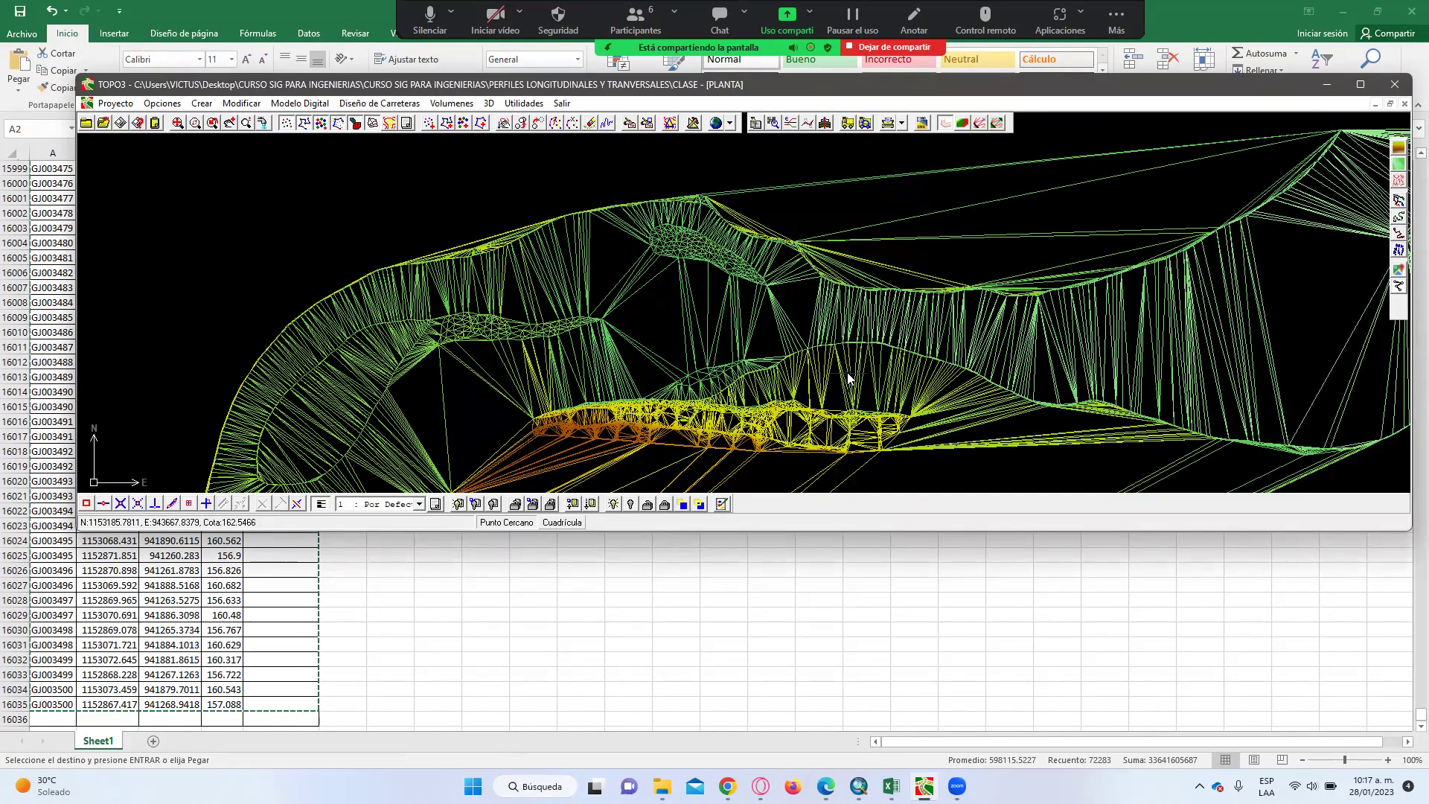
- Hide the triangulation mesh and display the interpolated contour lines in the plan
{"action": "scroll", "coordinate": [848, 377], "scroll_direction": "down", "scroll_amount": 1}
{"action": "scroll", "coordinate": [847, 378], "scroll_direction": "down", "scroll_amount": 1}
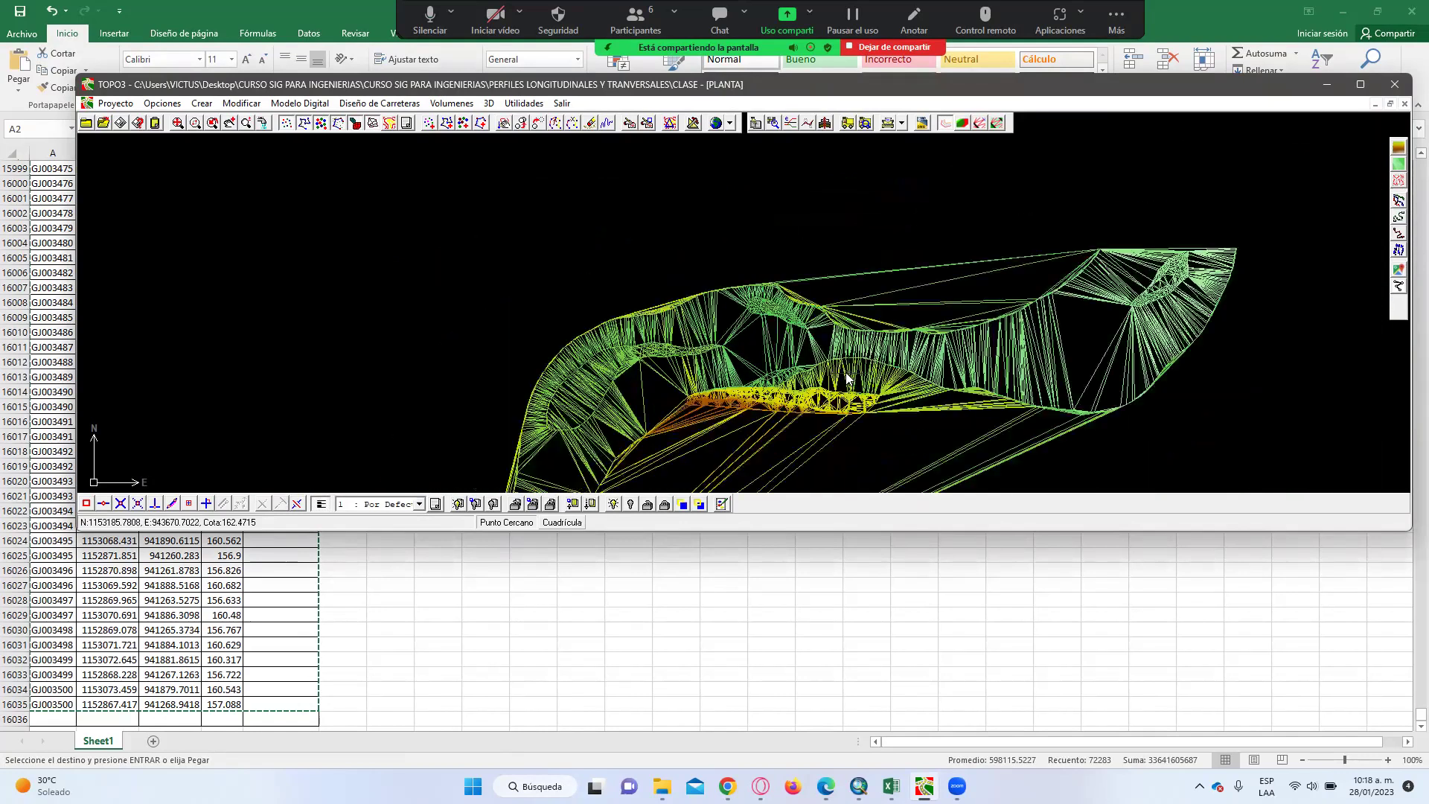
{"action": "left_click", "coordinate": [372, 123]}
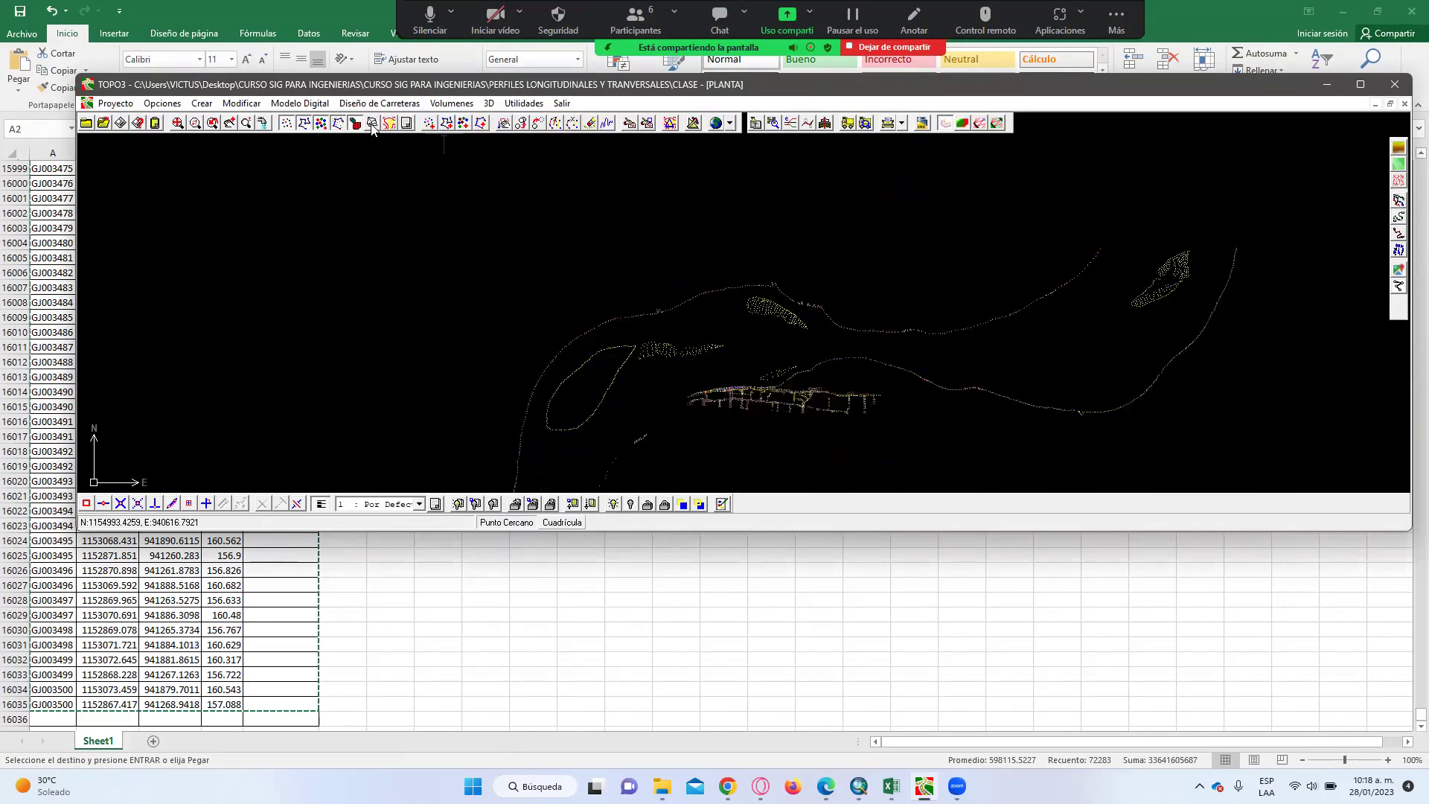
{"action": "left_click", "coordinate": [389, 124]}
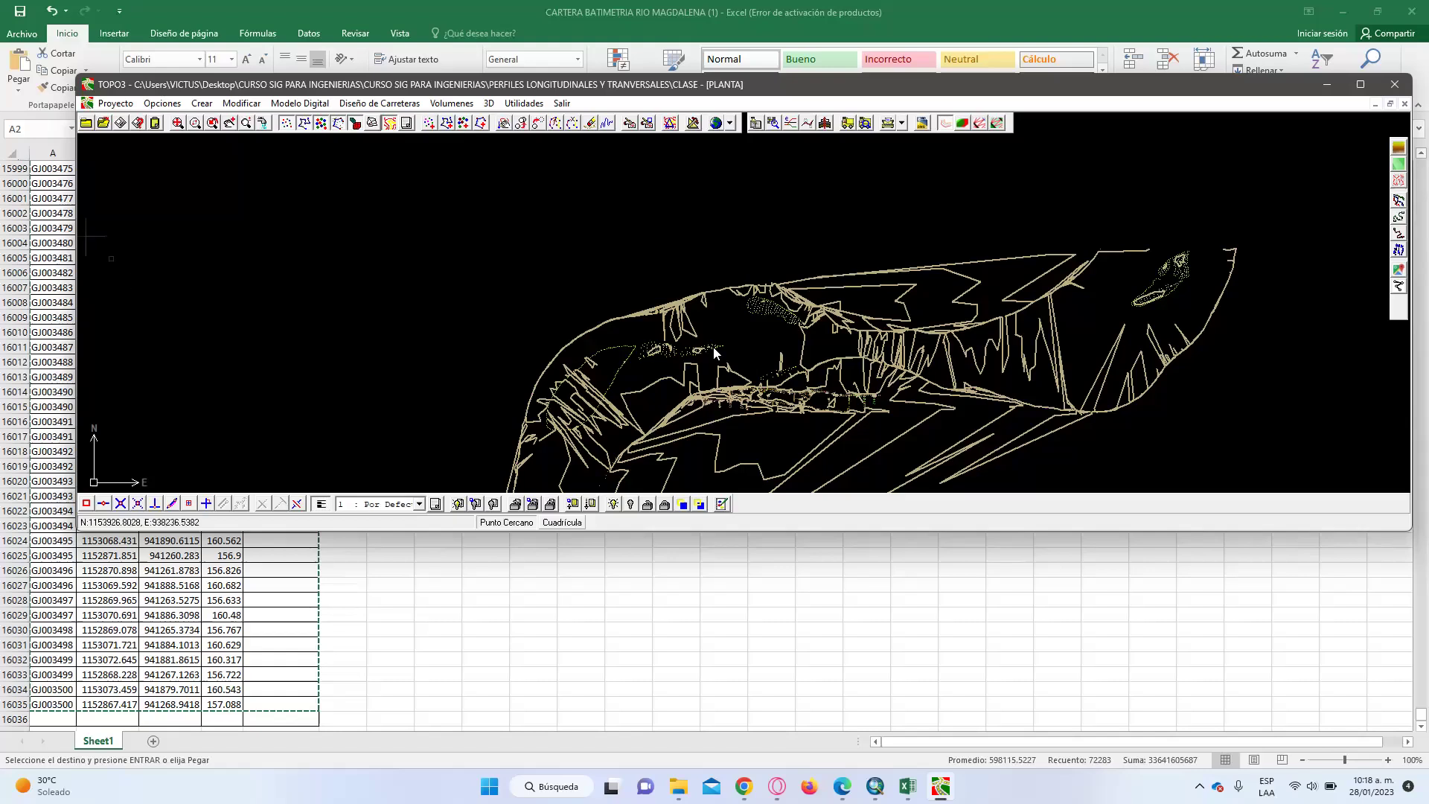
- Enlarge the Topo3 window downward and reposition the plan to show the full extent of the contour lines
{"action": "middle_click", "coordinate": [760, 275]}
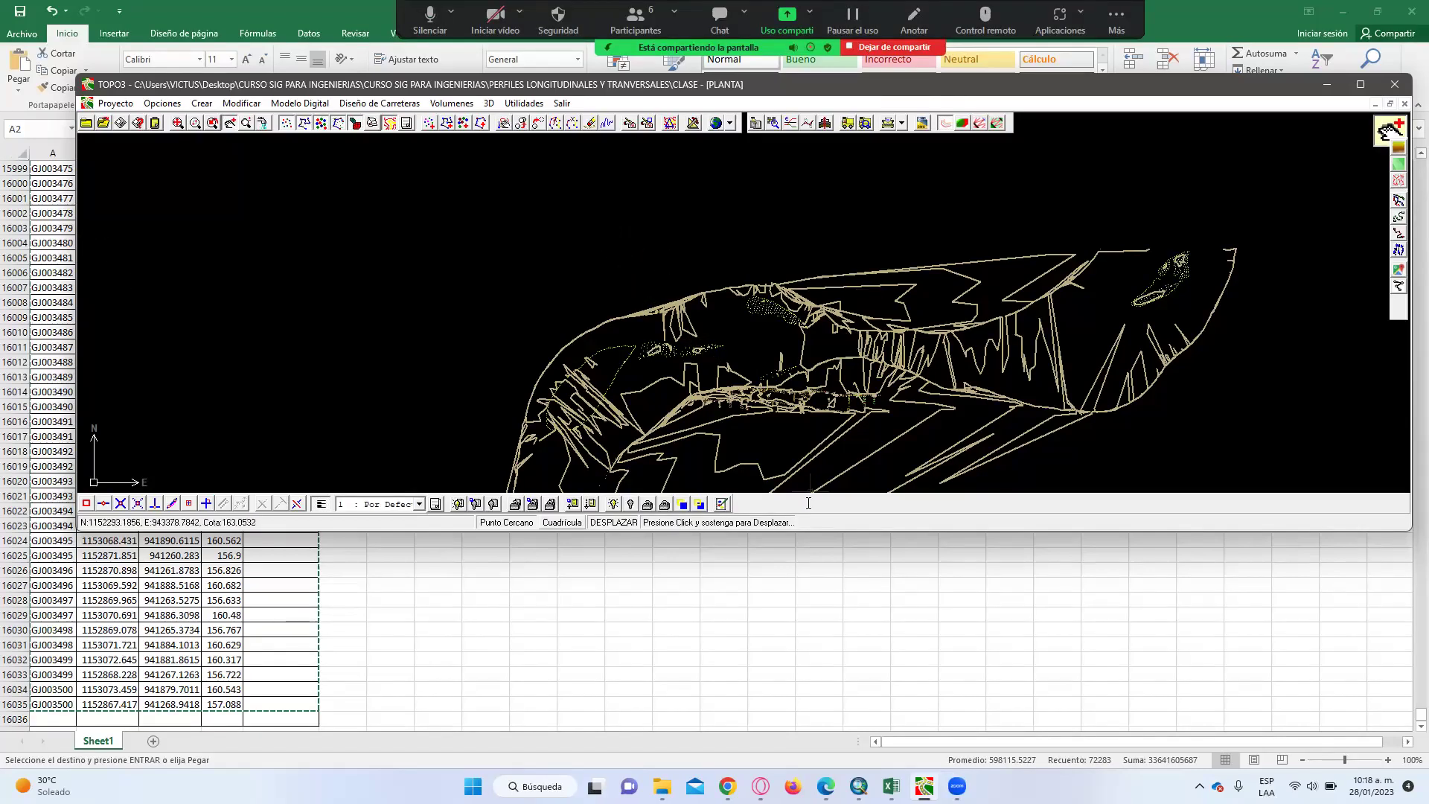
{"action": "left_click_drag", "start_coordinate": [825, 534], "coordinate": [818, 712]}
{"action": "mouse_move", "coordinate": [694, 440]}
{"action": "left_mouse_down"}
{"action": "mouse_move", "coordinate": [717, 263]}
{"action": "mouse_move", "coordinate": [700, 279]}
{"action": "left_mouse_up"}
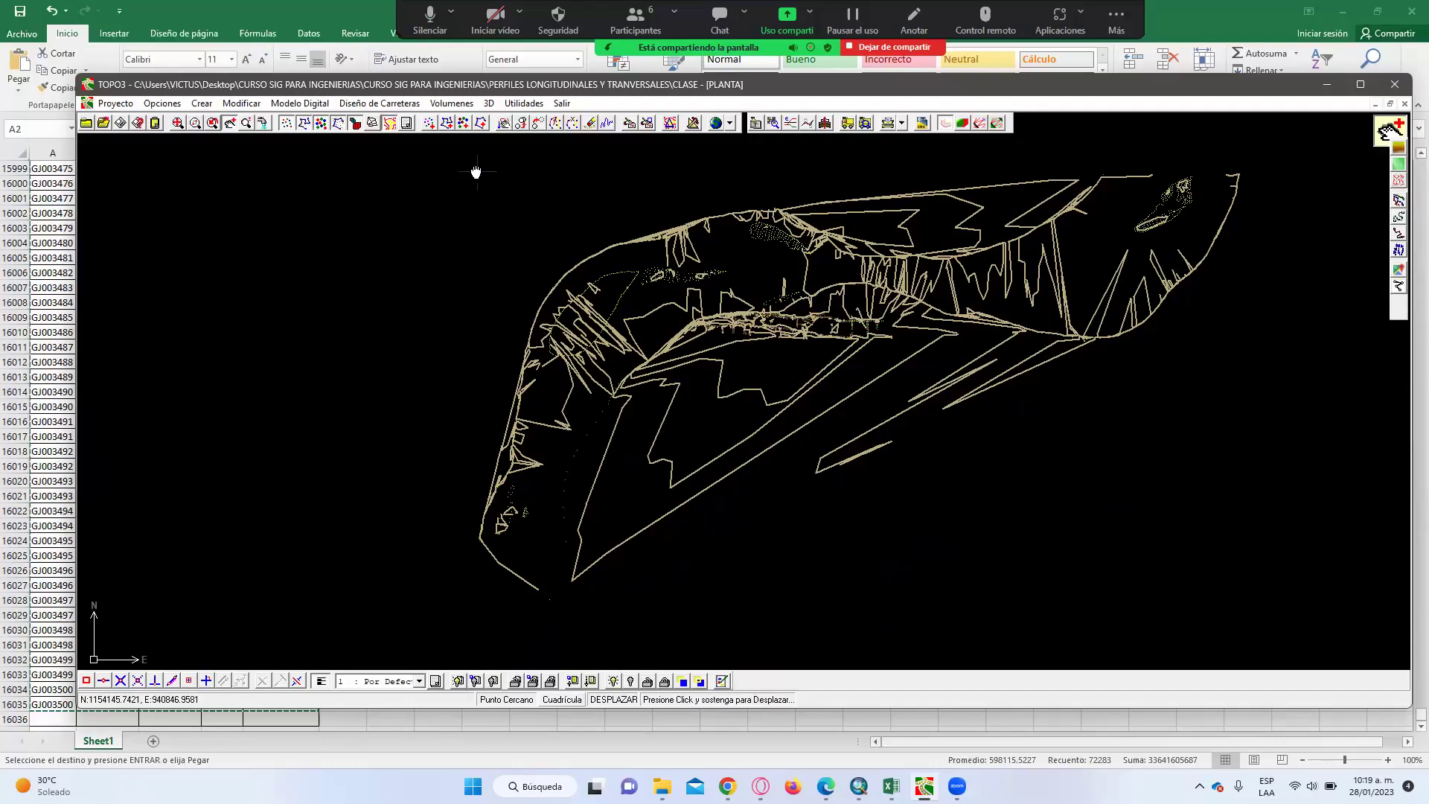
- Draw a polyline along the middle of the river channel, from its southwestern end to the northeastern end of the contours
{"action": "left_click", "coordinate": [230, 105]}
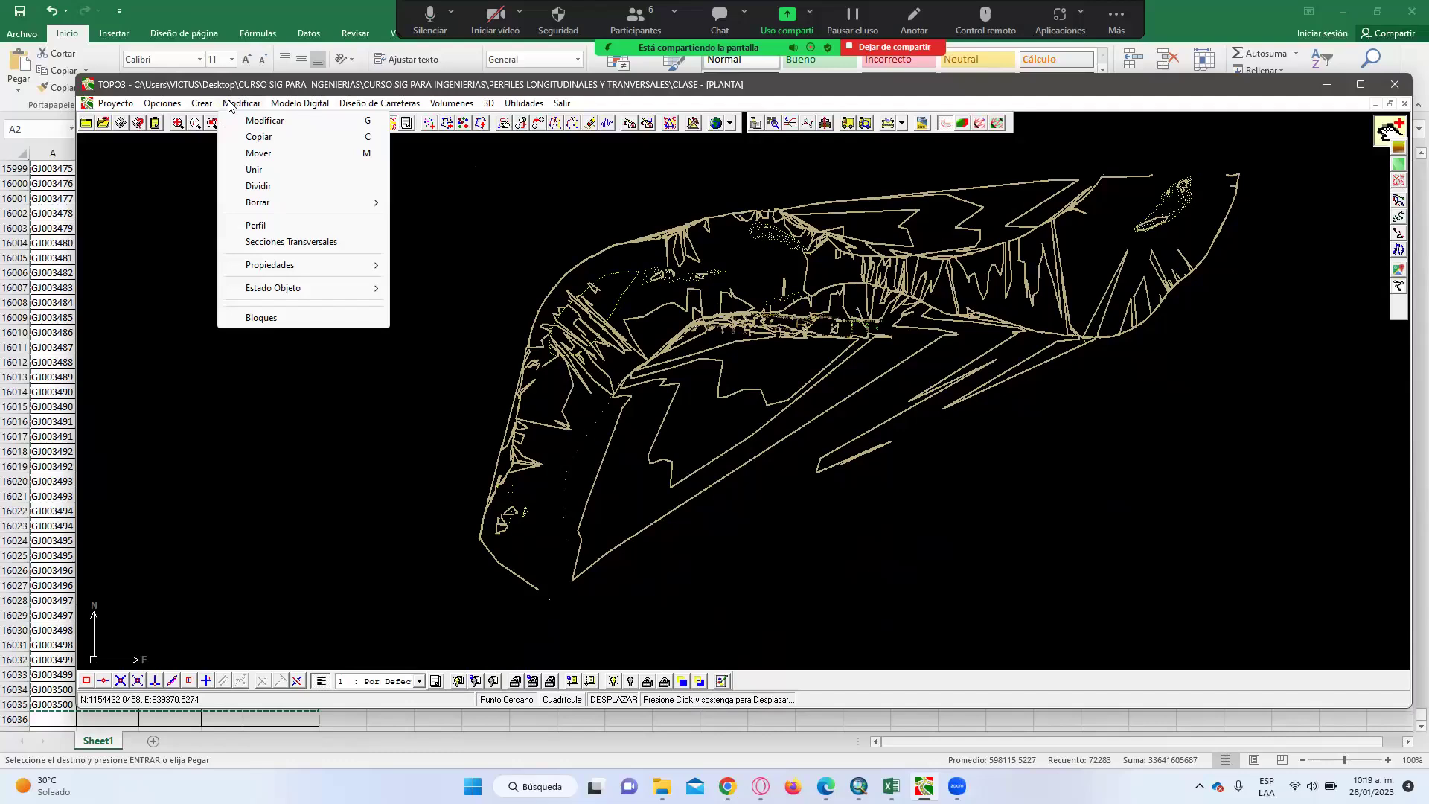
{"action": "mouse_move", "coordinate": [205, 105]}
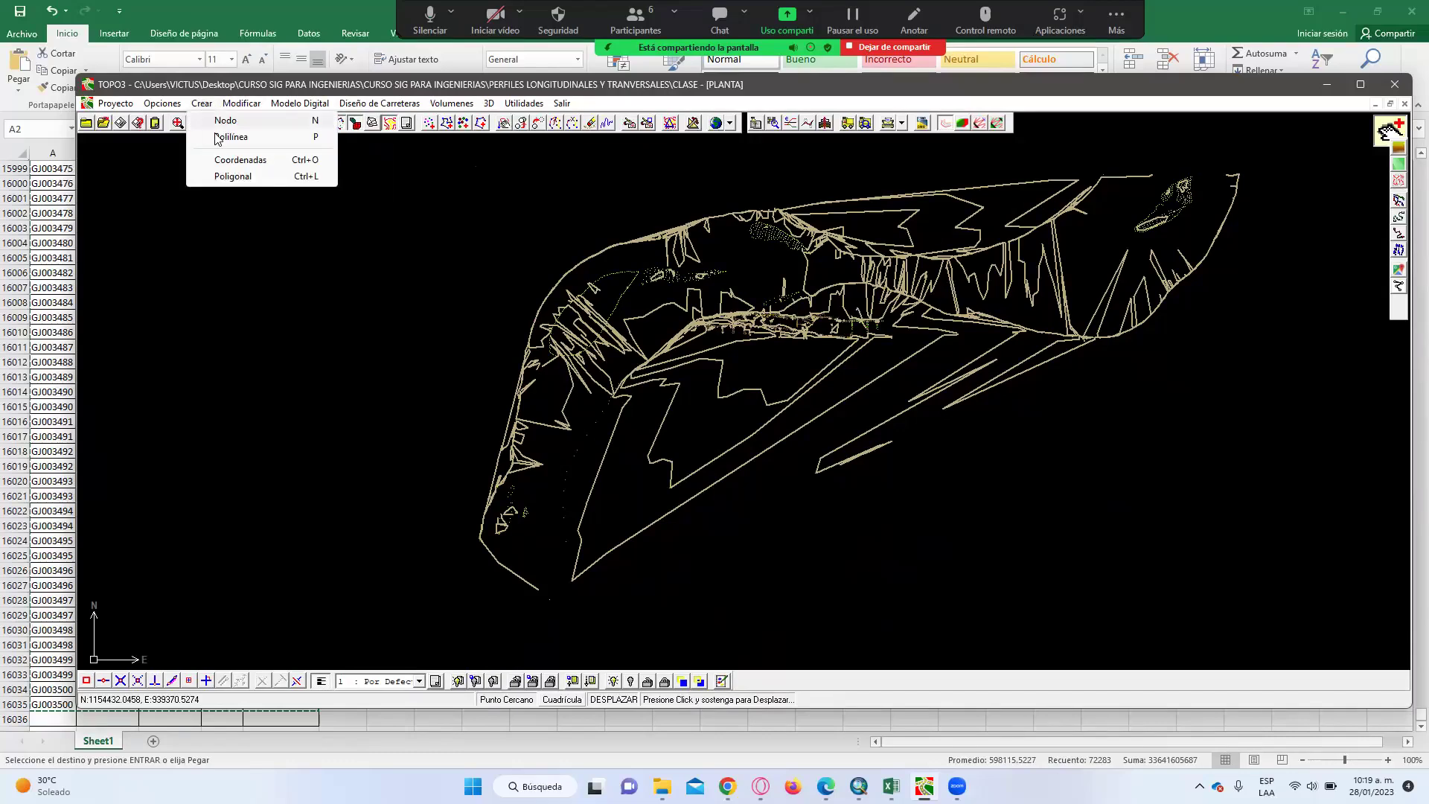
{"action": "left_click", "coordinate": [221, 138]}
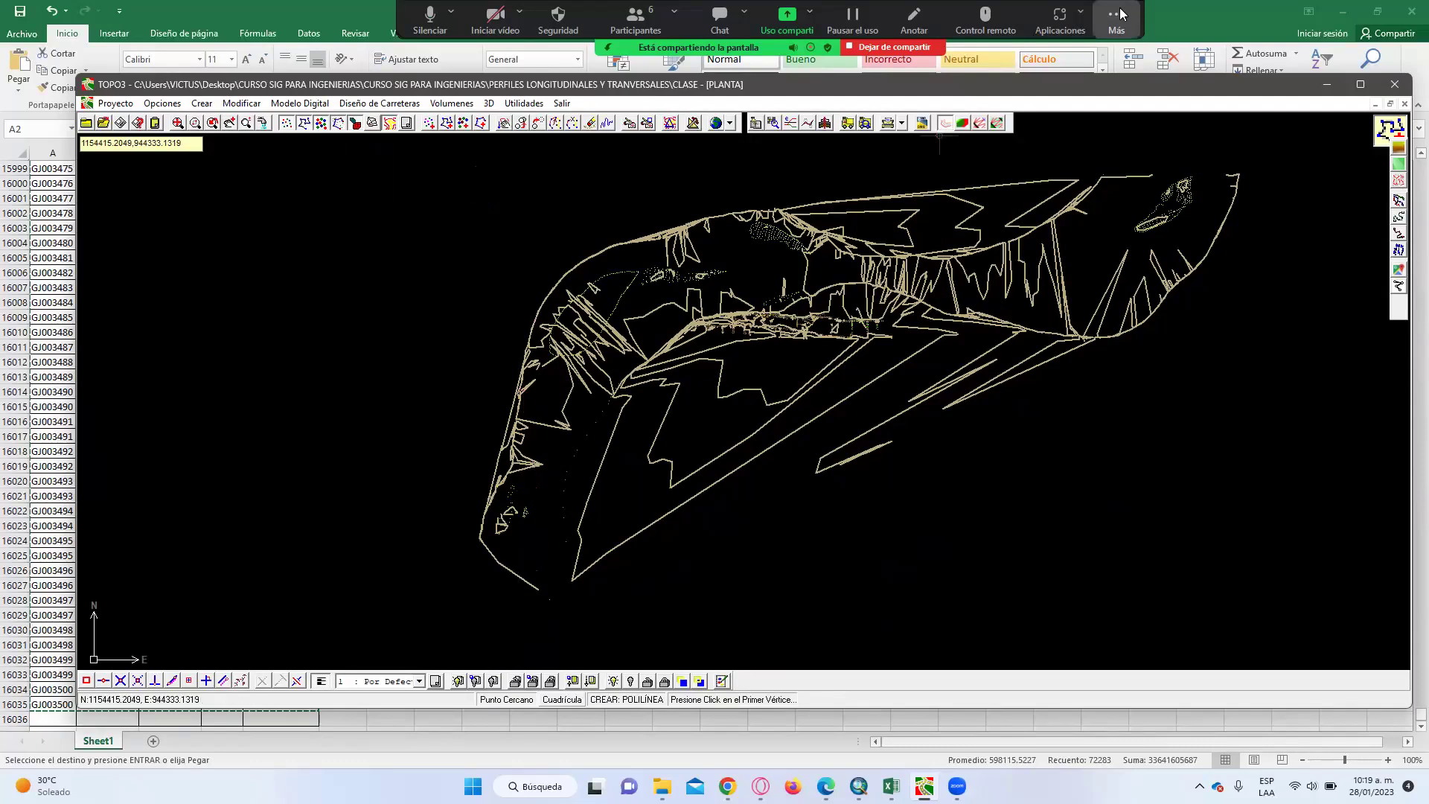
{"action": "left_click", "coordinate": [524, 532]}
{"action": "left_click", "coordinate": [578, 360]}
{"action": "left_click", "coordinate": [647, 292]}
{"action": "left_click", "coordinate": [704, 273]}
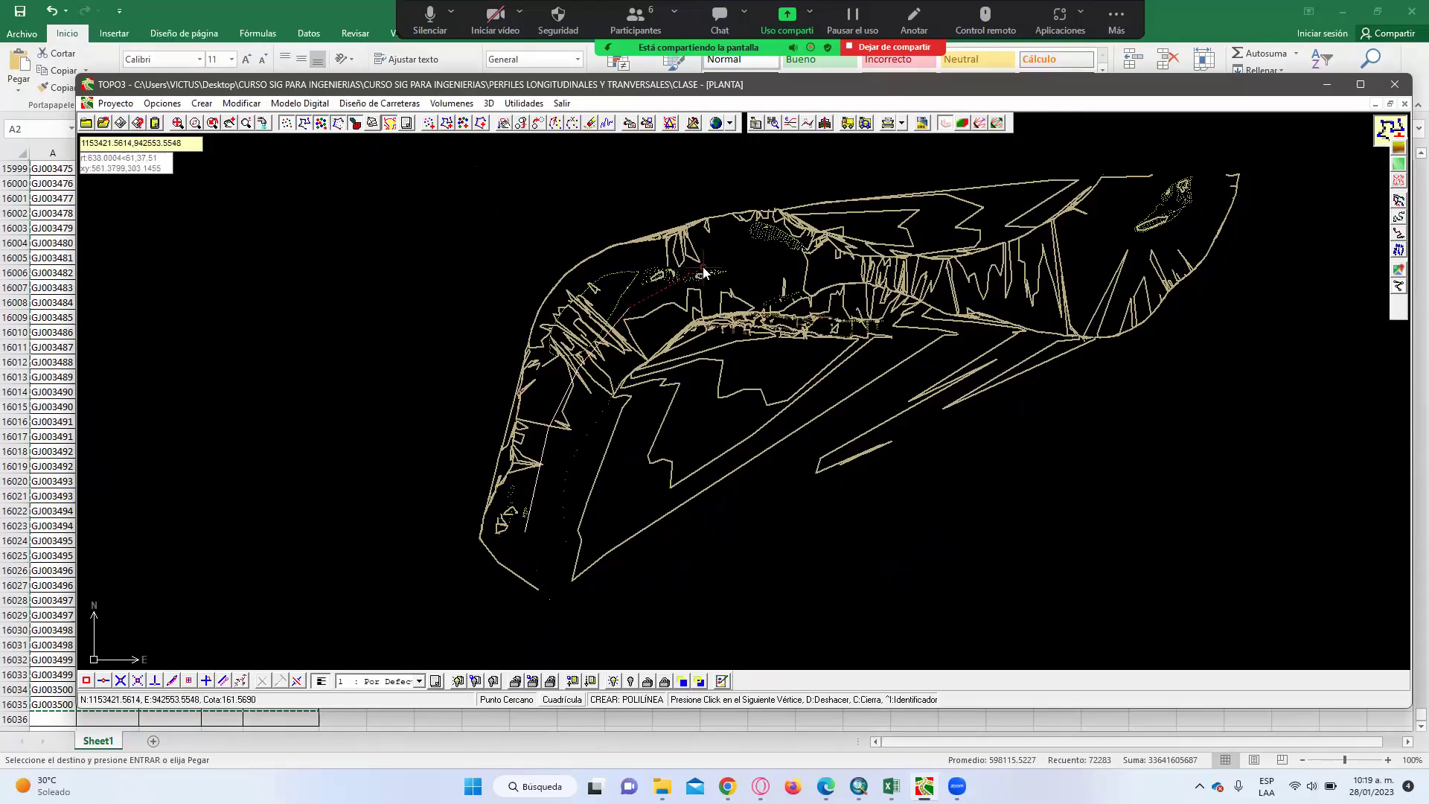
{"action": "left_click", "coordinate": [764, 259]}
{"action": "left_click", "coordinate": [857, 260]}
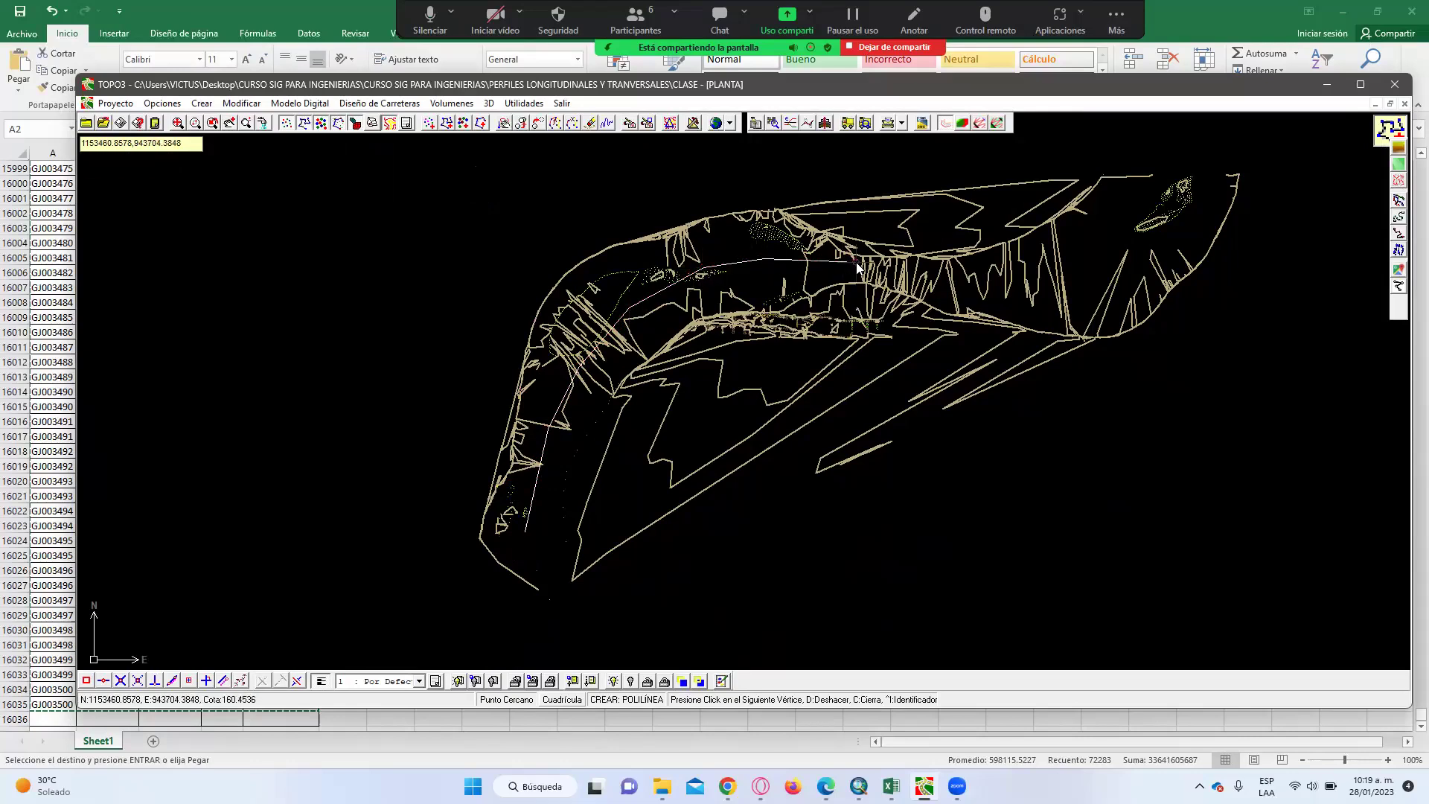
{"action": "left_click", "coordinate": [988, 284]}
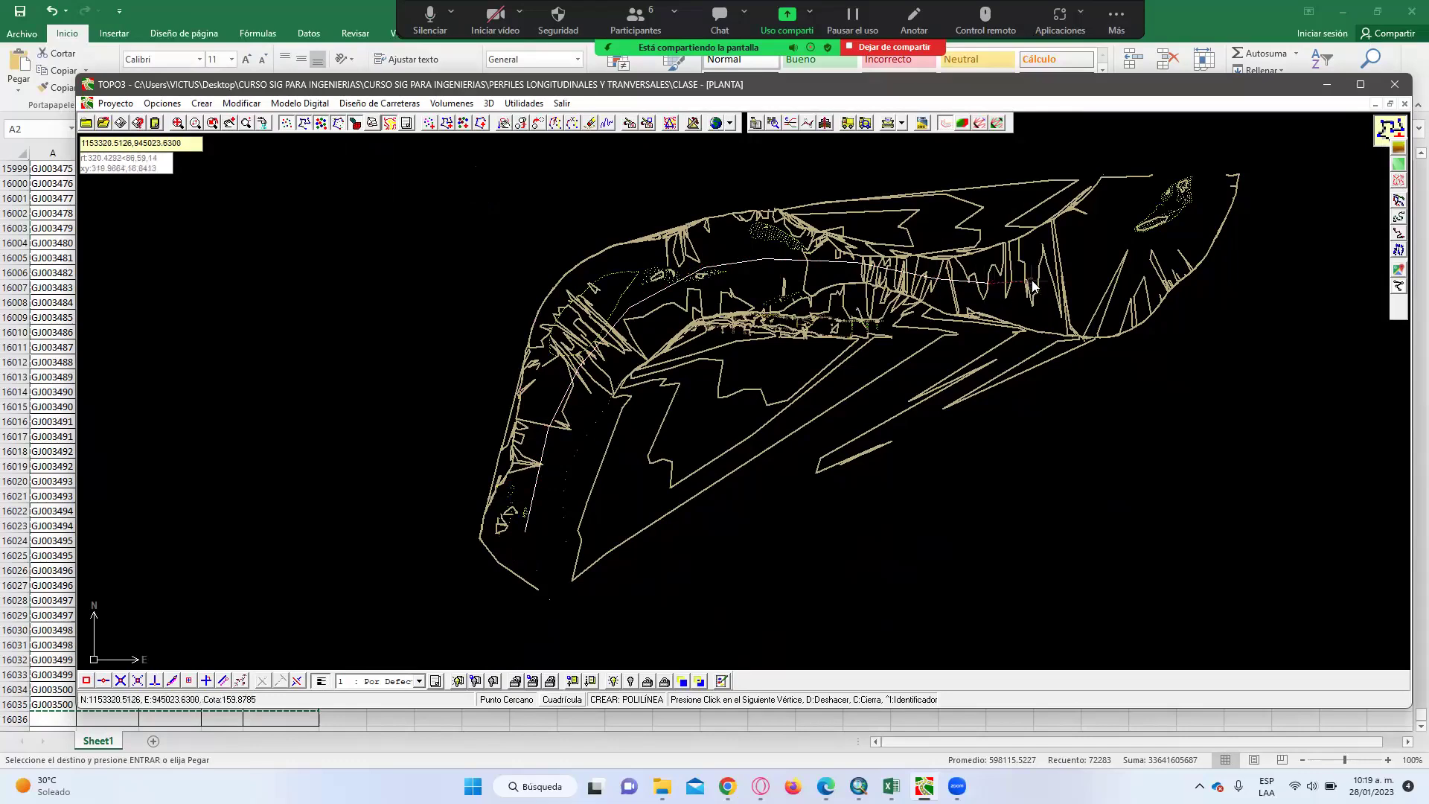
{"action": "left_click", "coordinate": [1057, 271]}
{"action": "left_click", "coordinate": [1108, 228]}
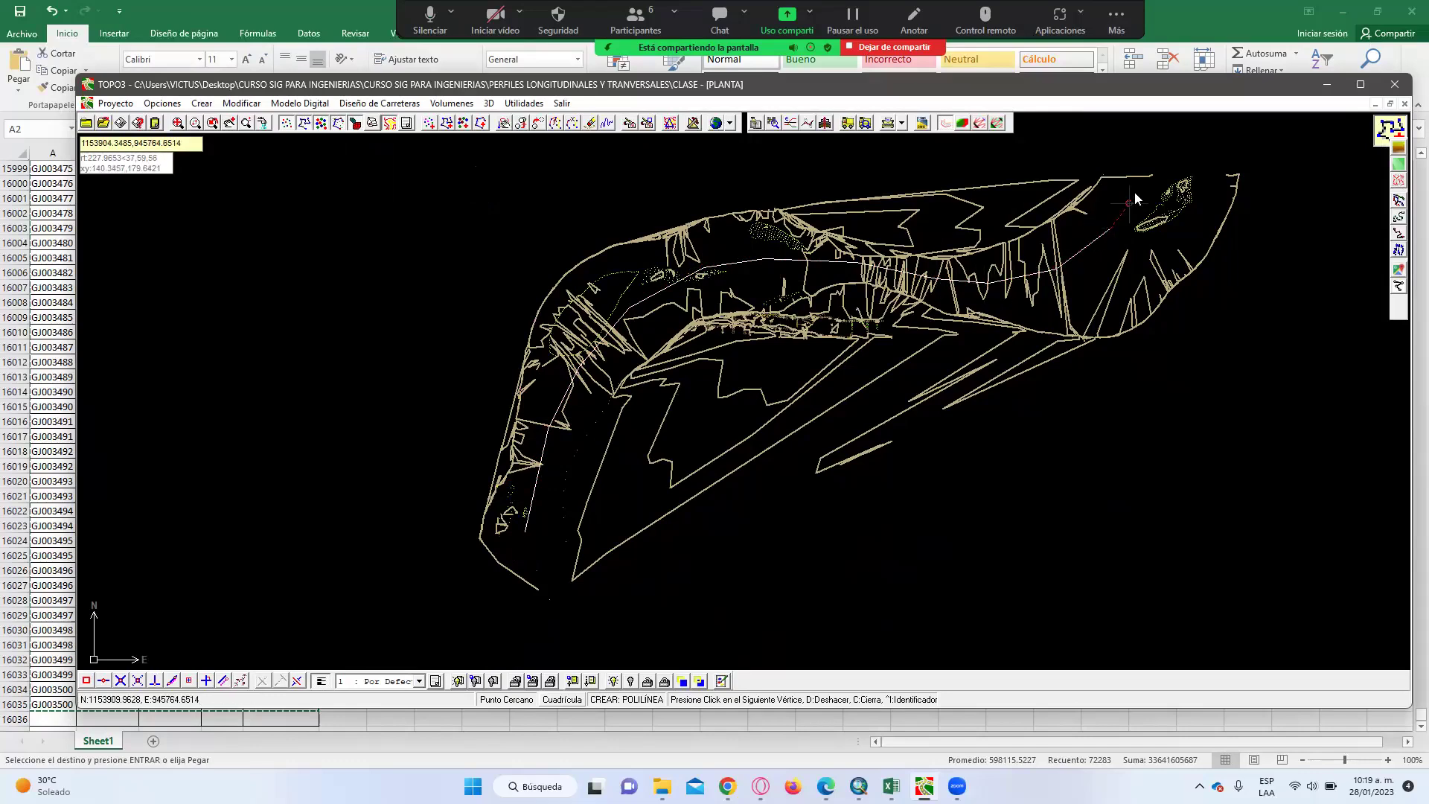
{"action": "left_click", "coordinate": [1136, 195]}
{"action": "right_click", "coordinate": [1135, 196]}
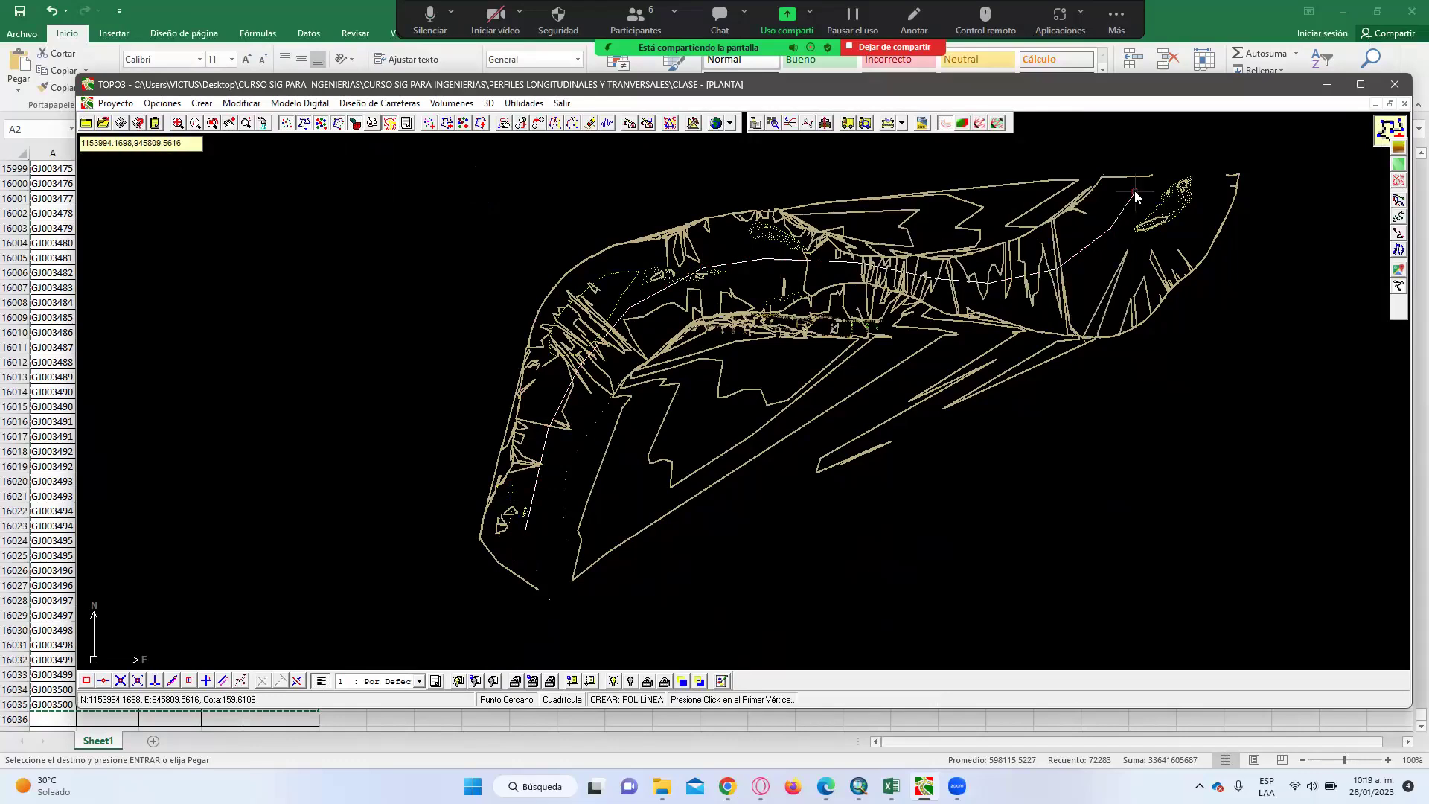
{"action": "right_click", "coordinate": [1135, 195]}
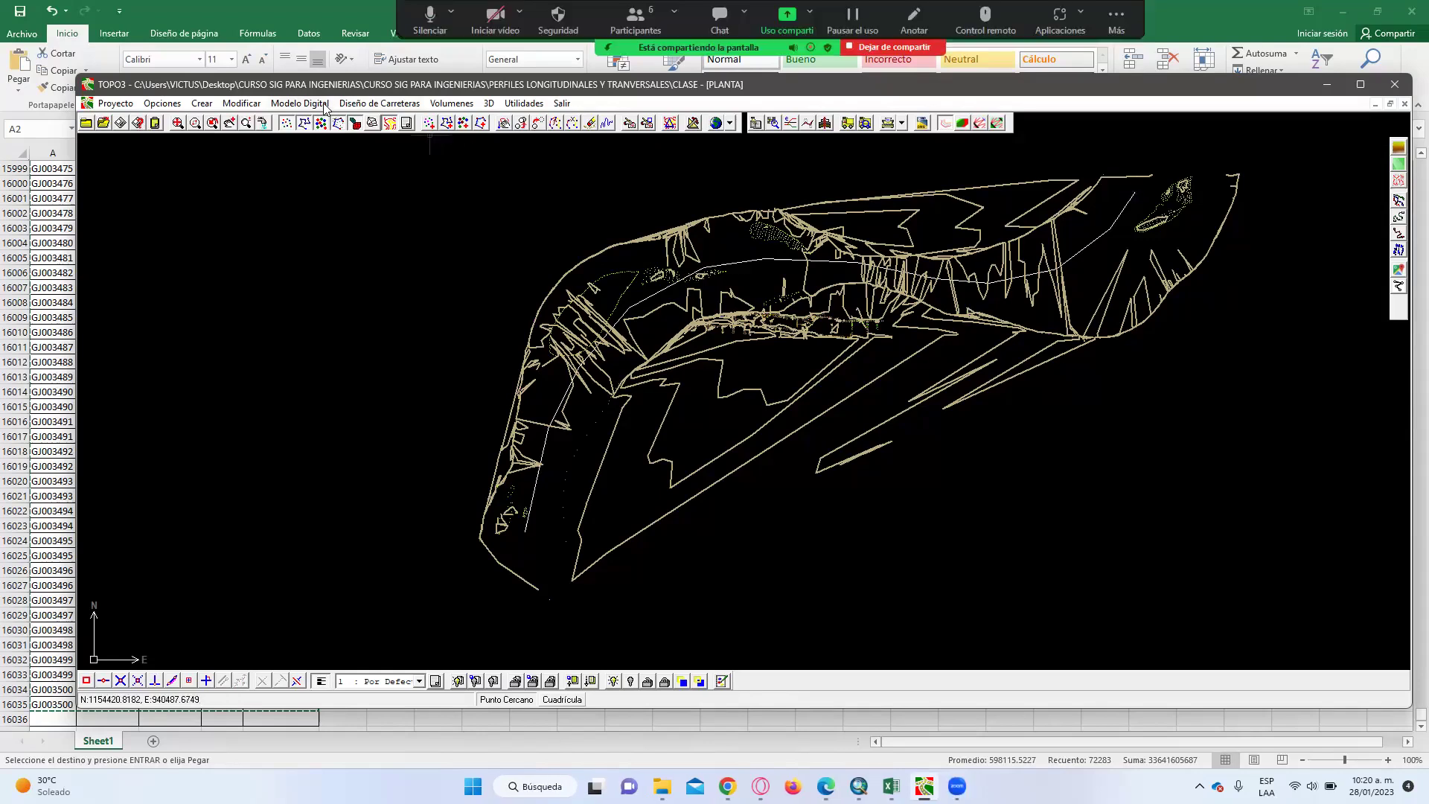
- Generate the longitudinal profile of the river polyline, view it, and return to the plan
{"action": "left_click", "coordinate": [253, 106]}
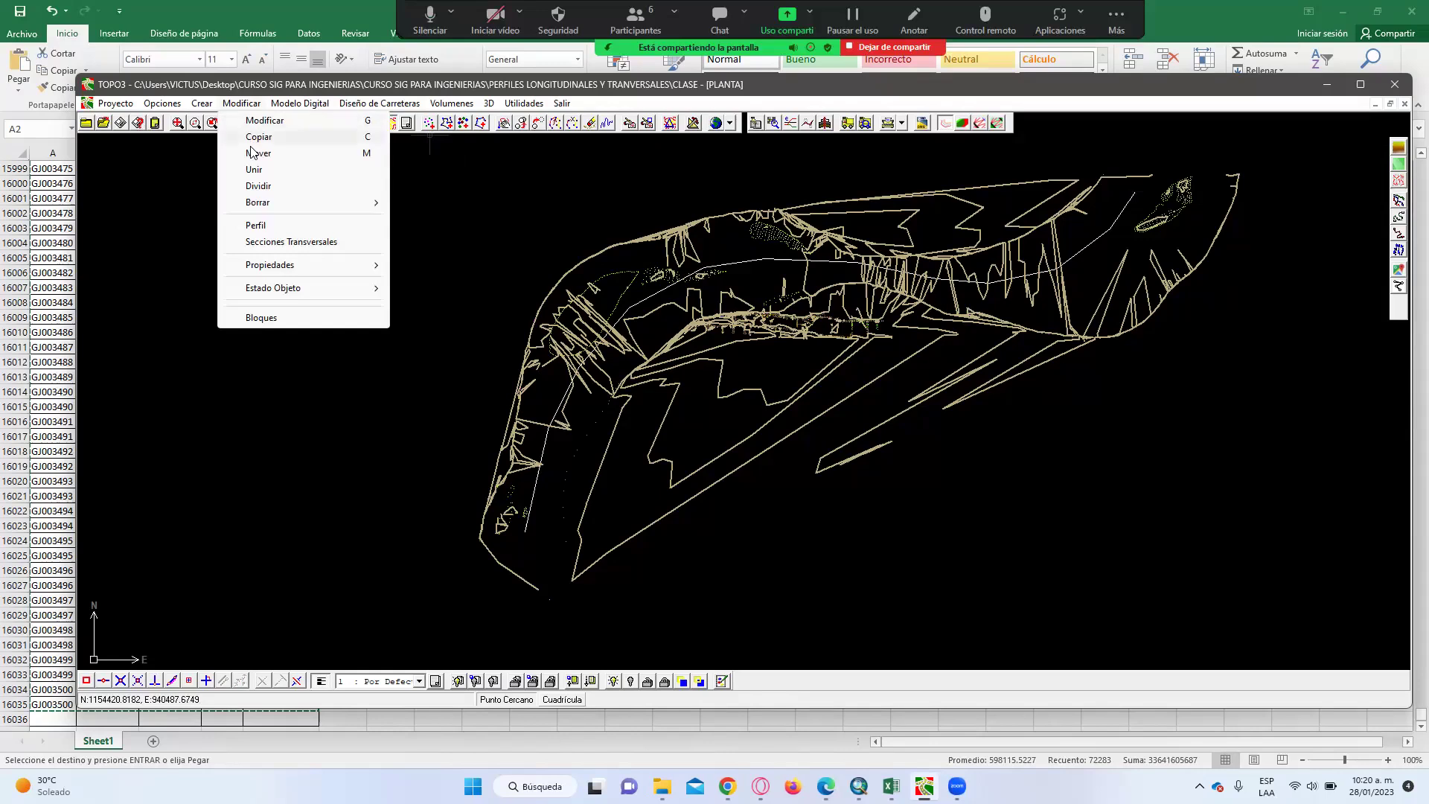
{"action": "left_click", "coordinate": [255, 225]}
{"action": "left_click", "coordinate": [648, 299]}
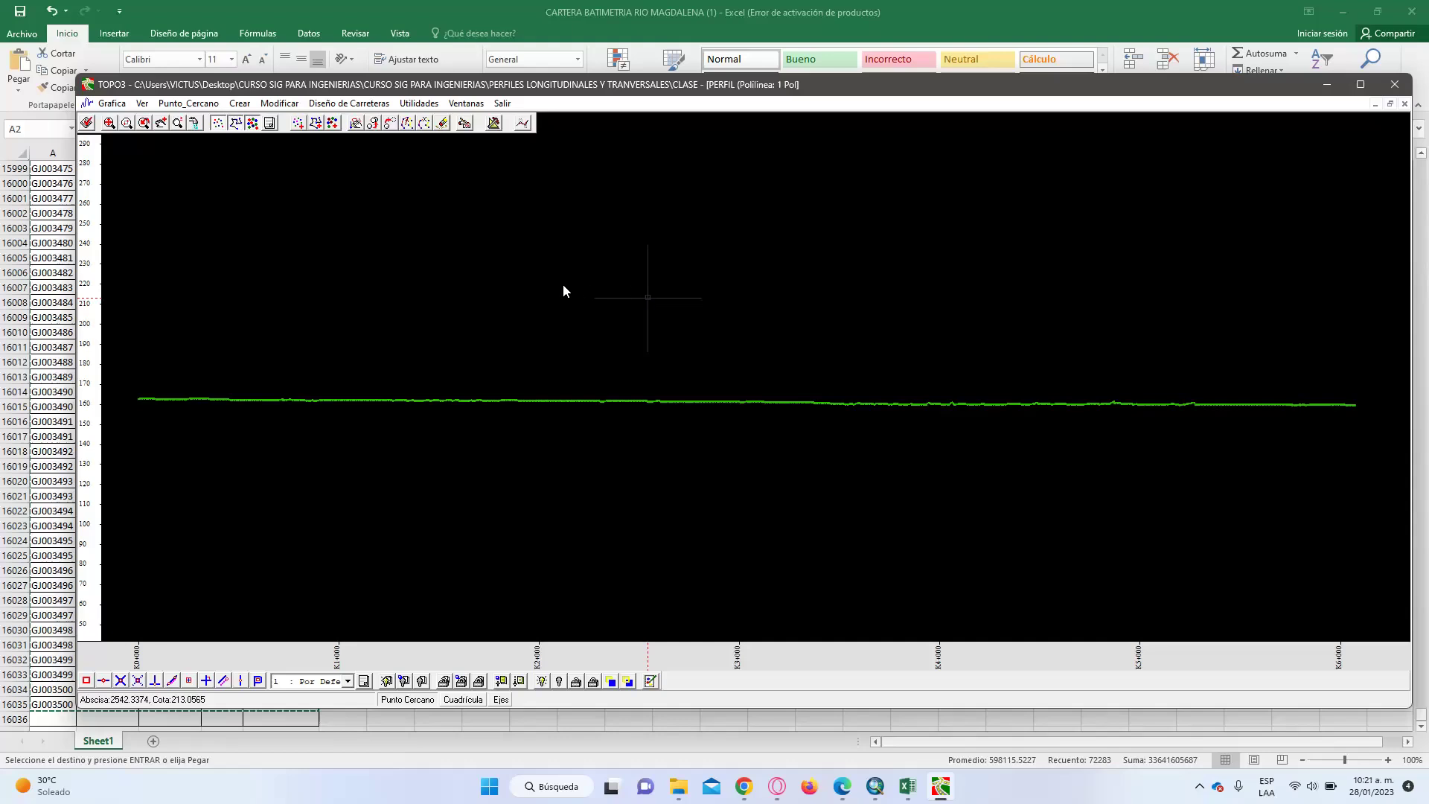
{"action": "left_click", "coordinate": [1392, 85]}
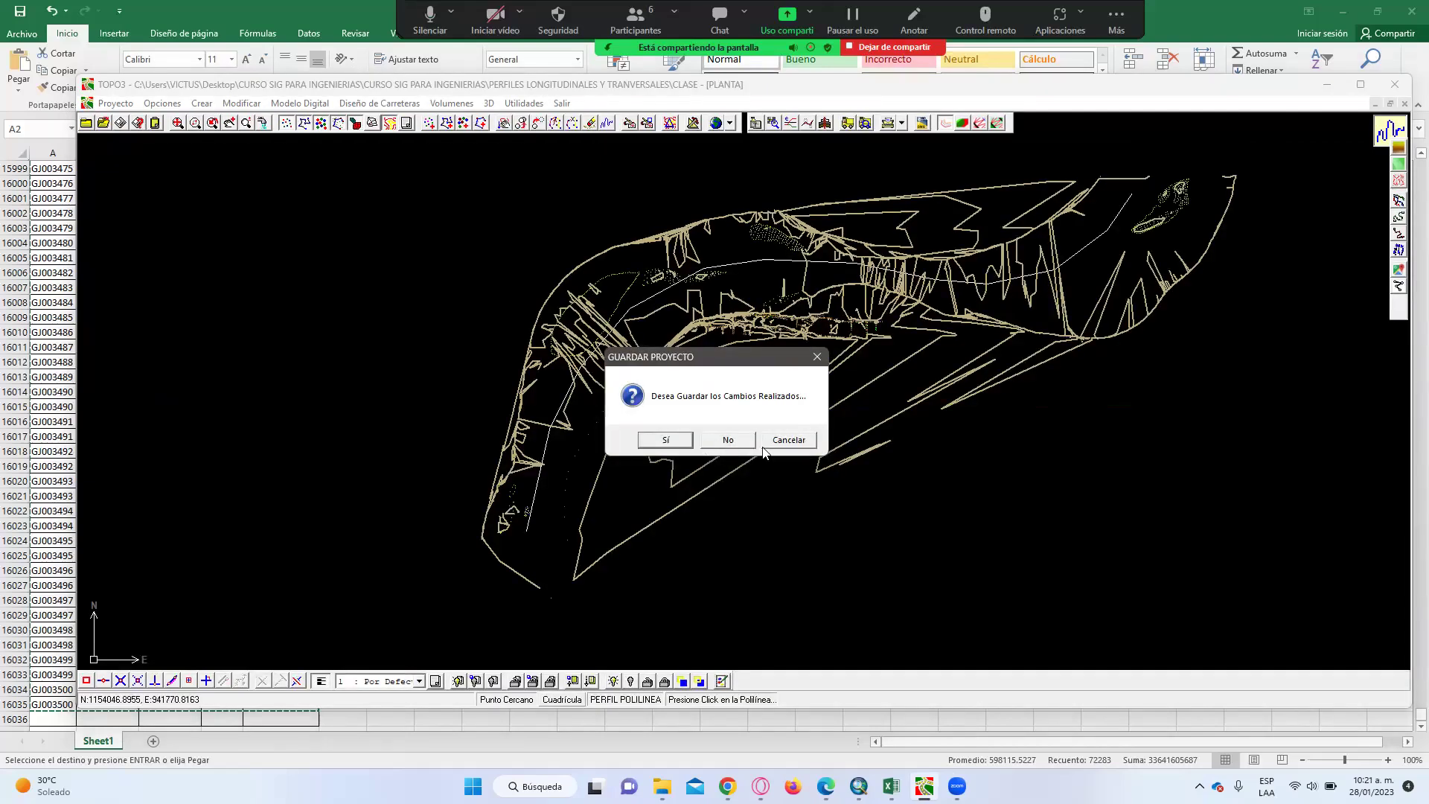
{"action": "left_click", "coordinate": [666, 439]}
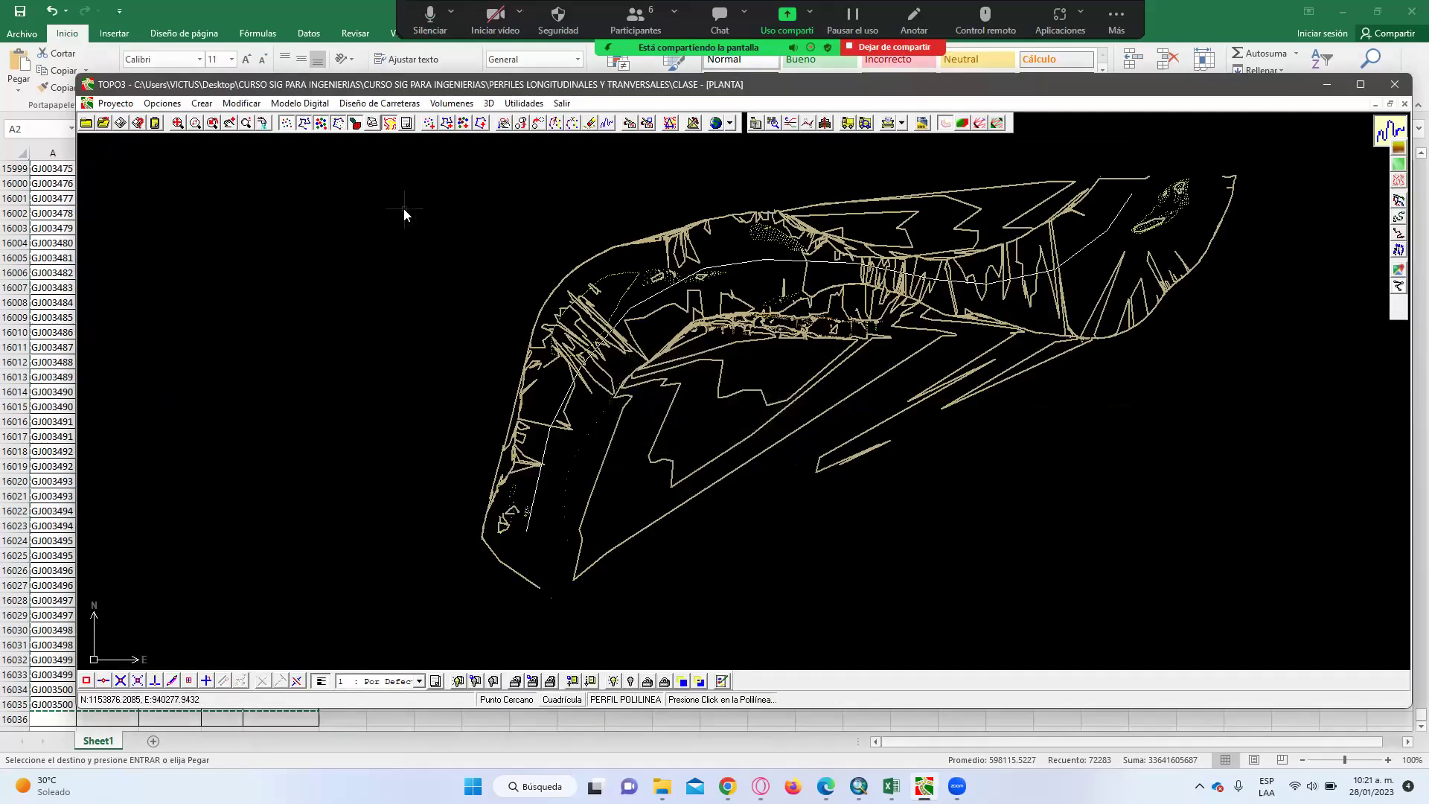
- Generate the cross sections of the river polyline and view the section at K1+210
{"action": "left_click", "coordinate": [251, 105]}
{"action": "left_click", "coordinate": [289, 242]}
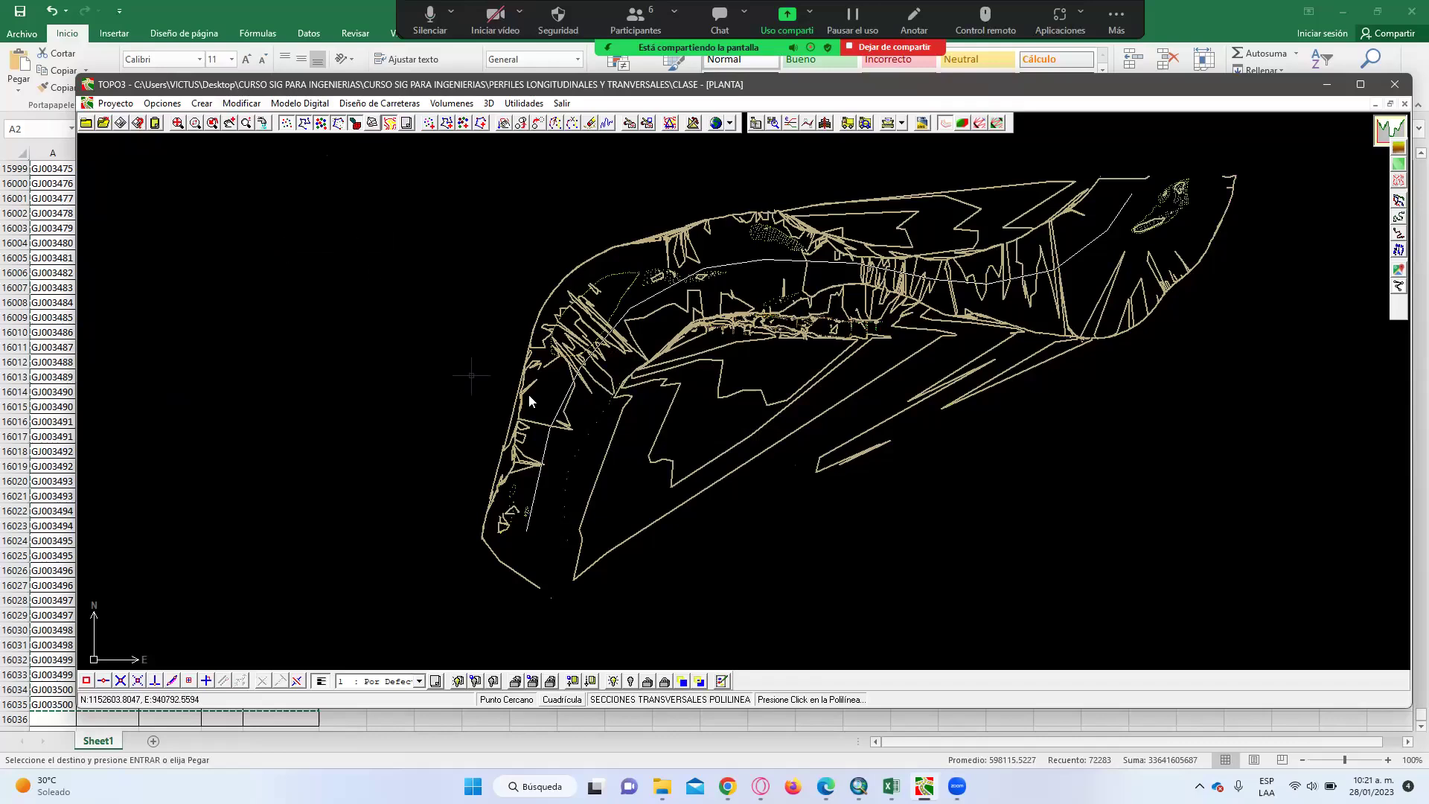
{"action": "left_click", "coordinate": [557, 408]}
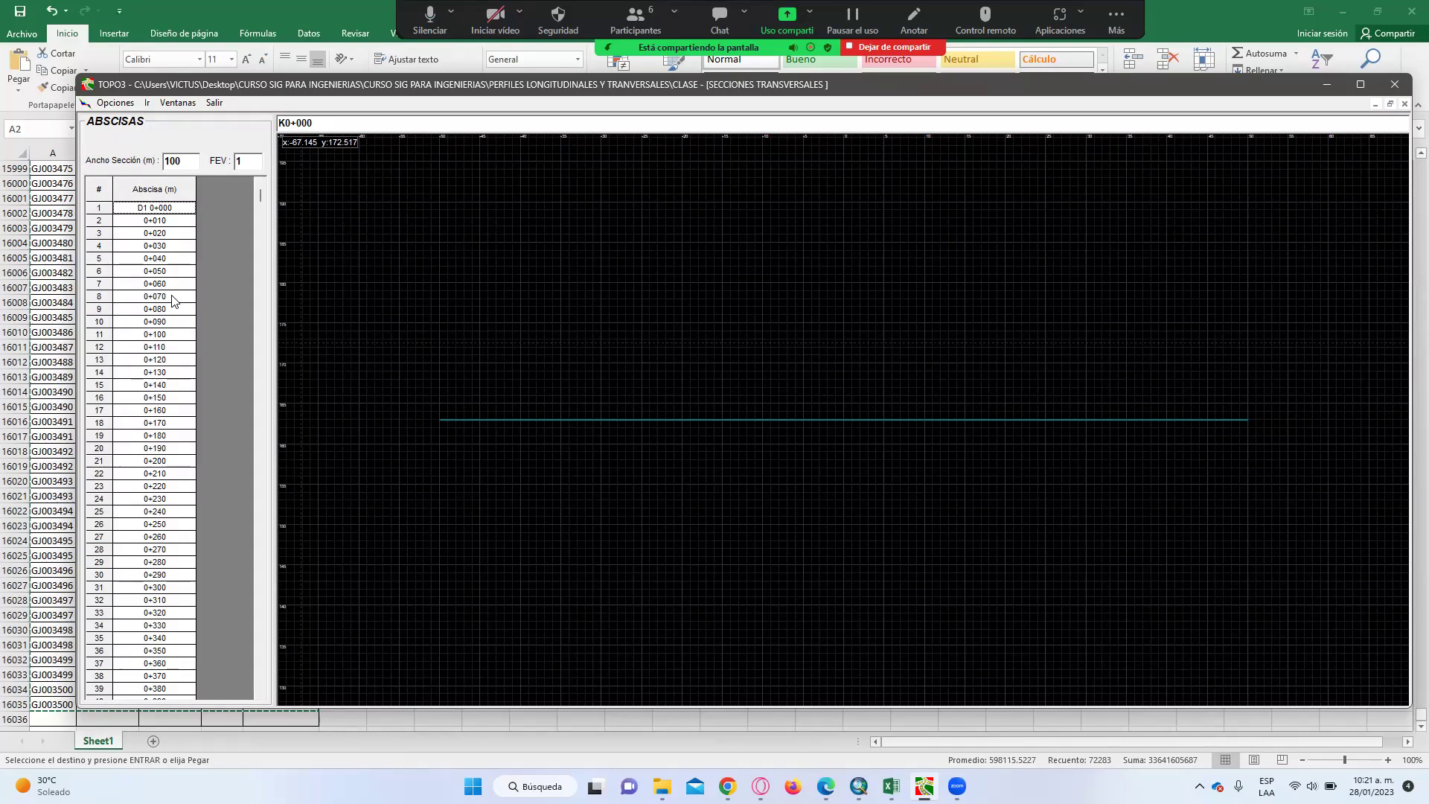
{"action": "scroll", "coordinate": [260, 198], "scroll_direction": "down", "scroll_amount": 16}
{"action": "scroll", "coordinate": [265, 283], "scroll_direction": "down", "scroll_amount": 20}
{"action": "left_click", "coordinate": [157, 286]}
- Export the cross sections to AutoCAD with main axes every 1 m in stations and elevations, using automatic section distribution
{"action": "left_click", "coordinate": [116, 103]}
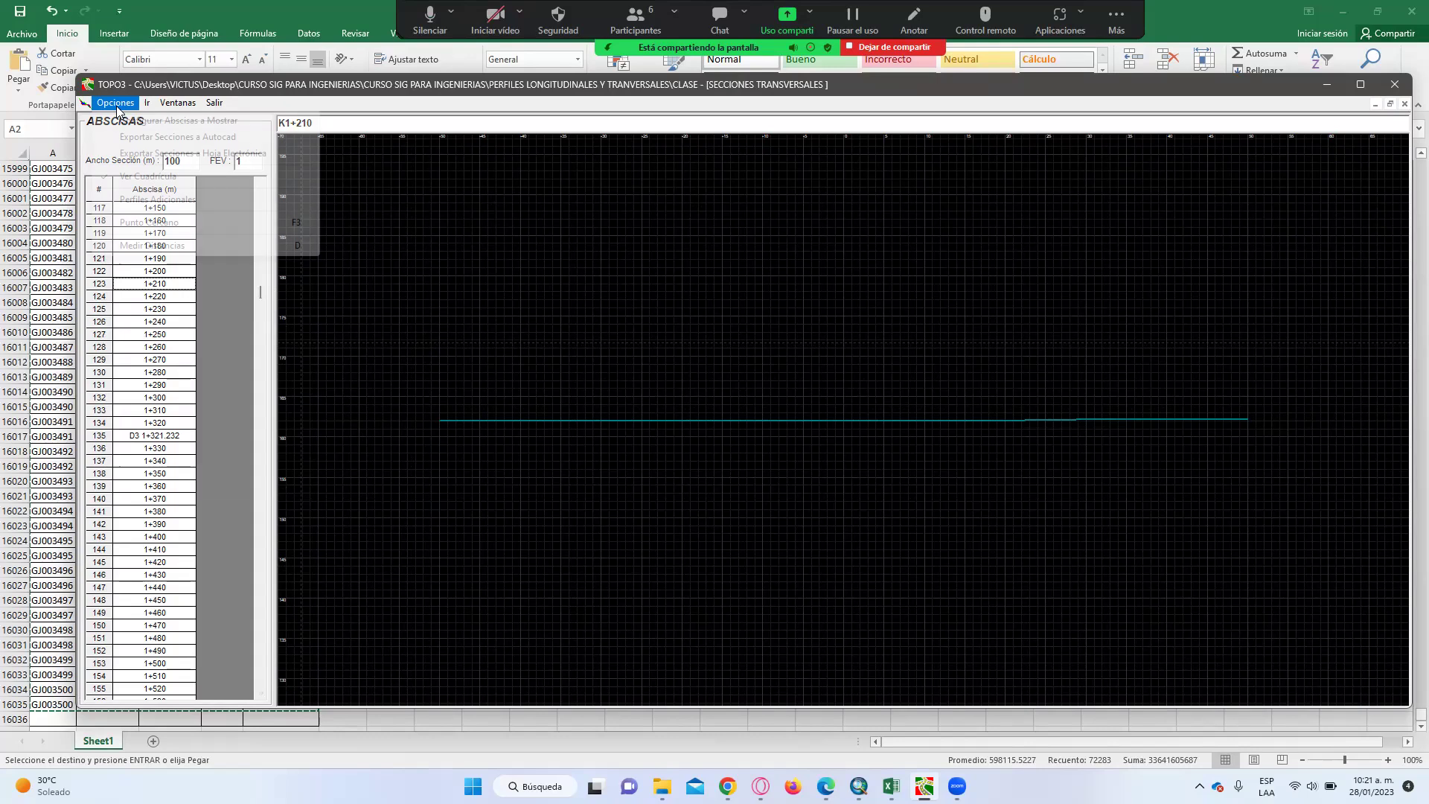
{"action": "left_click", "coordinate": [168, 138]}
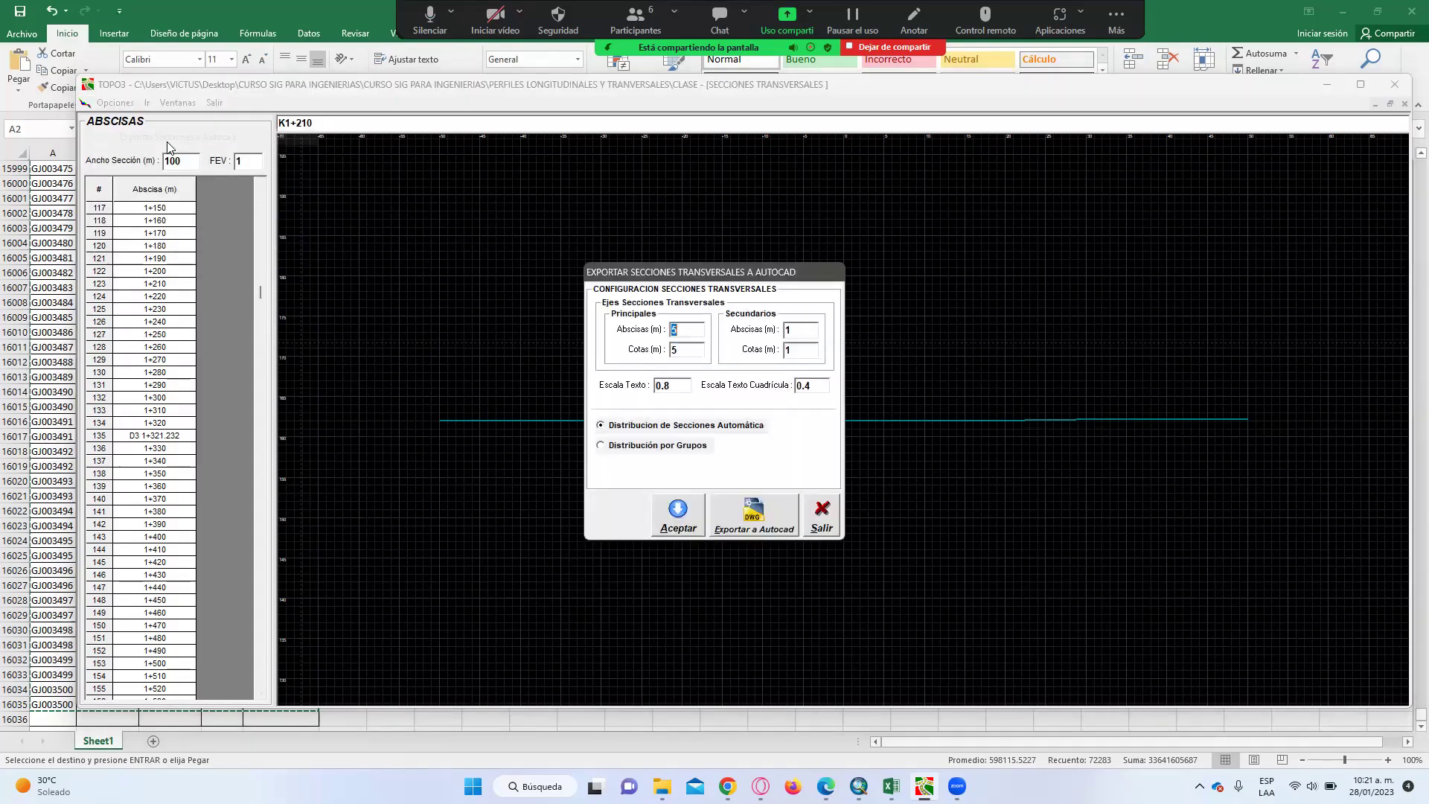
{"action": "type", "text": "1"}
{"action": "left_click", "coordinate": [677, 352]}
{"action": "double_click", "coordinate": [697, 352]}
{"action": "type", "text": "1"}
{"action": "left_click", "coordinate": [744, 517]}
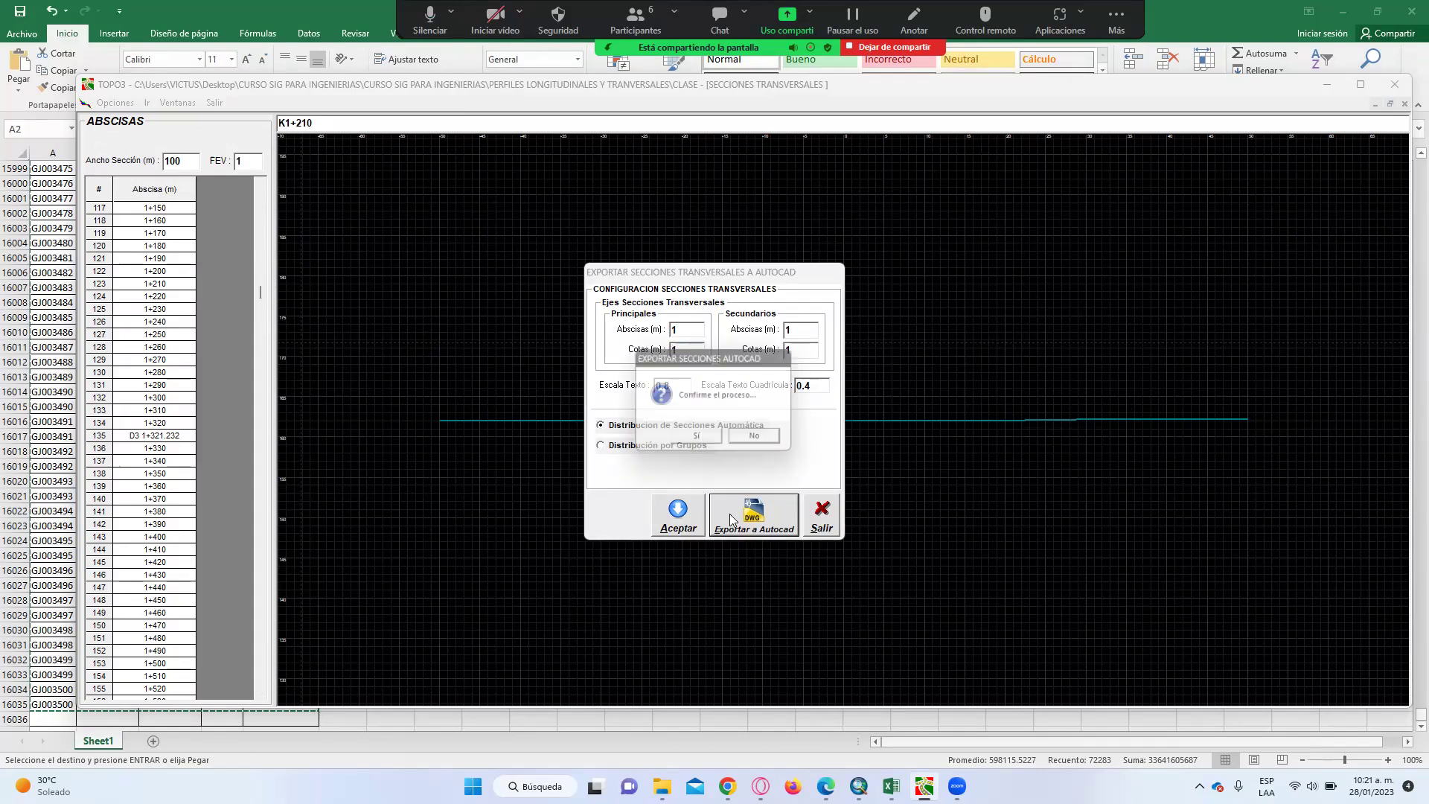
{"action": "left_click", "coordinate": [696, 439]}
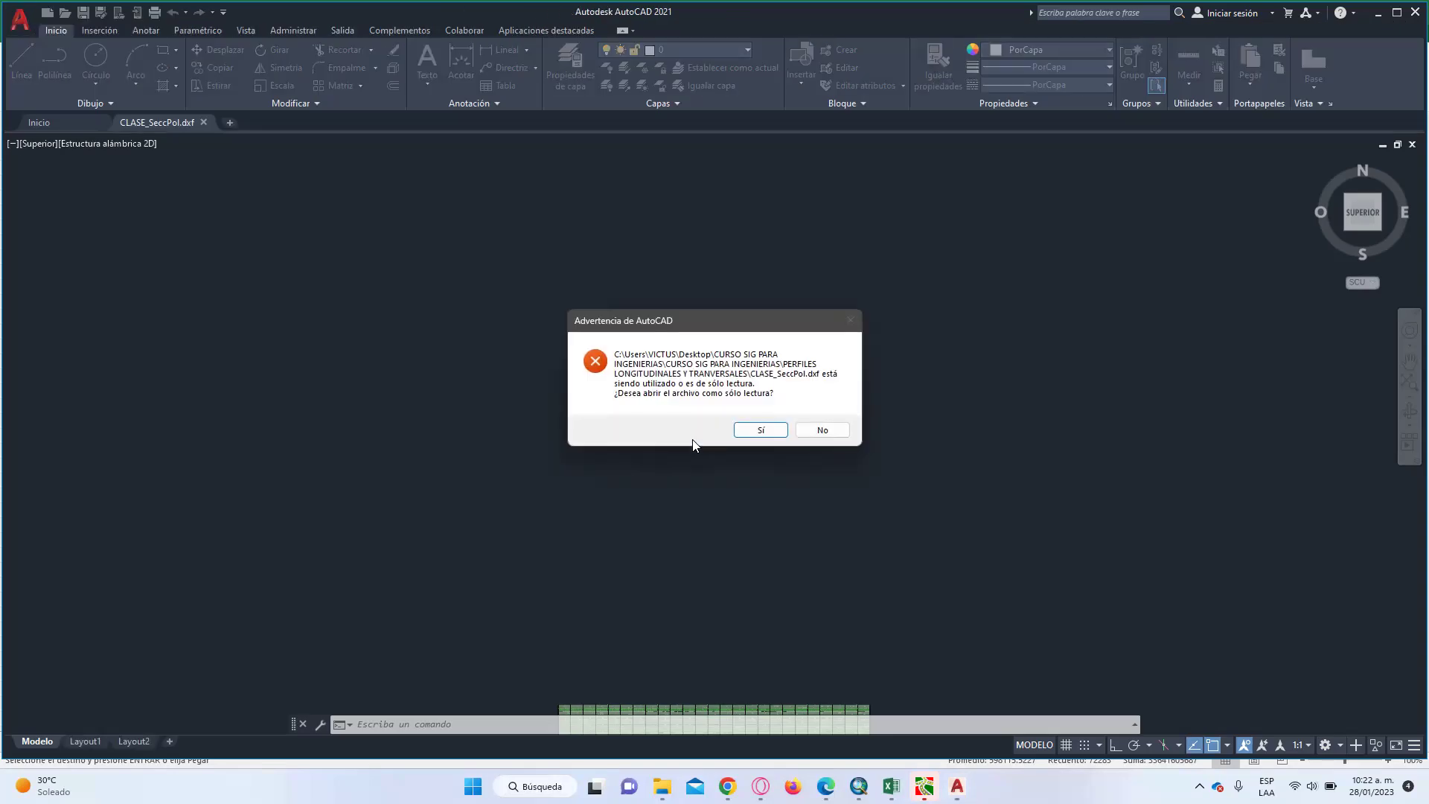
- Open the exported CLASE_SeccPol.dxf as read-only in AutoCAD and inspect the grid of cross sections
{"action": "left_click", "coordinate": [740, 429]}
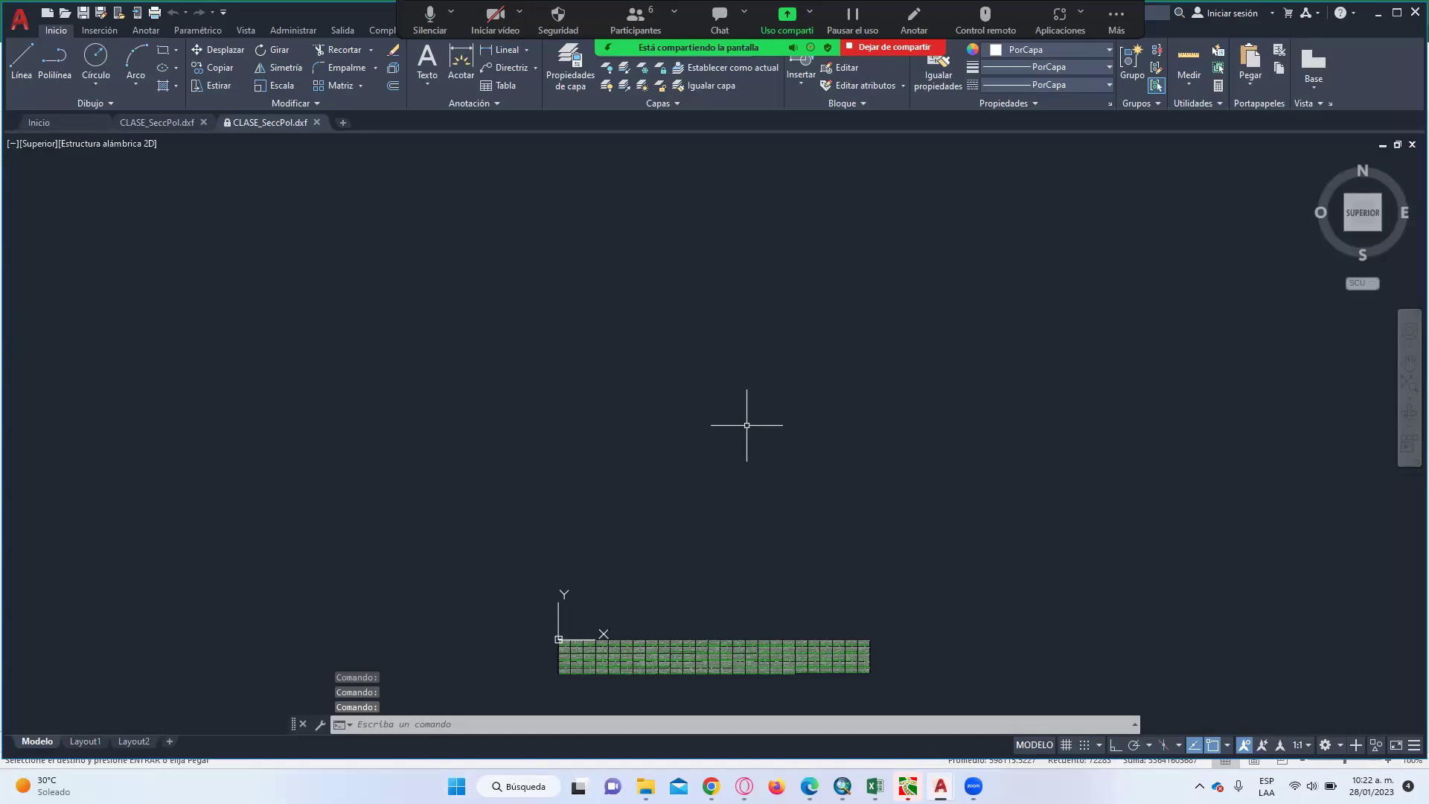
{"action": "scroll", "coordinate": [625, 655], "scroll_direction": "up", "scroll_amount": 10}
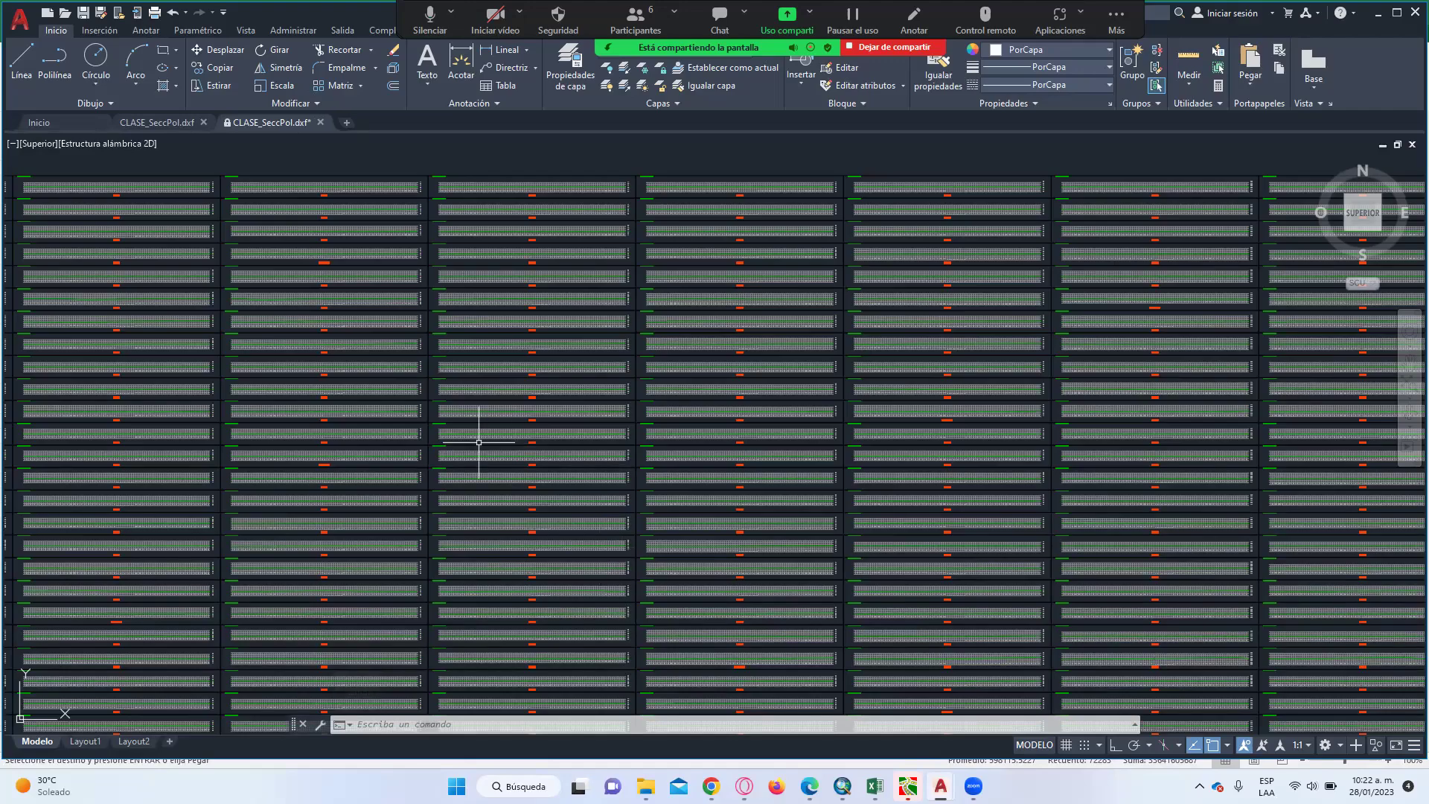
{"action": "scroll", "coordinate": [207, 443], "scroll_direction": "down", "scroll_amount": 2}
{"action": "scroll", "coordinate": [950, 414], "scroll_direction": "up", "scroll_amount": 4}
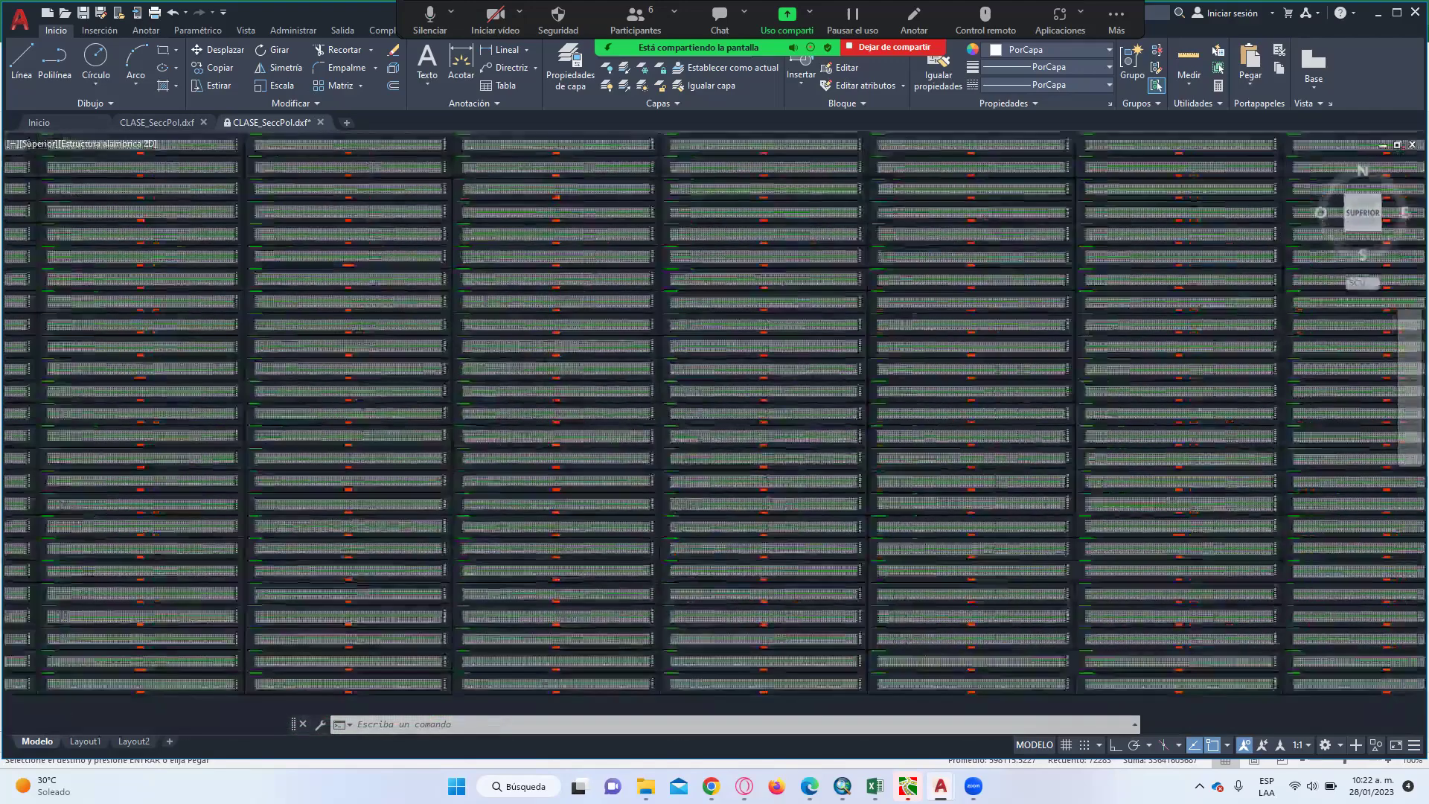
{"action": "left_click_drag", "start_coordinate": [855, 325], "coordinate": [549, 383]}
{"action": "left_click_drag", "start_coordinate": [683, 376], "coordinate": [578, 297]}
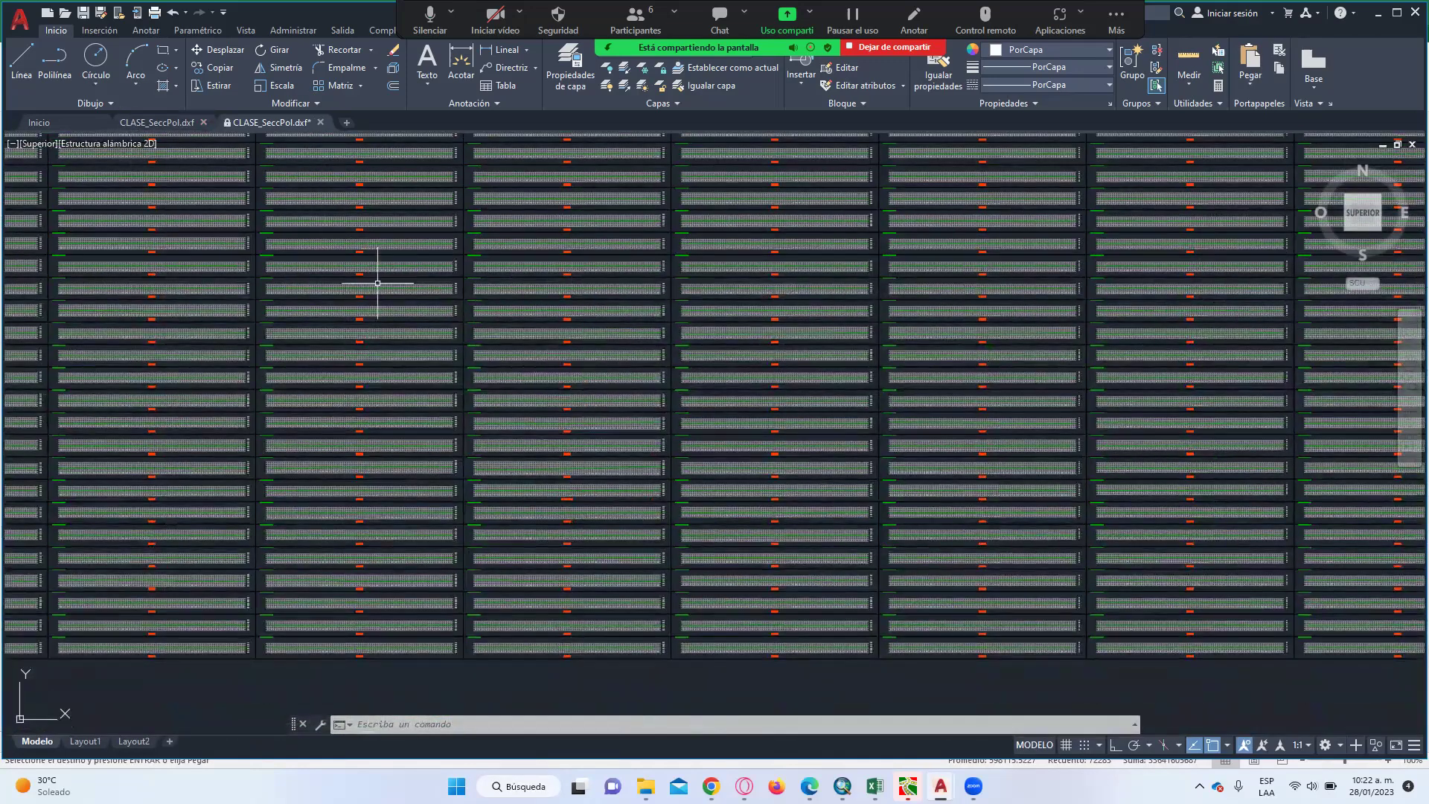
- Close AutoCAD without saving CLASE_SeccPol.dxf, and exit Topo3
{"action": "left_click", "coordinate": [1416, 13]}
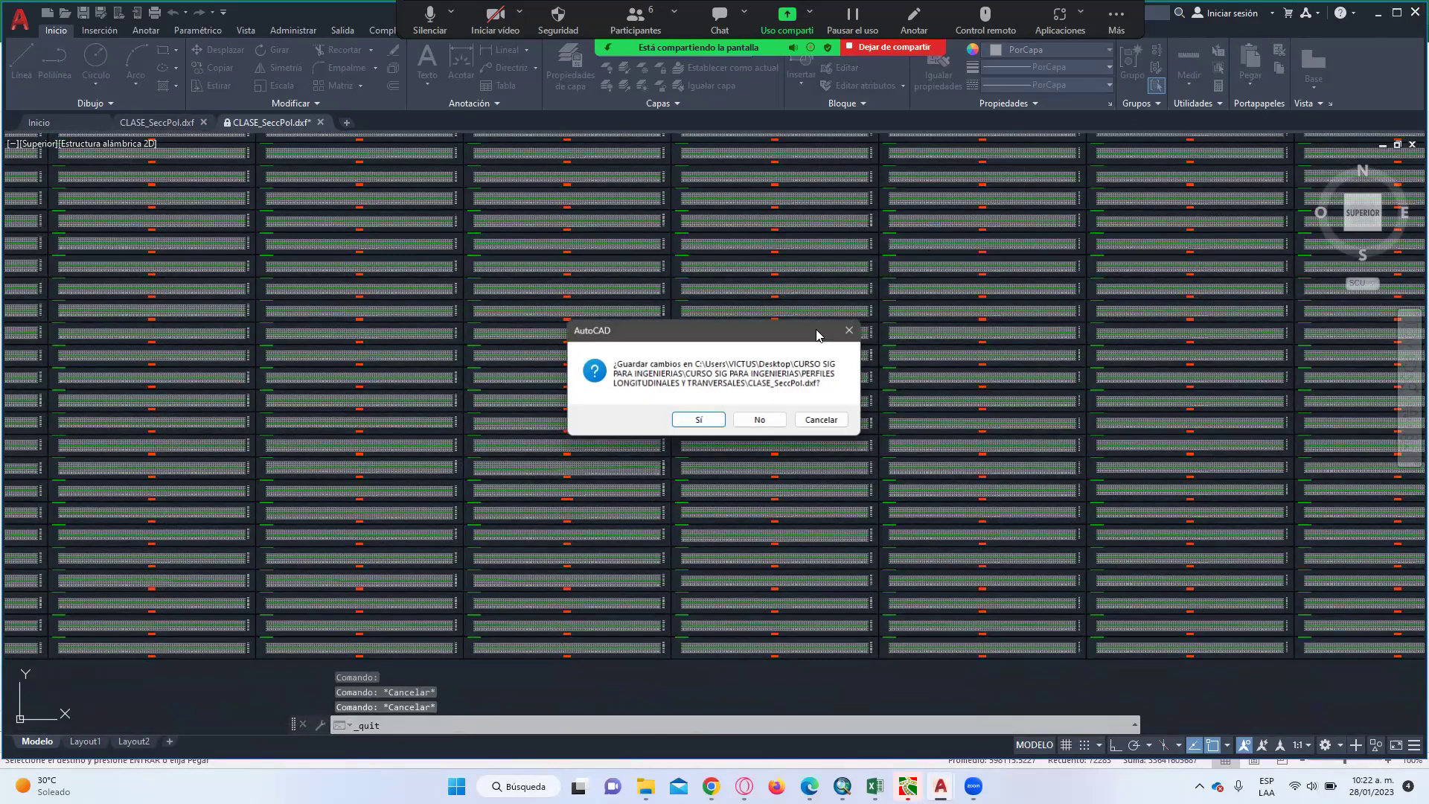
{"action": "left_click", "coordinate": [778, 419]}
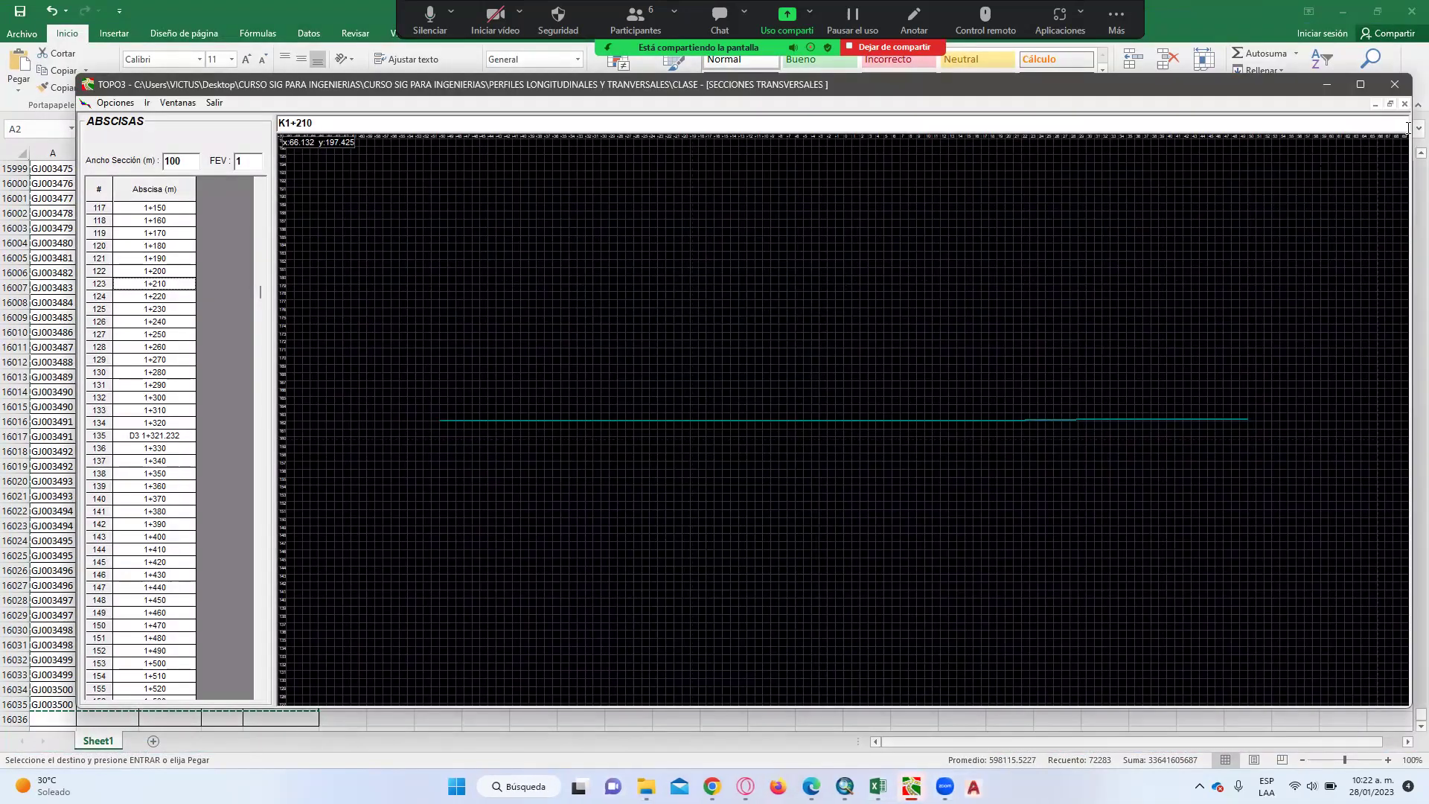
{"action": "left_click", "coordinate": [1396, 87]}
{"action": "left_click", "coordinate": [1396, 87]}
{"action": "left_click", "coordinate": [730, 465]}
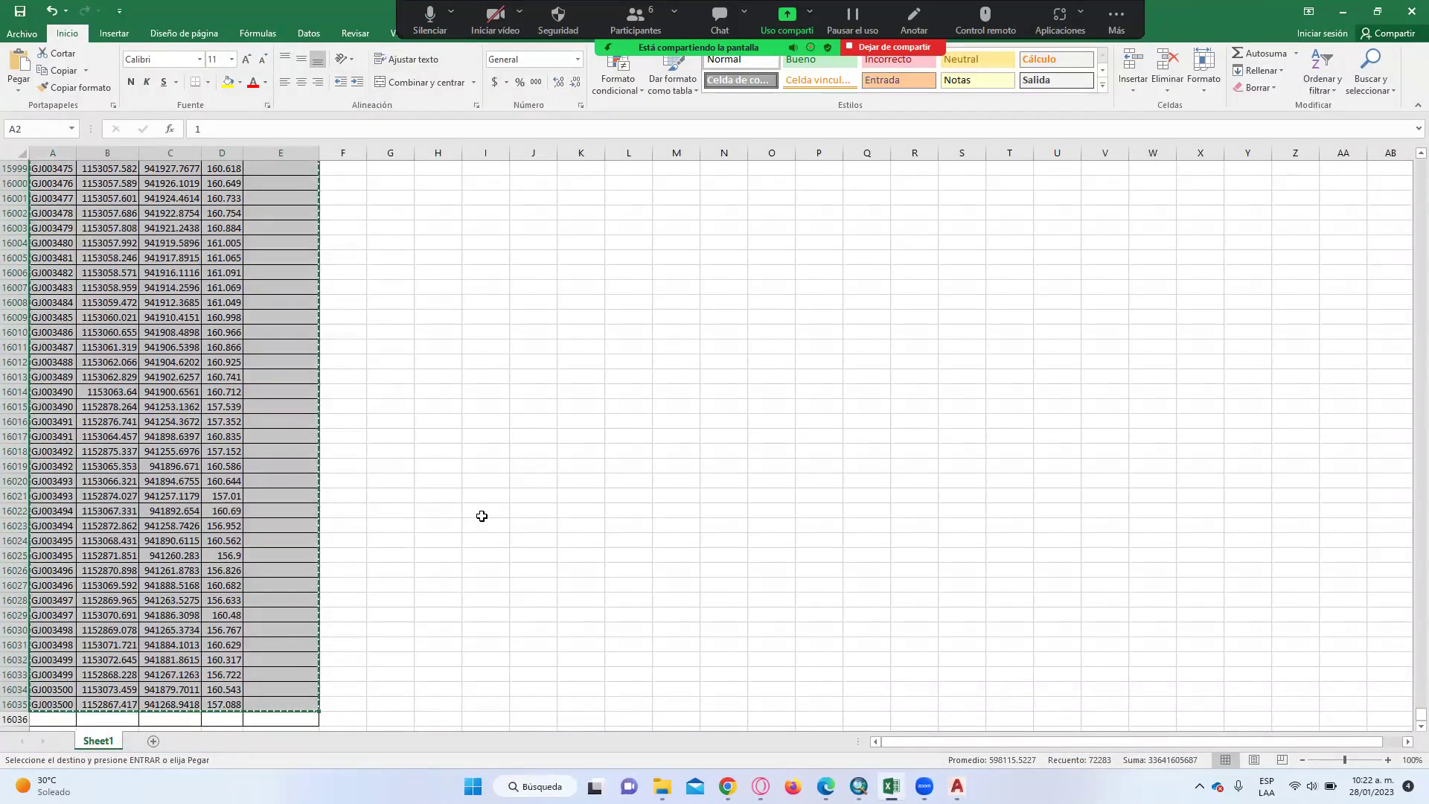
- Open the SECCIONES PDF from the desktop folder INFORMACION DE PERFILES LONGITUDINALES Y TRANSVERSALES
{"action": "left_click", "coordinate": [662, 787]}
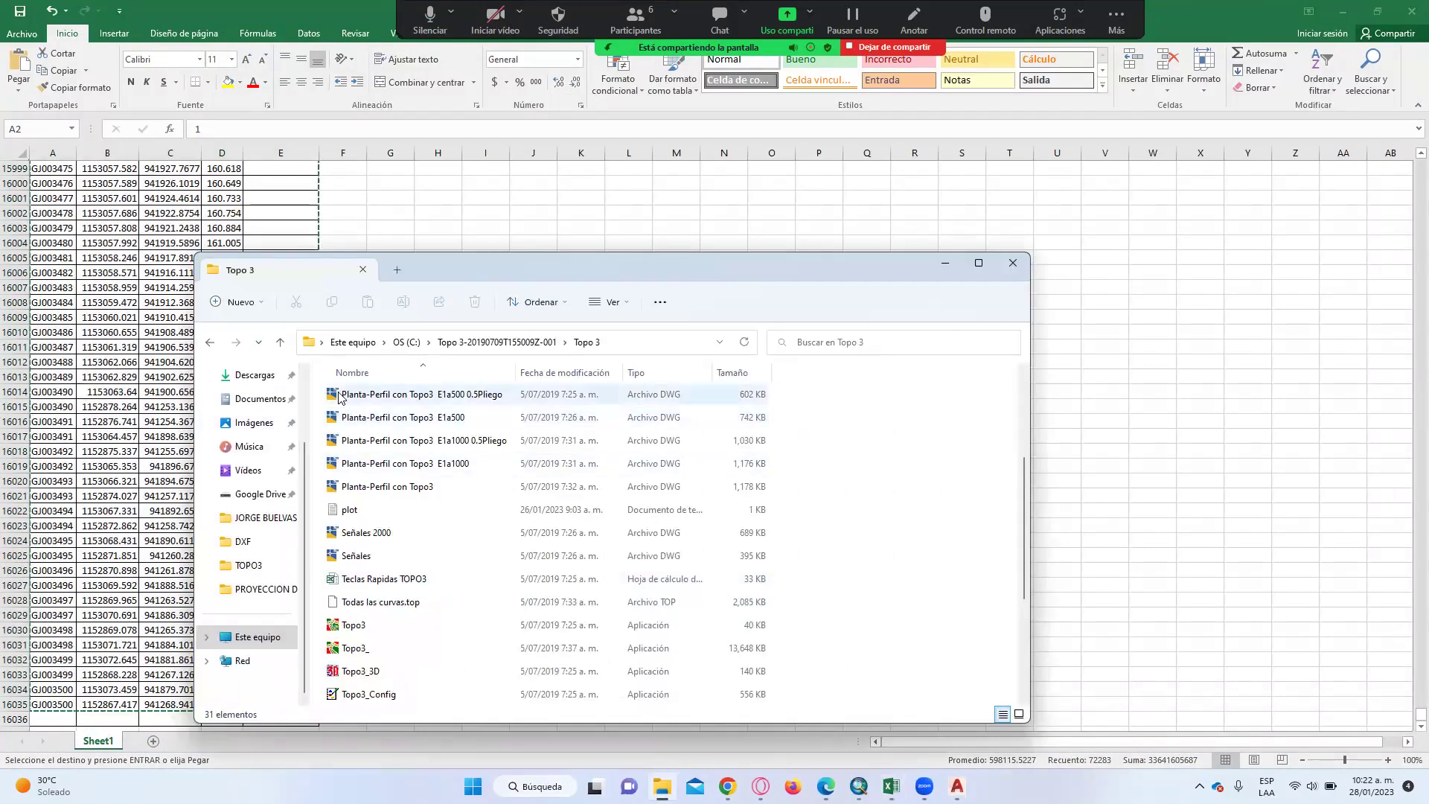
{"action": "scroll", "coordinate": [260, 416], "scroll_direction": "up", "scroll_amount": 2}
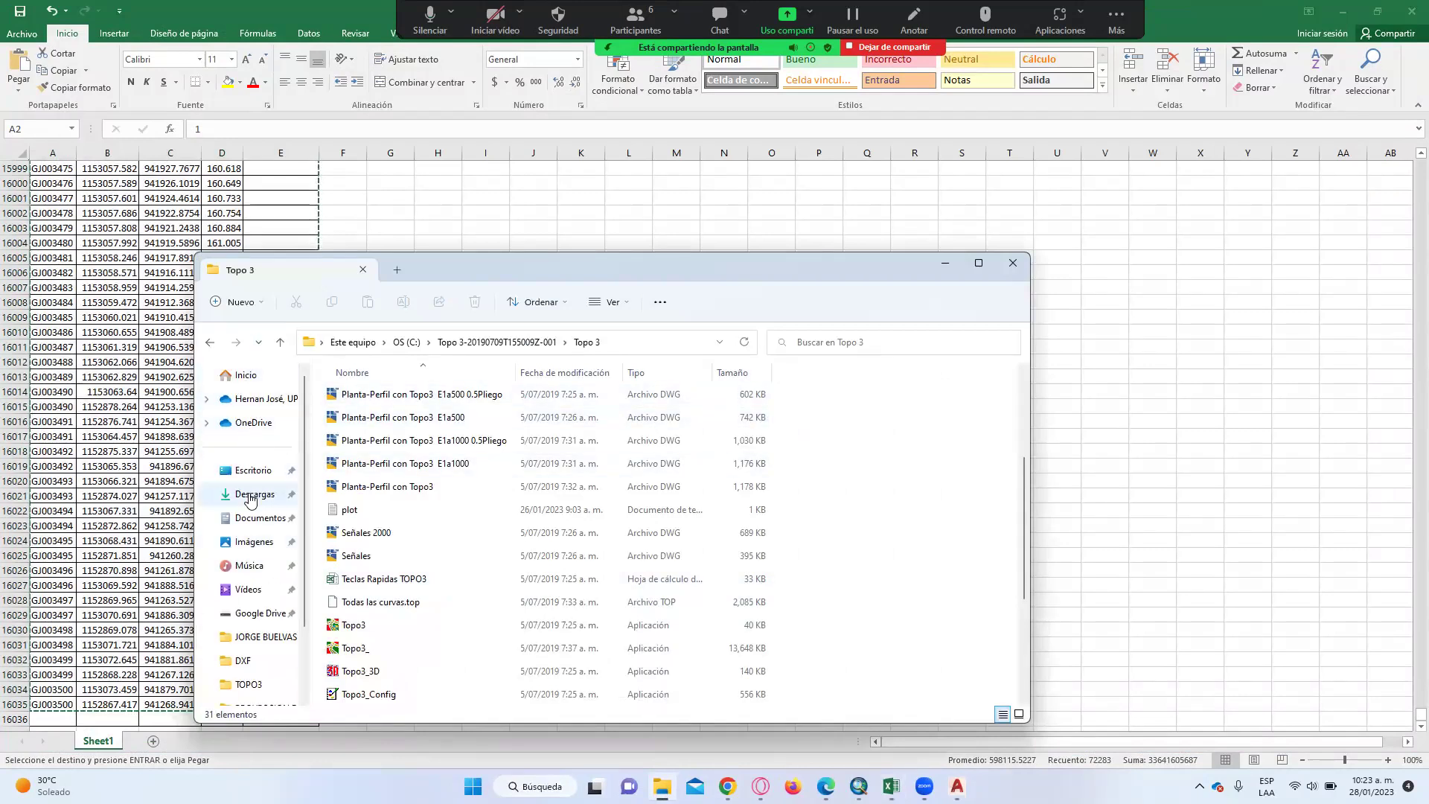
{"action": "left_click", "coordinate": [253, 470]}
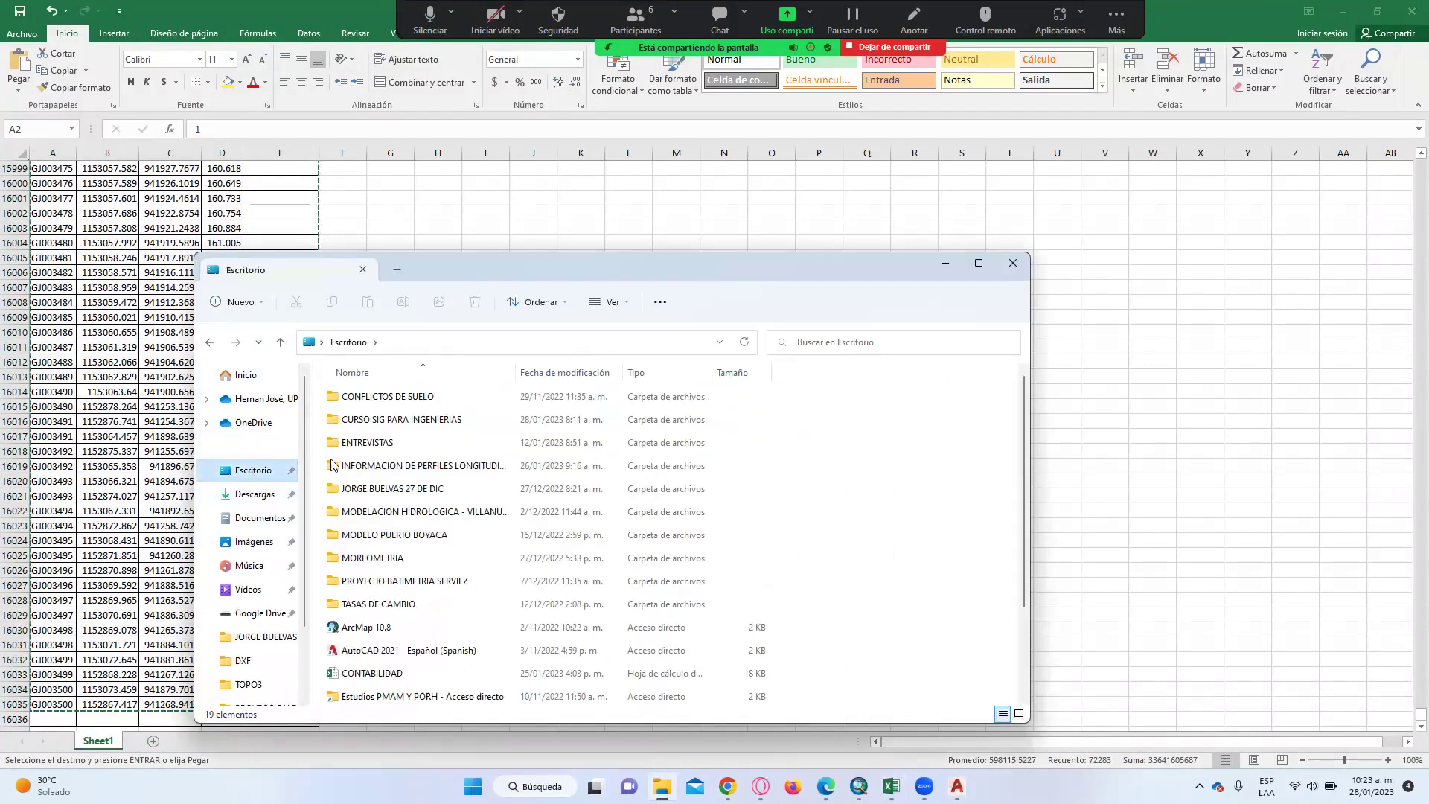
{"action": "double_click", "coordinate": [451, 469]}
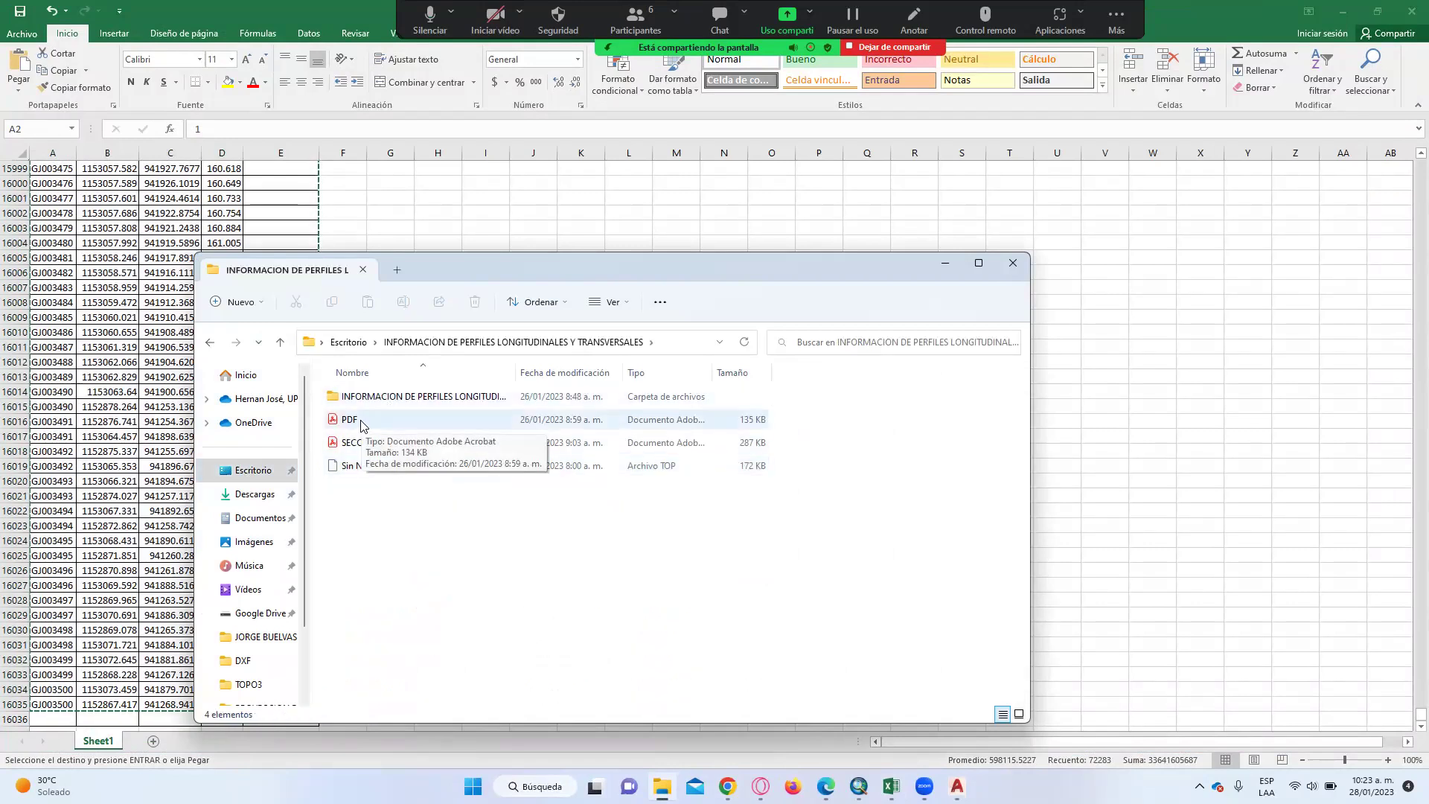
{"action": "left_click", "coordinate": [365, 443]}
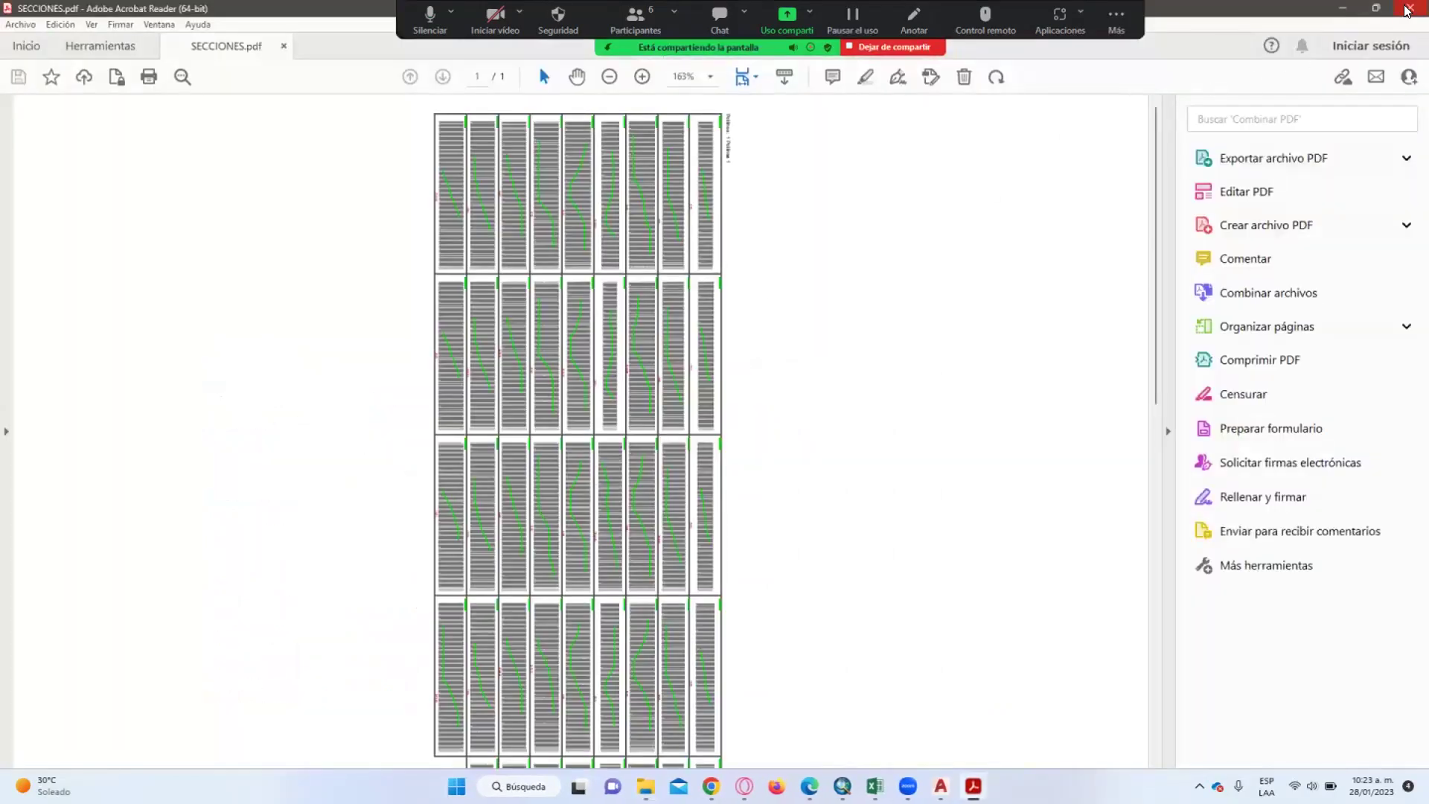
- Close the sections document, open PDF.pdf from the same folder, and look over the longitudinal profile
{"action": "left_click", "coordinate": [1406, 10]}
{"action": "left_click", "coordinate": [356, 420]}
{"action": "double_click", "coordinate": [356, 420]}
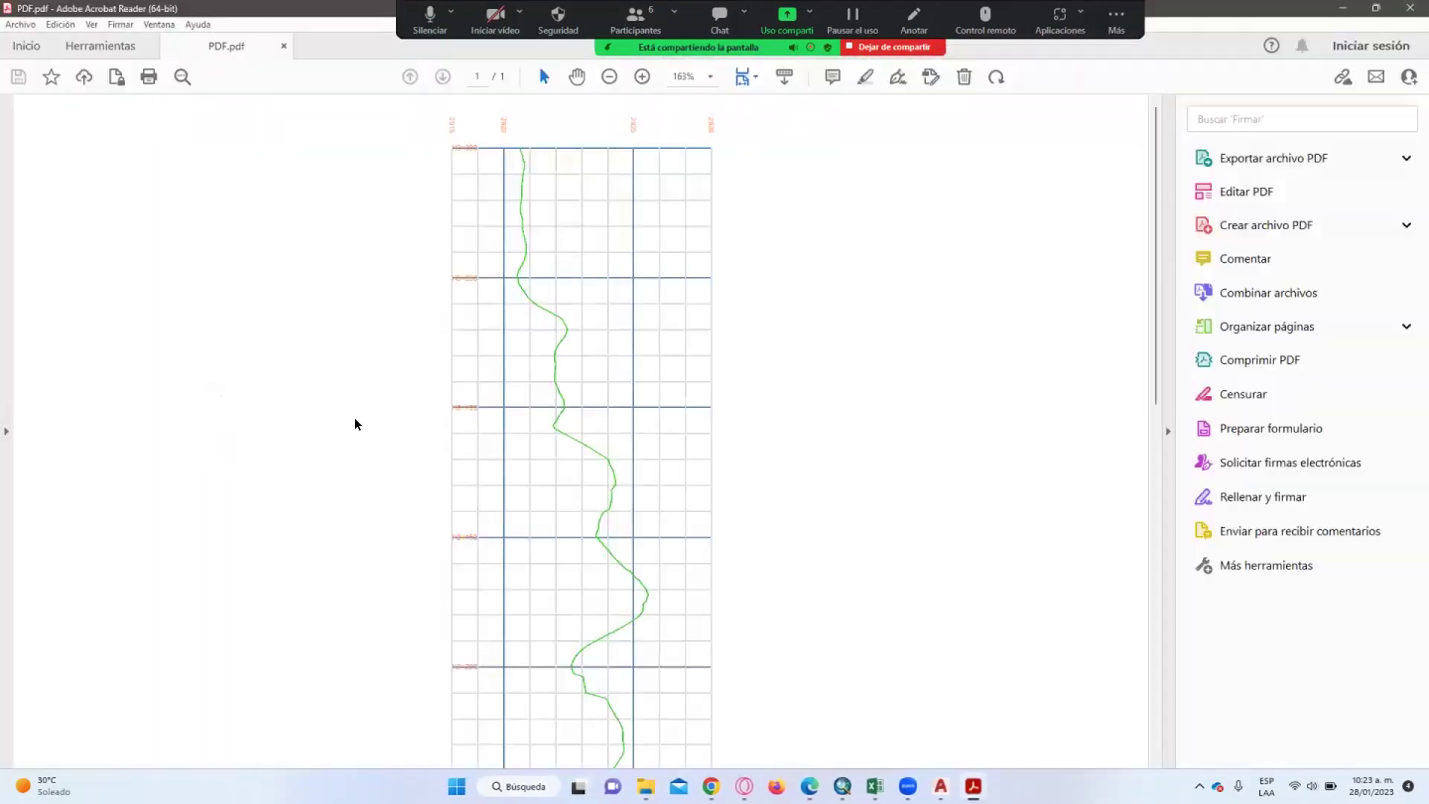
{"action": "scroll", "coordinate": [436, 413], "scroll_direction": "down", "scroll_amount": 8}
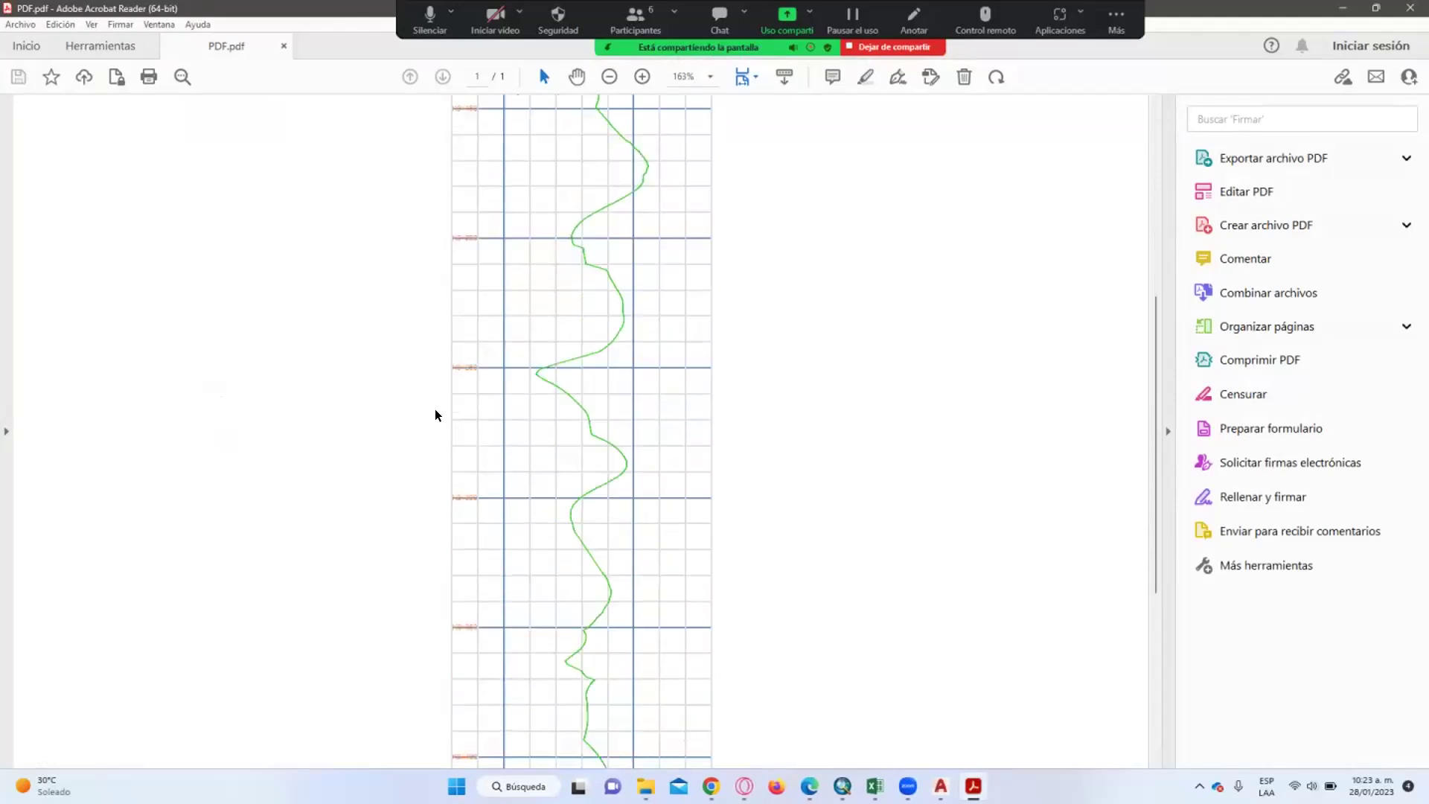
{"action": "scroll", "coordinate": [437, 414], "scroll_direction": "up", "scroll_amount": 7}
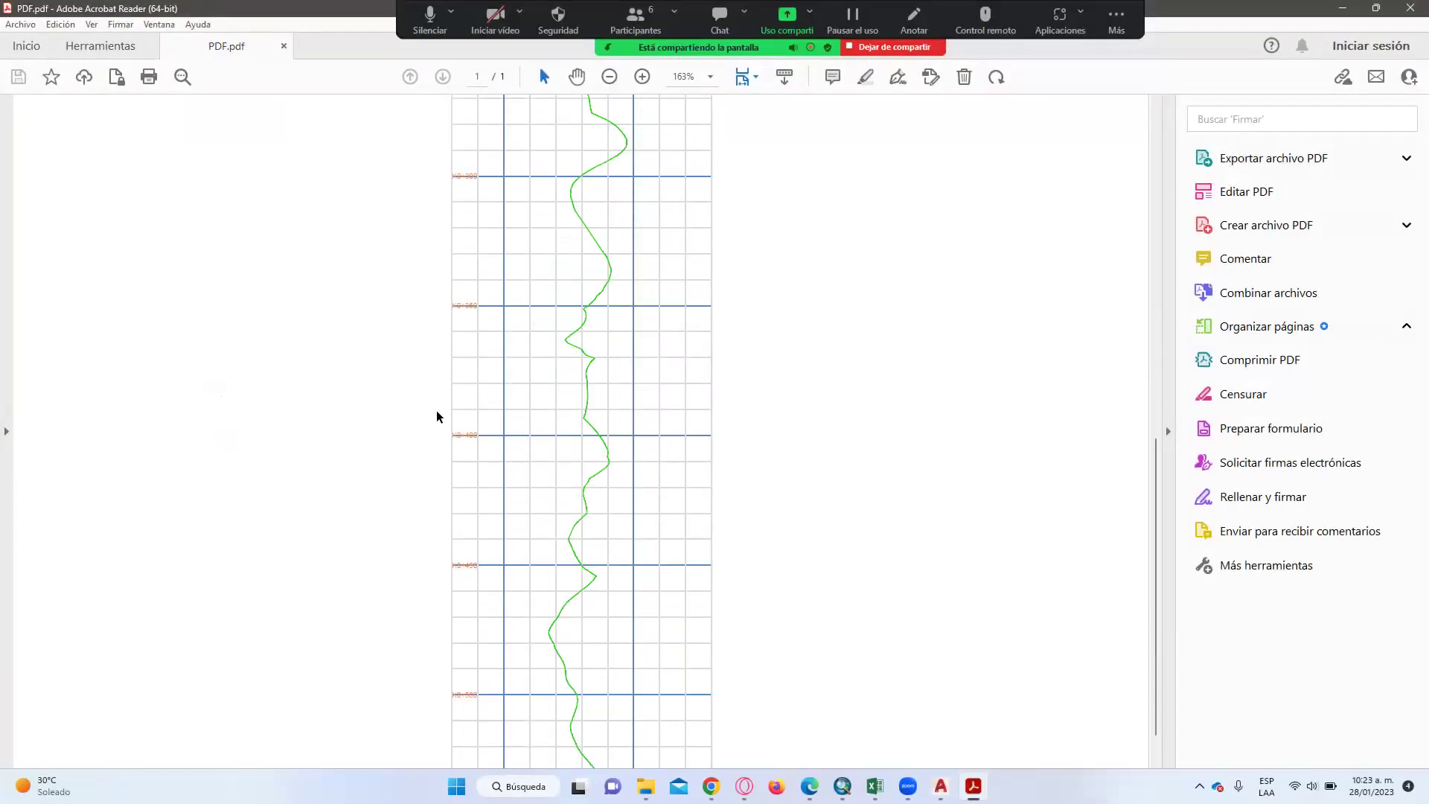
- Rotate the PDF view counterclockwise to examine the longitudinal profile horizontally, and close the PDF reader
{"action": "left_click", "coordinate": [91, 24]}
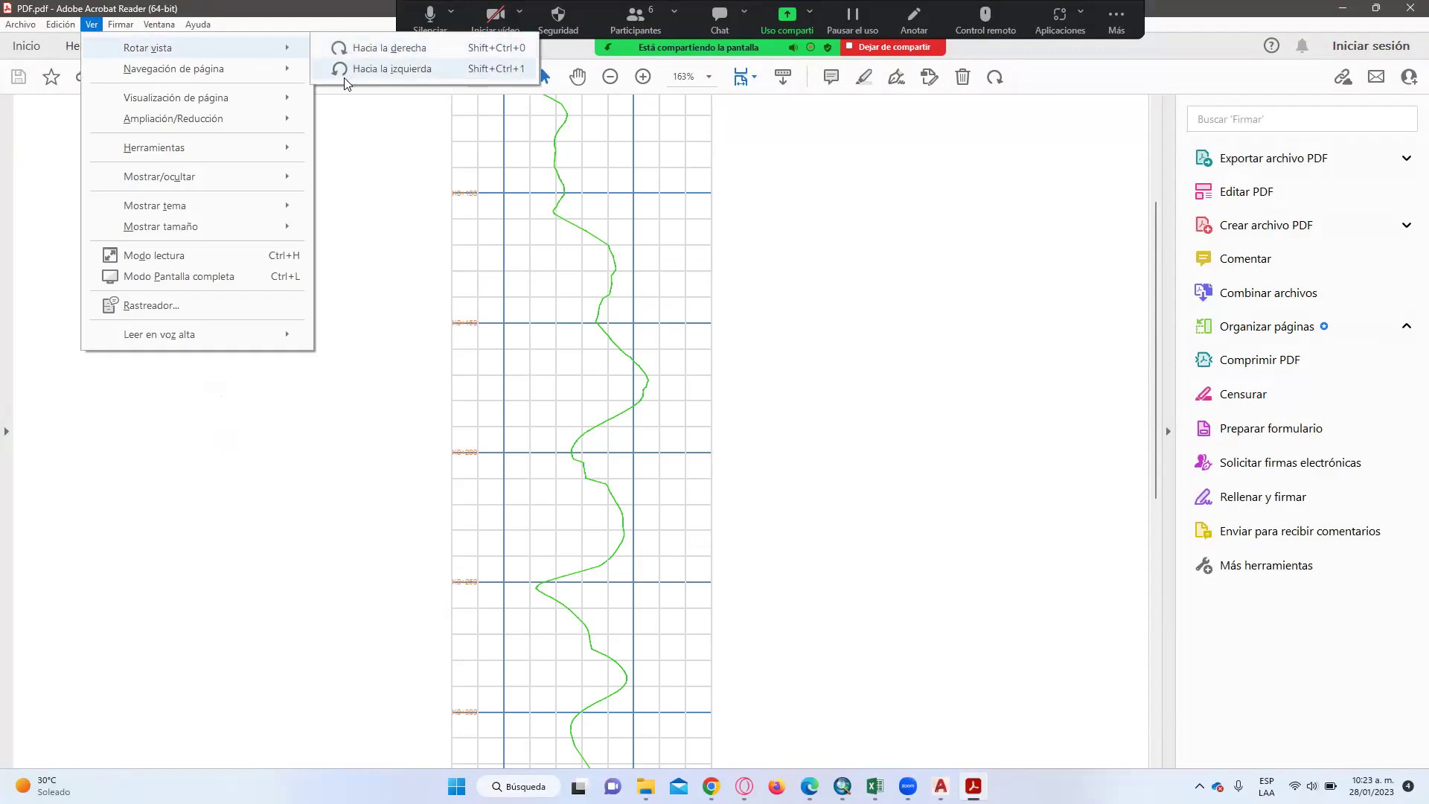
{"action": "left_click", "coordinate": [387, 68]}
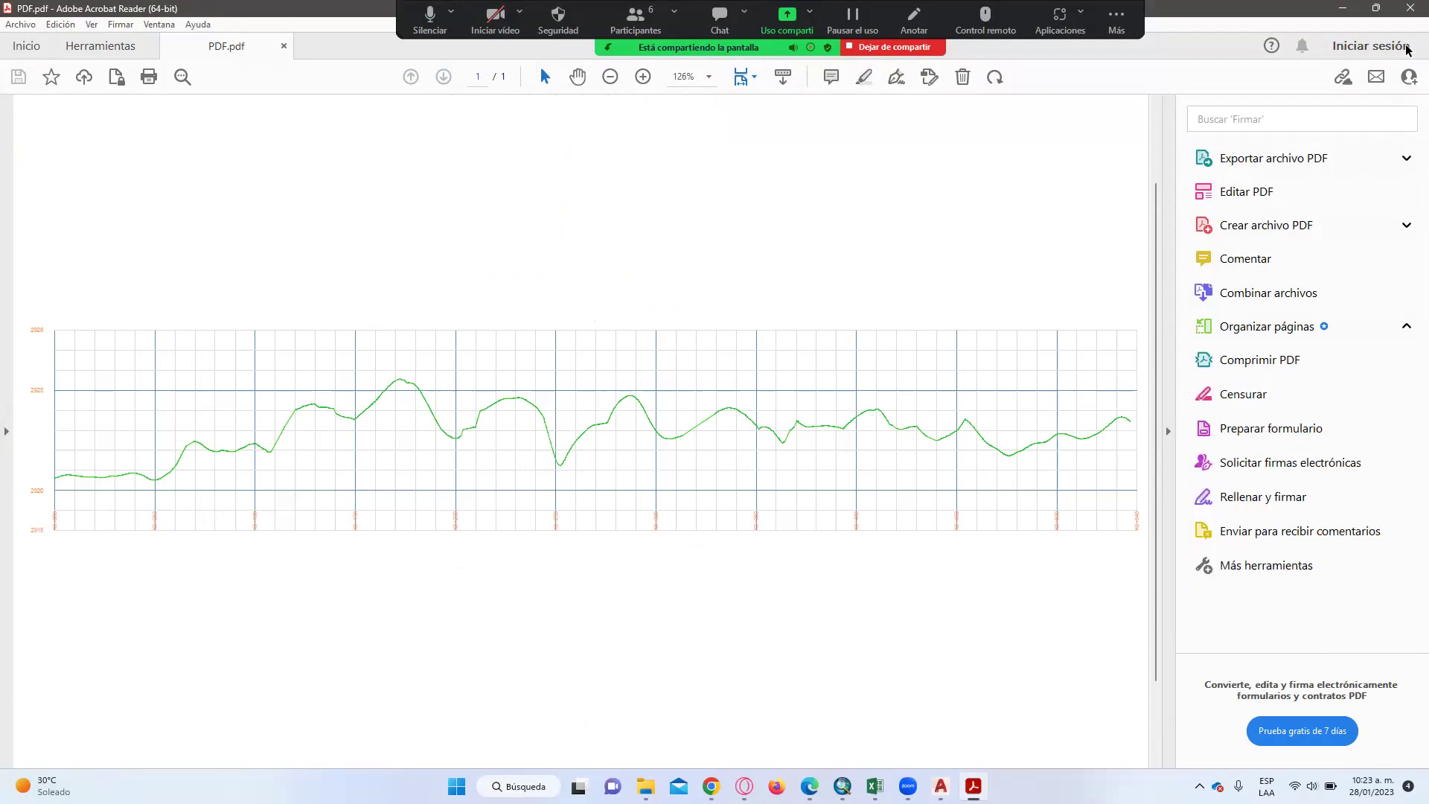
{"action": "left_click", "coordinate": [1410, 8]}
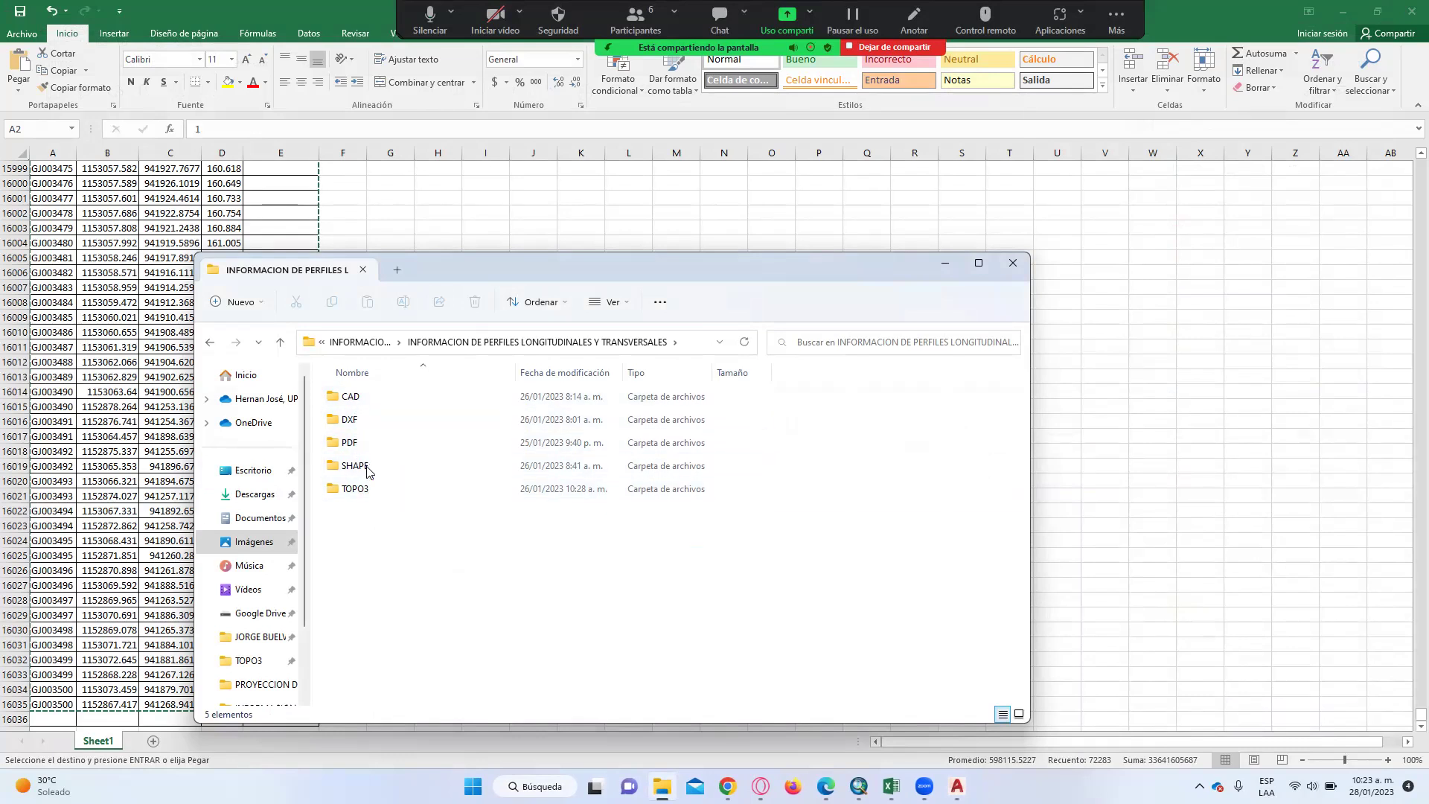
- Browse to the desktop folder and open the PUNTOS_DE_COORDENADAS workbook
{"action": "left_click", "coordinate": [372, 342]}
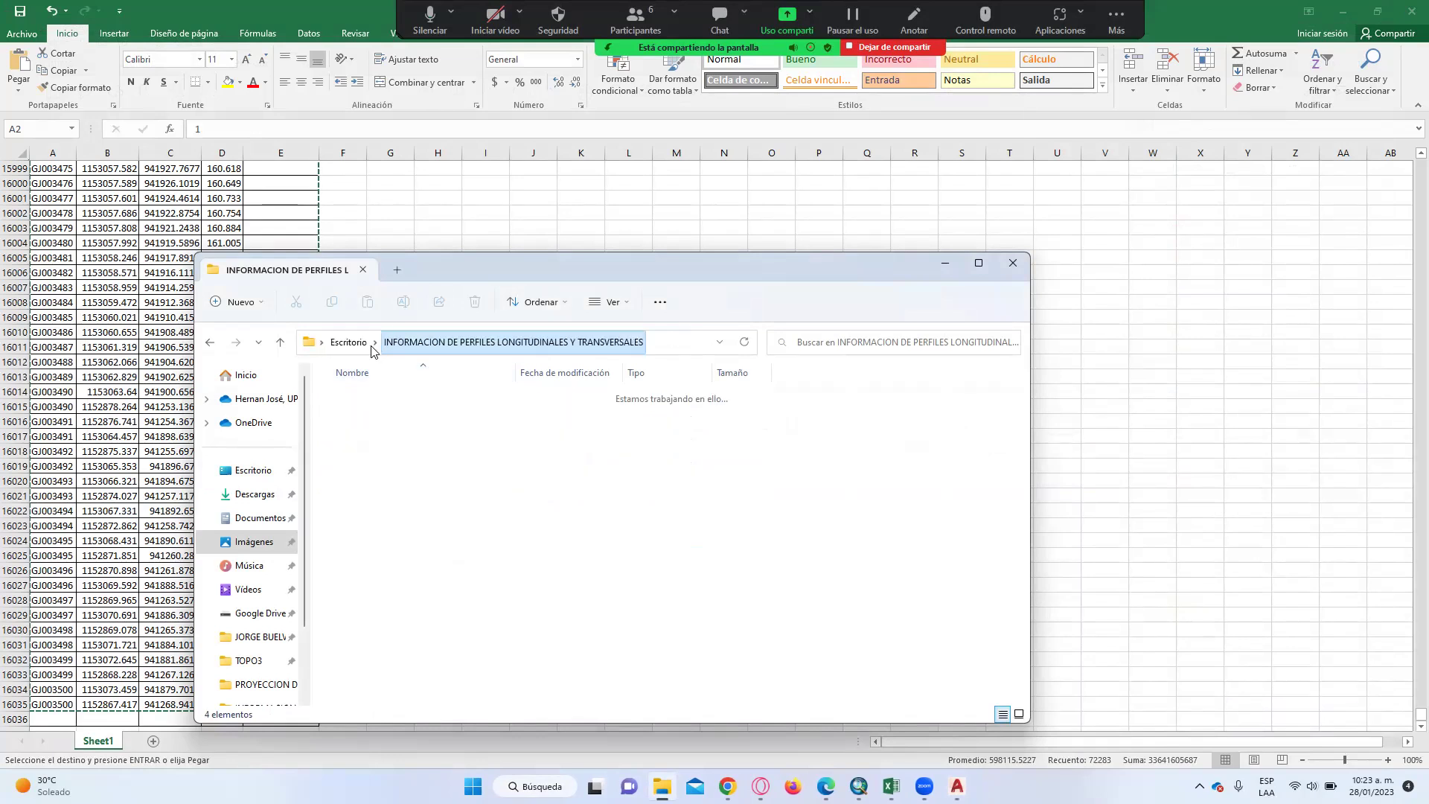
{"action": "double_click", "coordinate": [376, 402]}
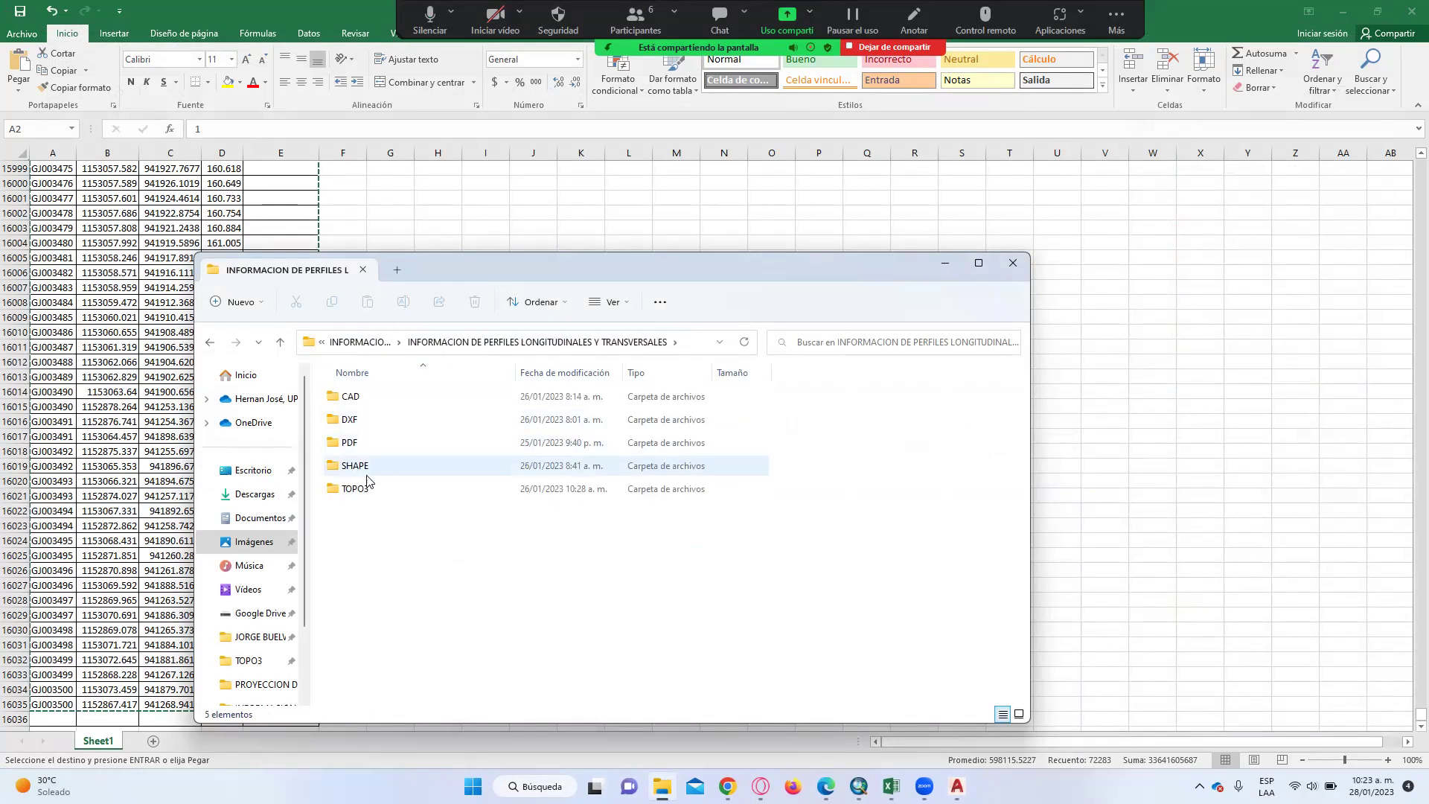
{"action": "left_click", "coordinate": [253, 470]}
{"action": "scroll", "coordinate": [402, 588], "scroll_direction": "down", "scroll_amount": 2}
{"action": "double_click", "coordinate": [390, 629]}
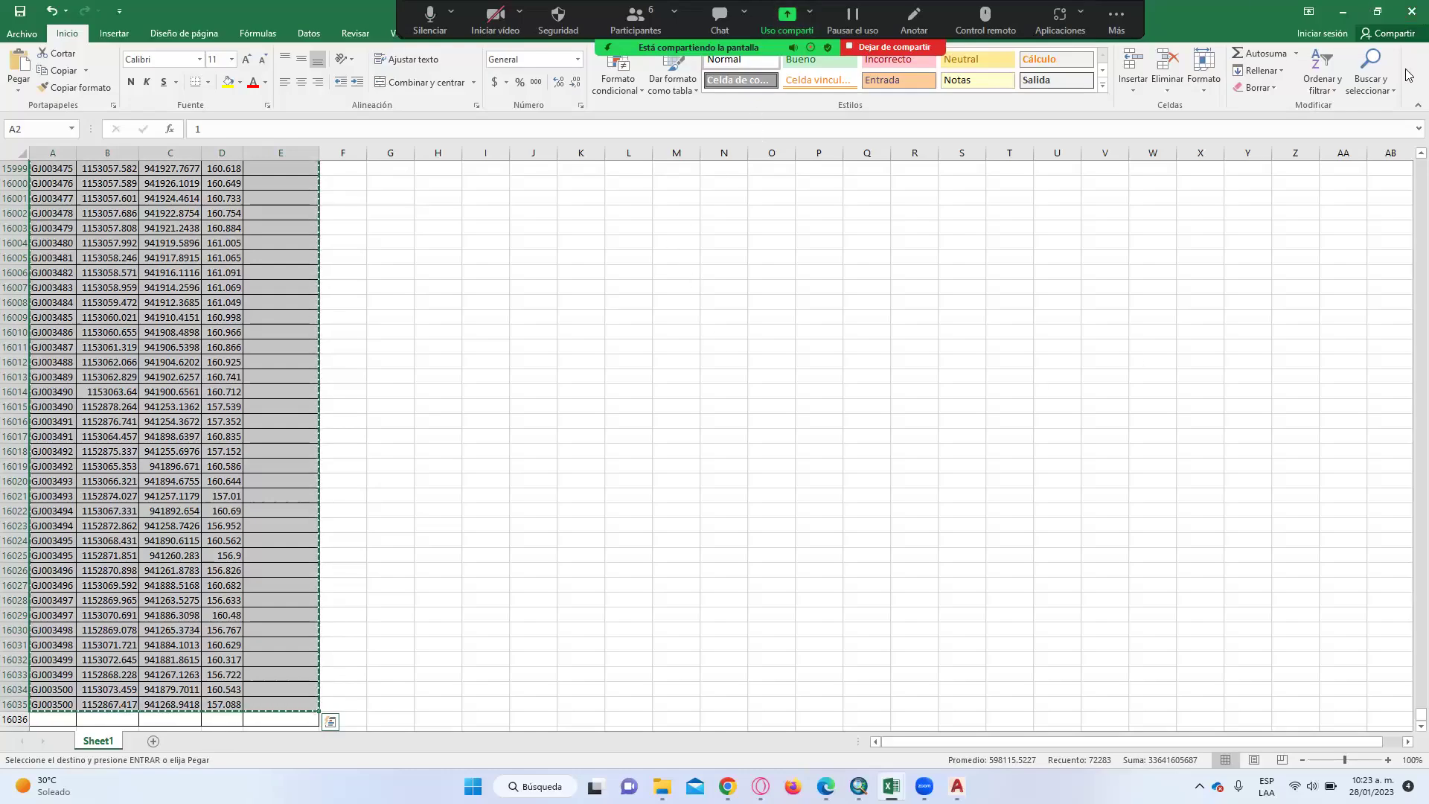
- Close the CARTERA BATIMETRIA RIO MAGDALENA (1).xlsx workbook without saving its changes
{"action": "left_click", "coordinate": [1412, 11]}
{"action": "left_click", "coordinate": [700, 423]}
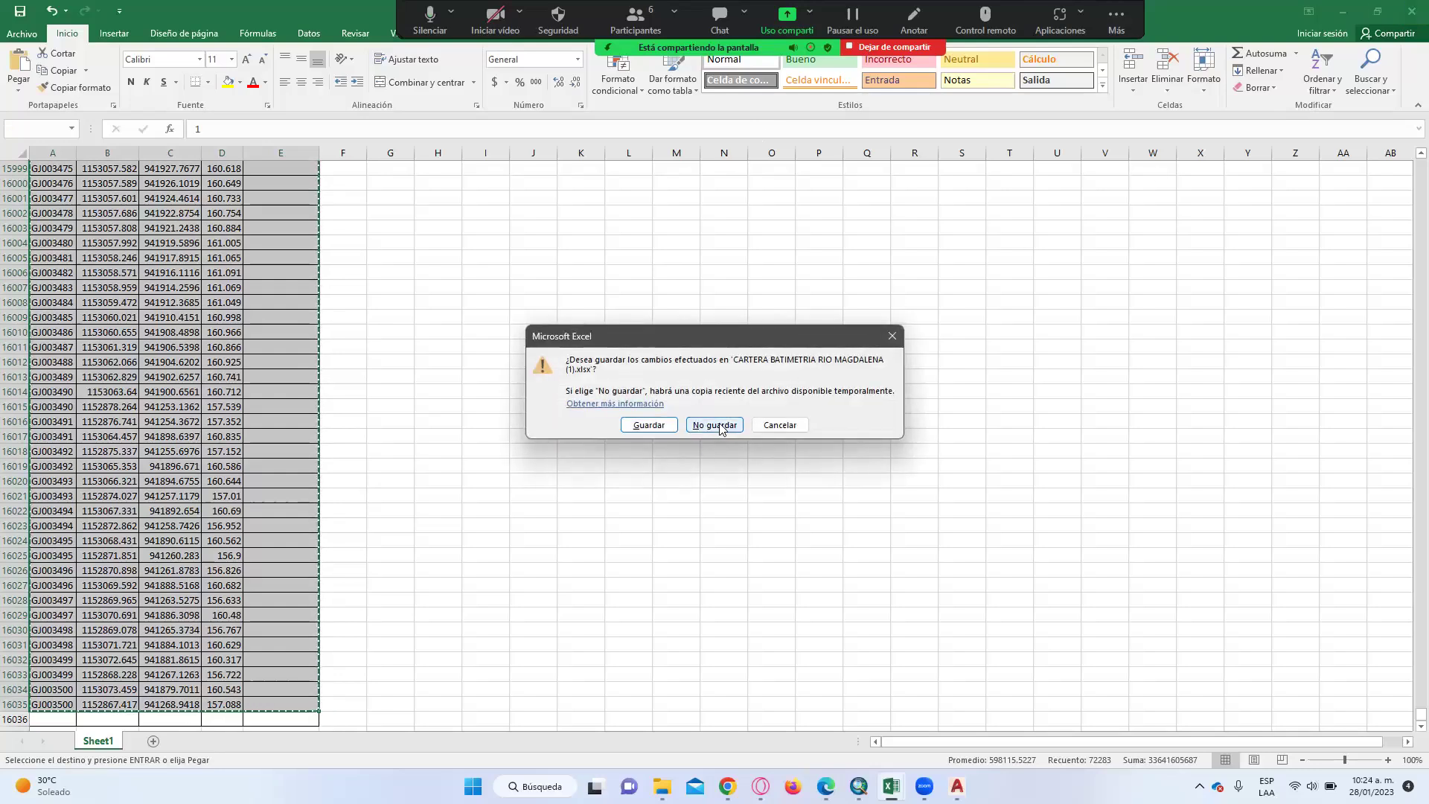
{"action": "left_click", "coordinate": [719, 435]}
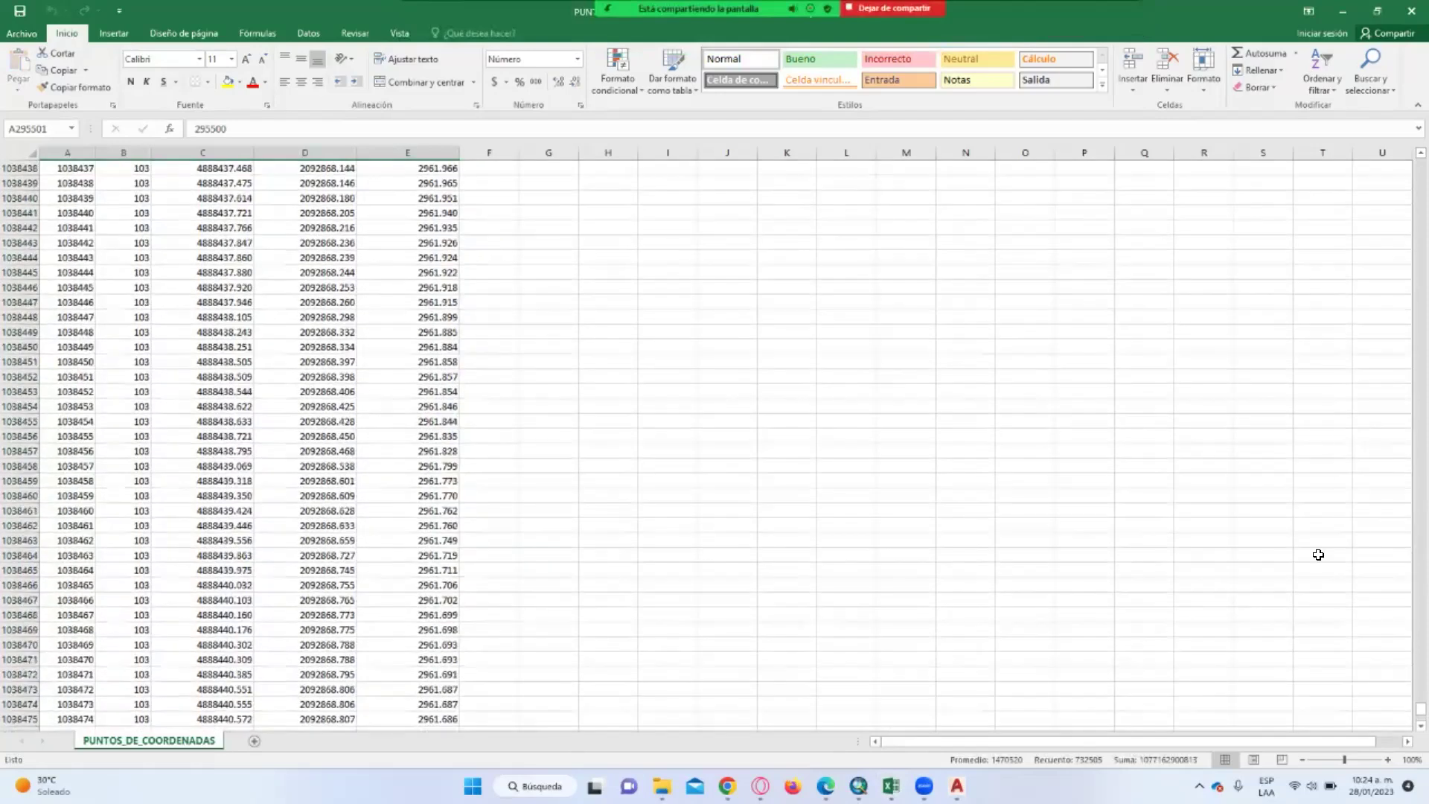
- Go to the top of the PUNTOS_DE_COORDENADAS sheet and examine the order of its point, identifier, X, Y and Z columns
{"action": "left_click_drag", "start_coordinate": [1405, 711], "coordinate": [1406, 145]}
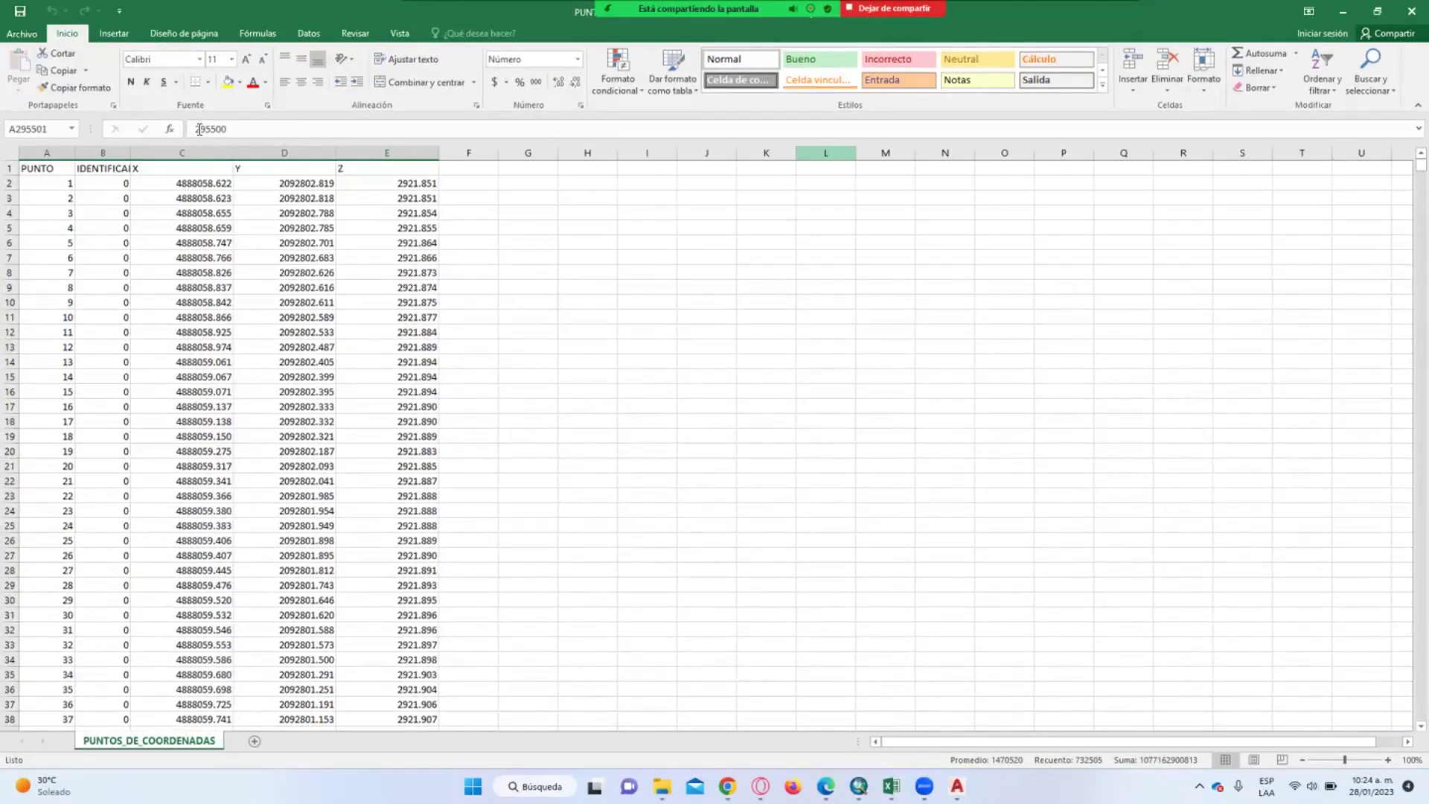
{"action": "left_click", "coordinate": [37, 168]}
{"action": "left_click", "coordinate": [105, 168]}
{"action": "left_click", "coordinate": [164, 166]}
{"action": "left_click", "coordinate": [248, 166]}
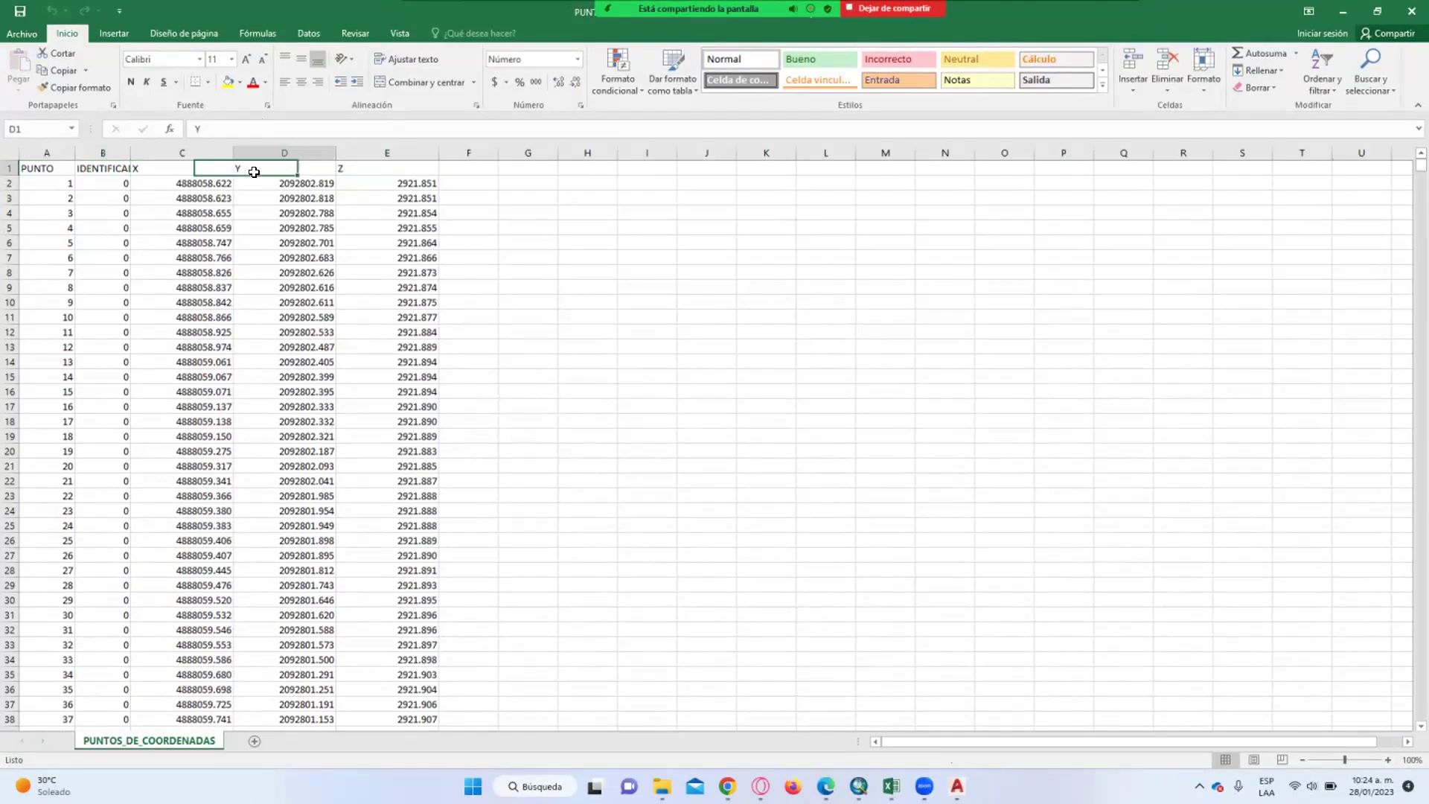
{"action": "left_click", "coordinate": [387, 183]}
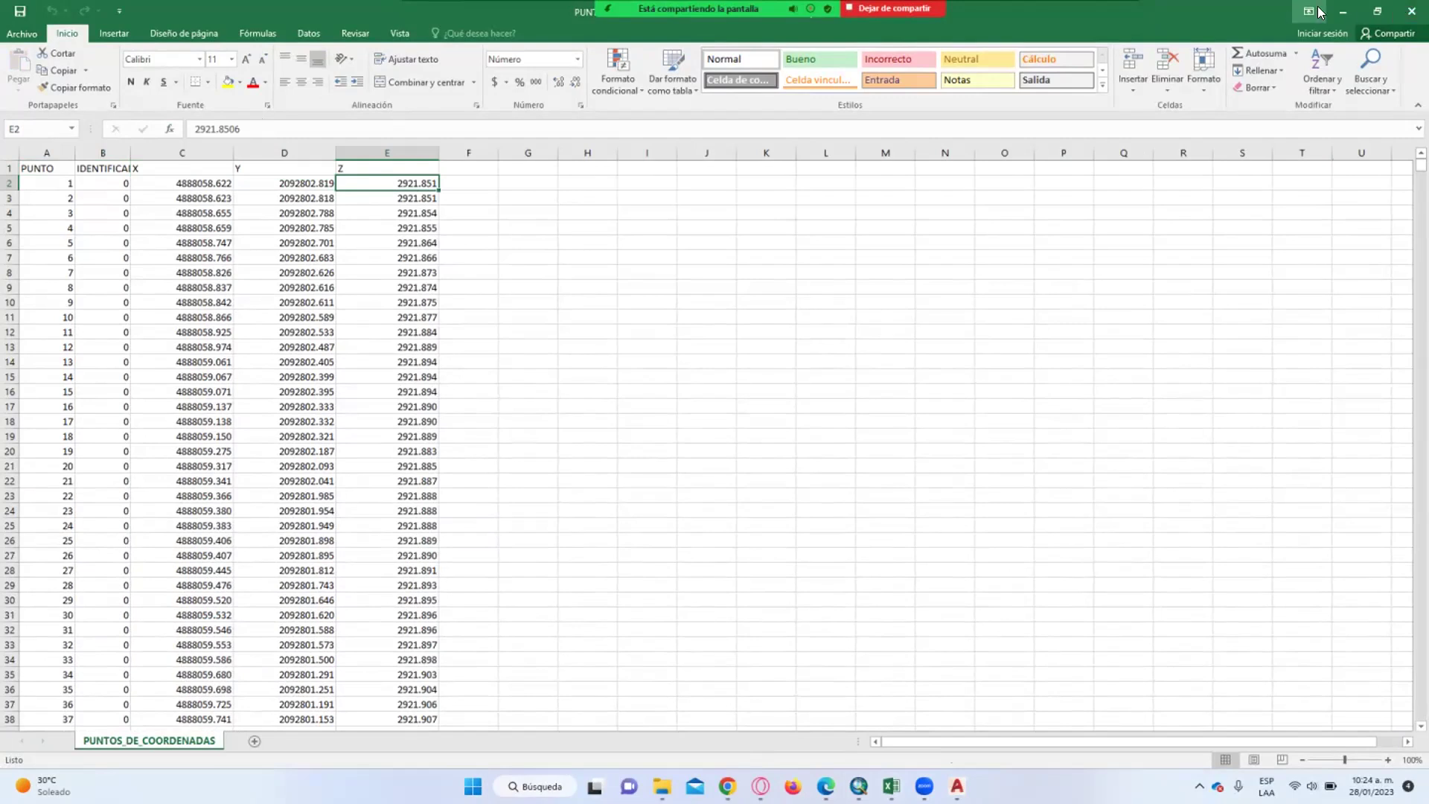
- Launch Topo3 from the desktop, close the AutoCAD error window, and dismiss the recent projects list to work in a blank project
{"action": "left_click", "coordinate": [1343, 10]}
{"action": "double_click", "coordinate": [261, 20]}
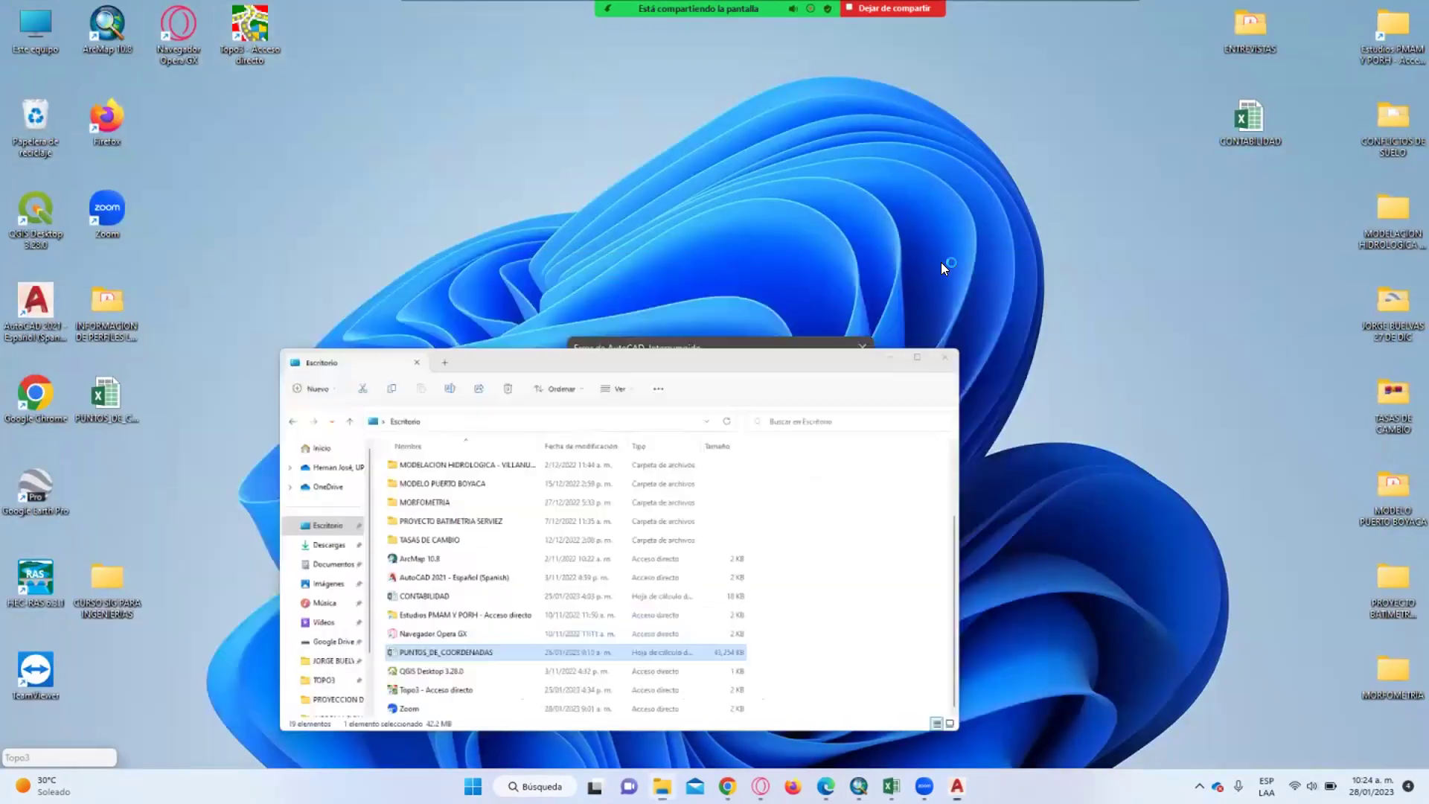
{"action": "left_click", "coordinate": [942, 263]}
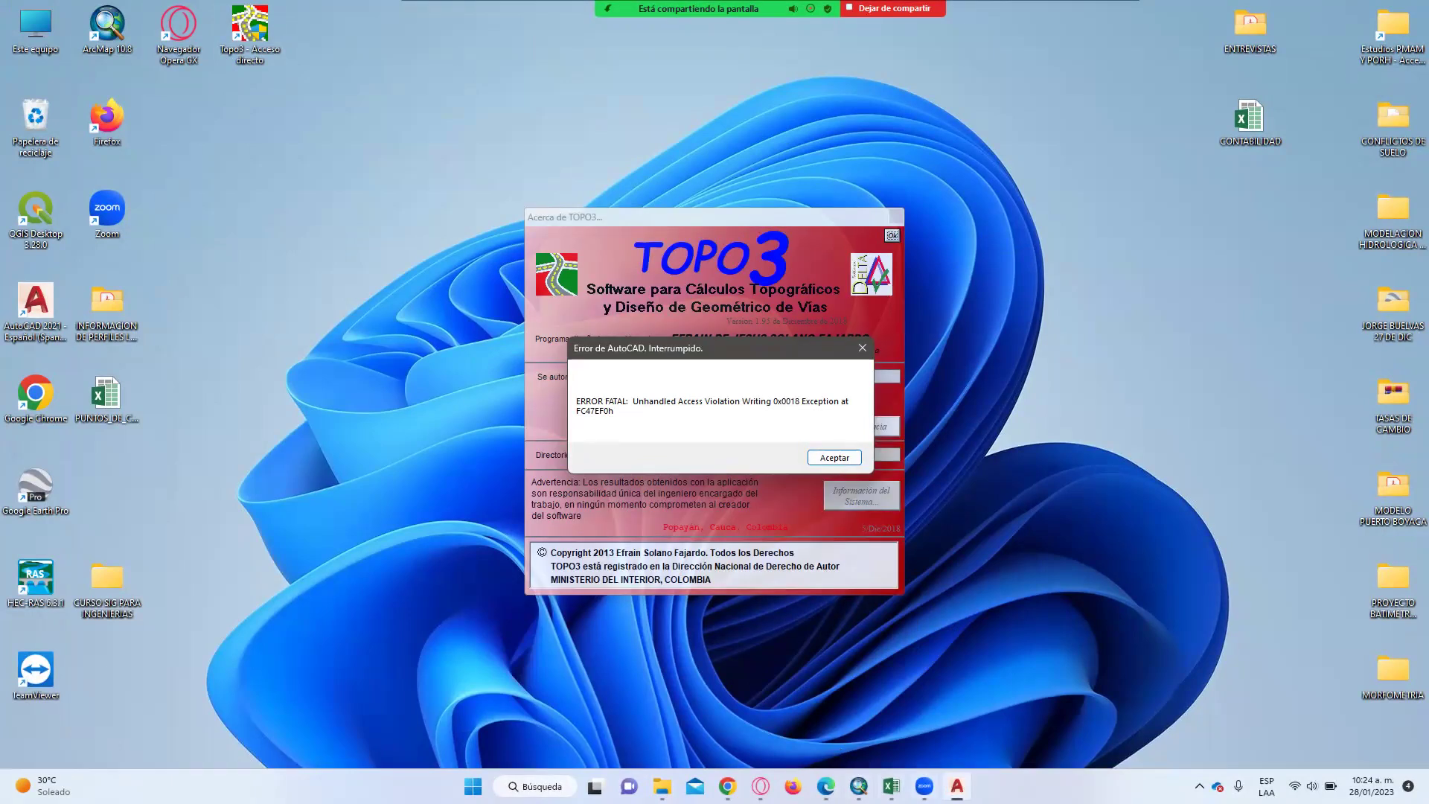
{"action": "right_click", "coordinate": [958, 786]}
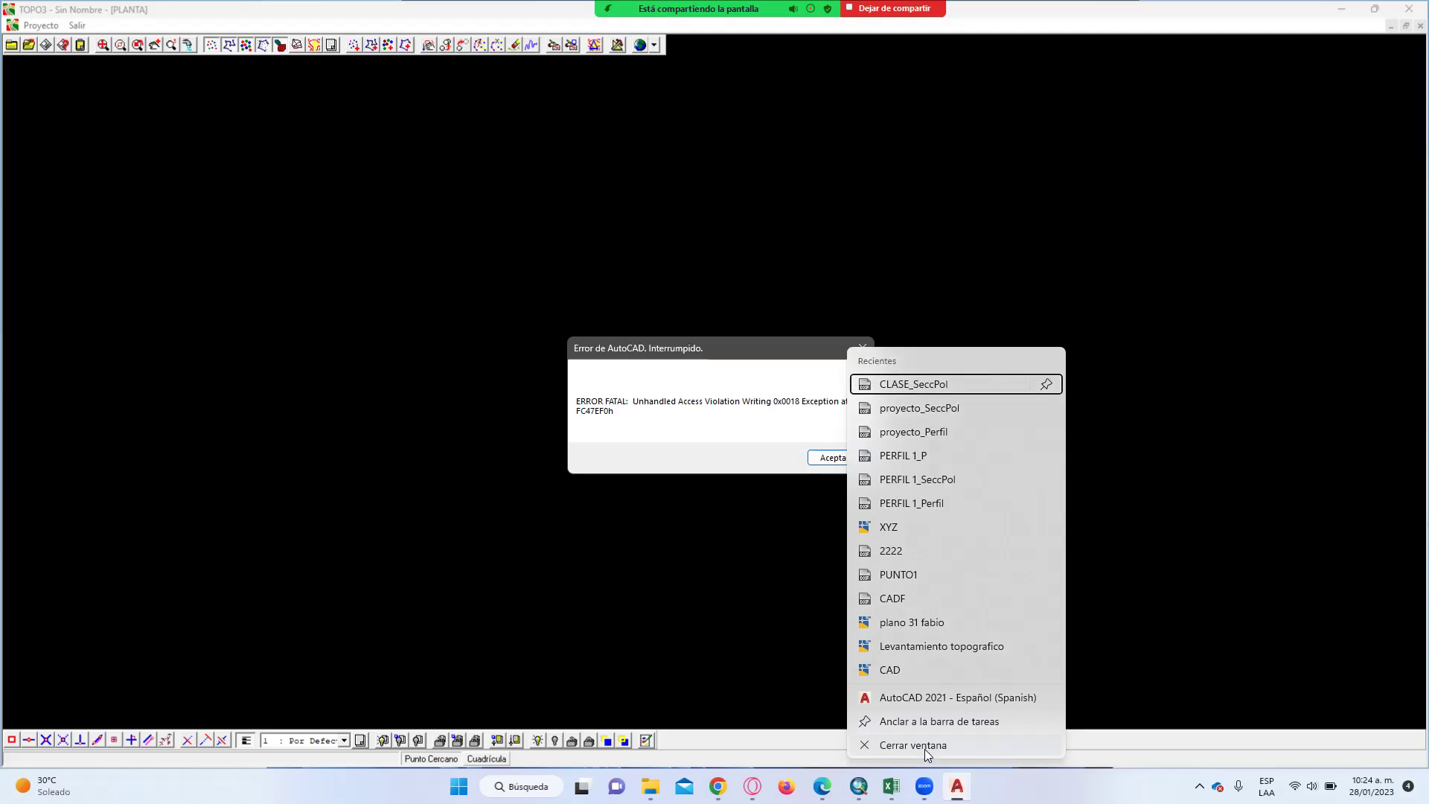
{"action": "left_click", "coordinate": [822, 745]}
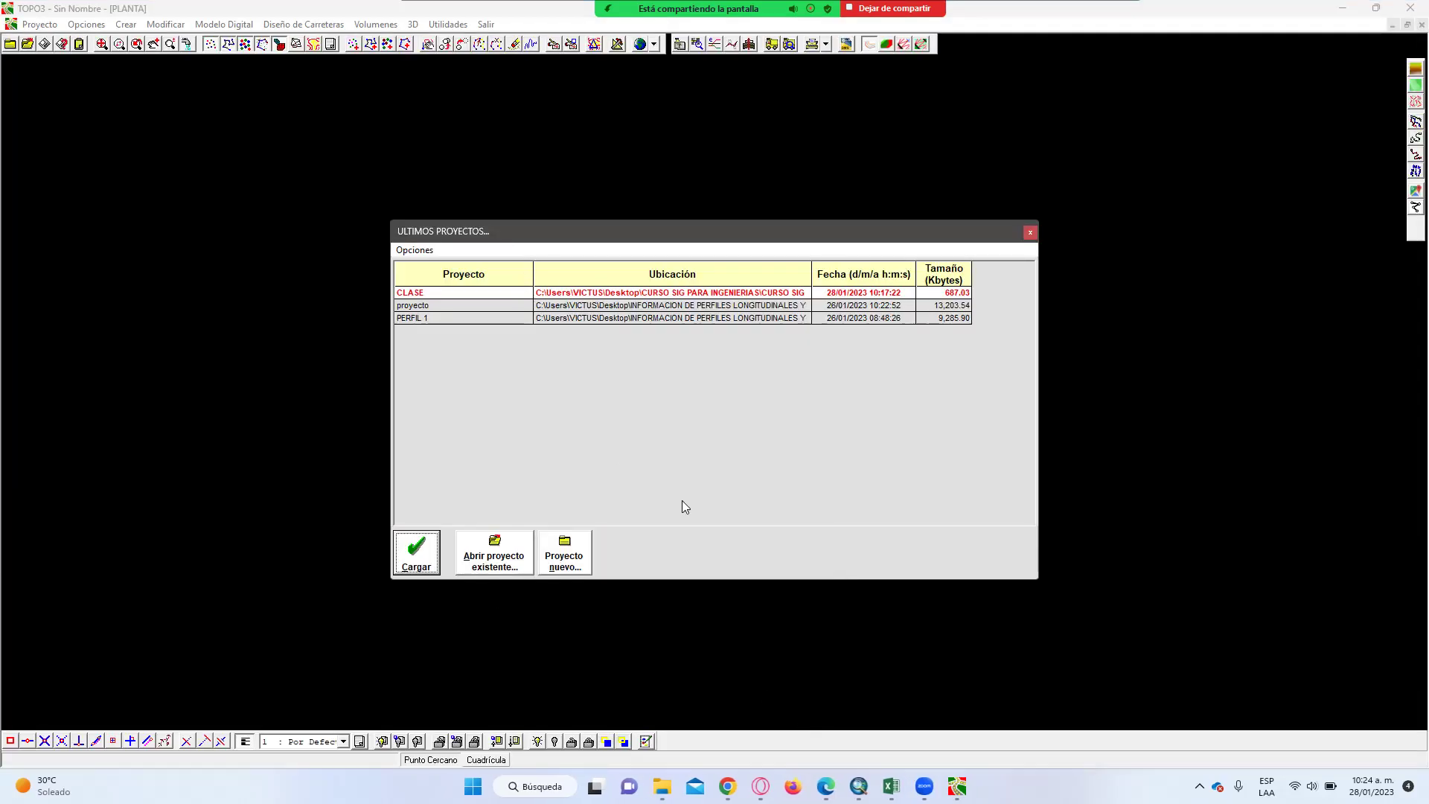
{"action": "left_click", "coordinate": [1031, 233]}
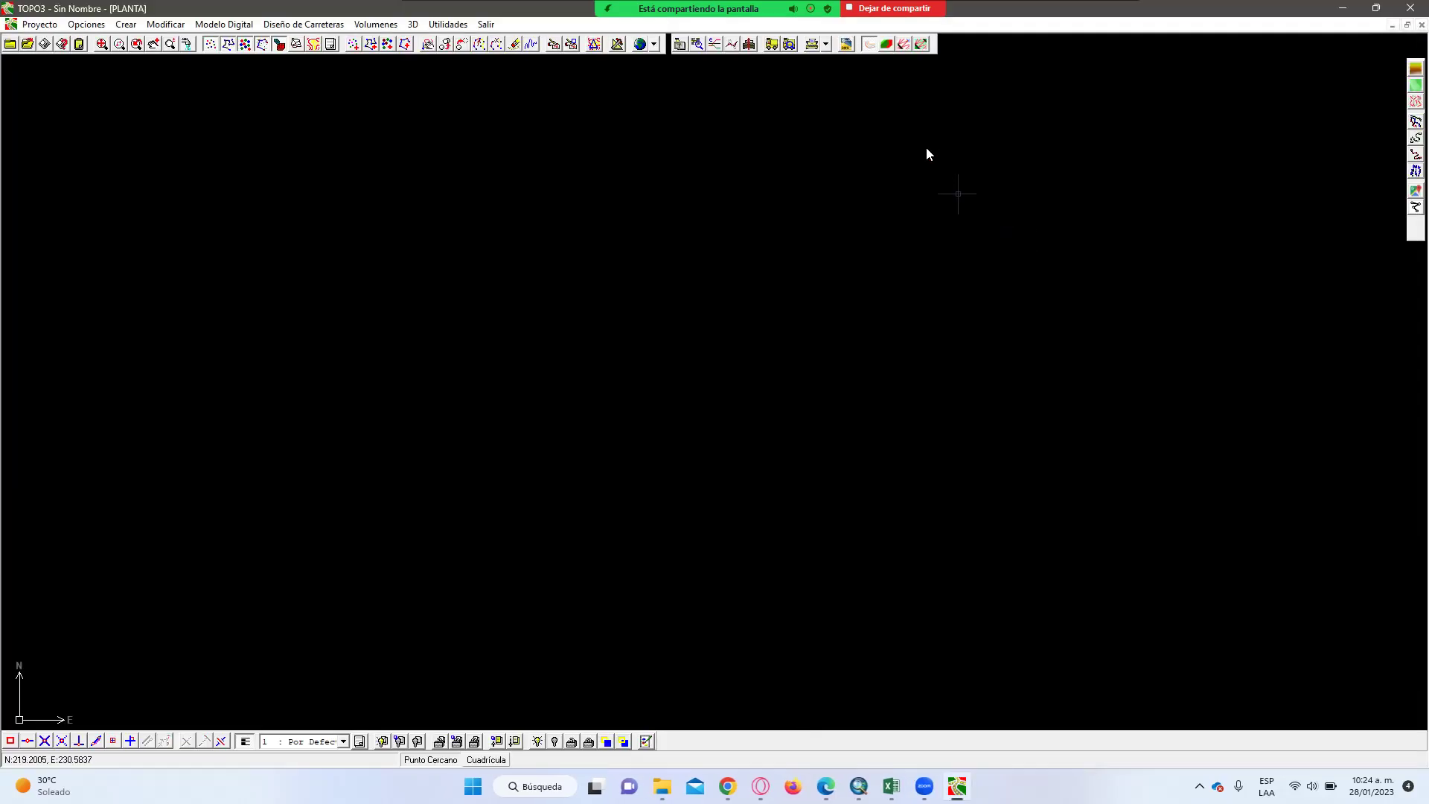
- Open the utility for pasting multiple coordinates from the clipboard and set its information format to Punto, Identificador, x, y, z
{"action": "left_click", "coordinate": [445, 25]}
{"action": "left_click", "coordinate": [495, 145]}
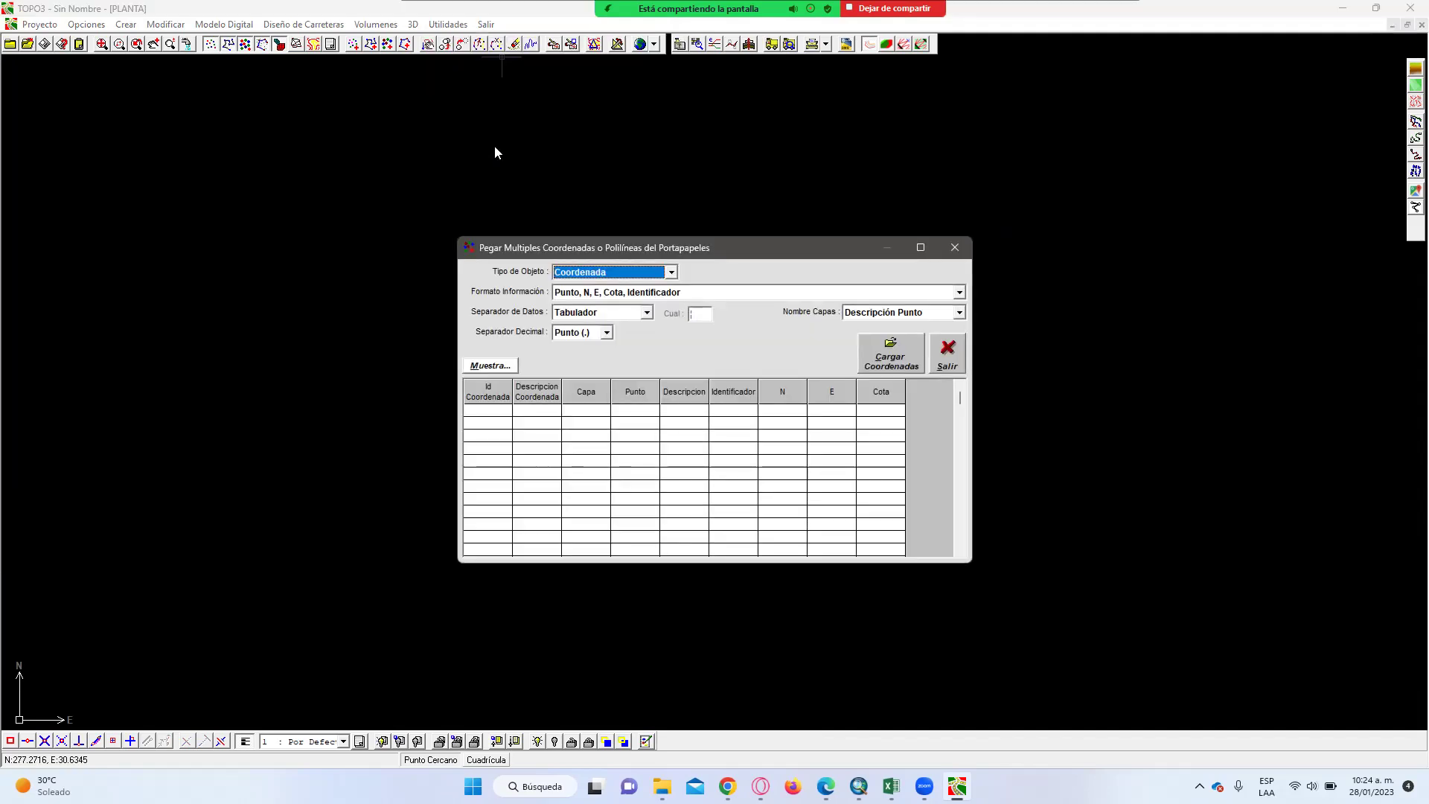
{"action": "left_click", "coordinate": [600, 296]}
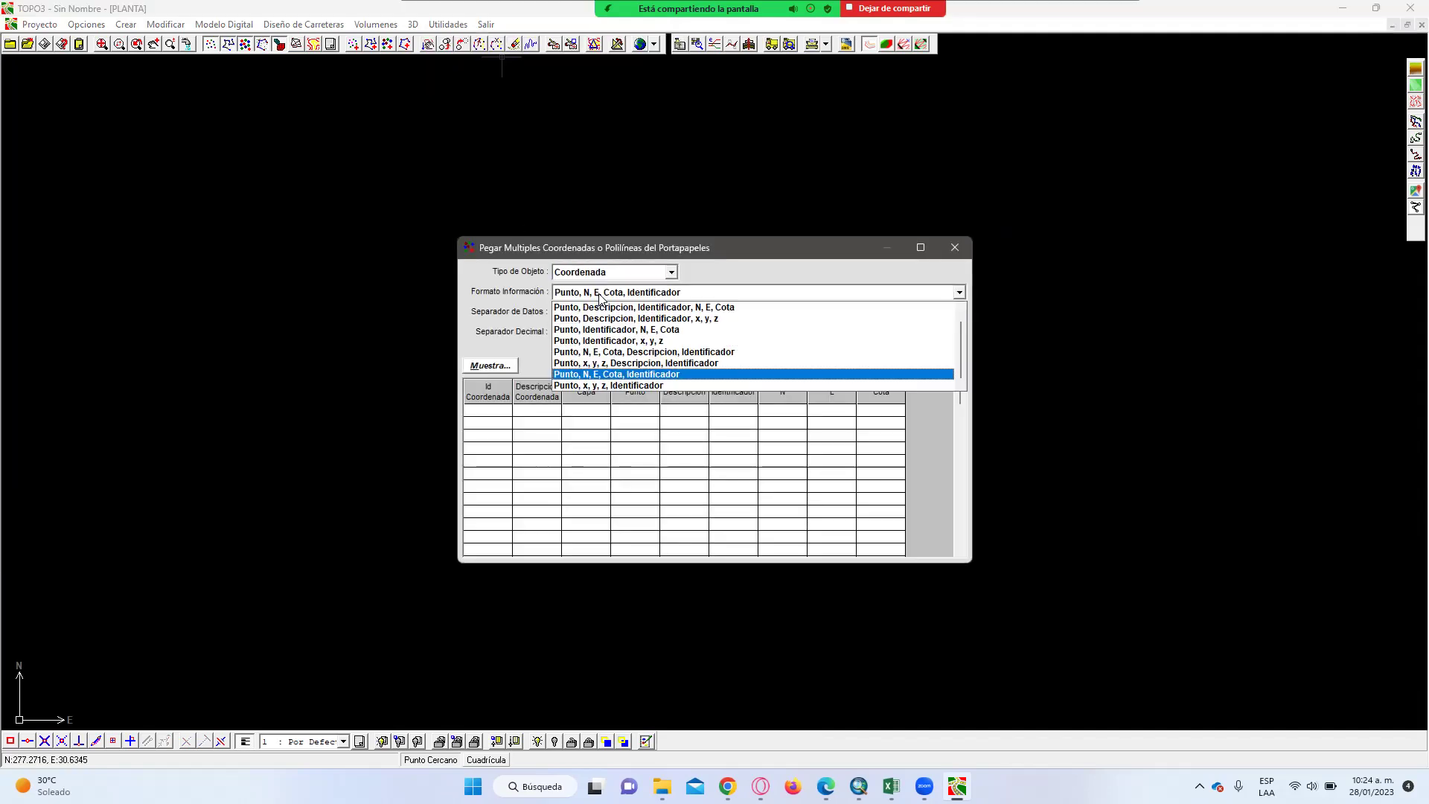
{"action": "left_click", "coordinate": [596, 341]}
- Switch to the PUNTOS_DE_COORDENADAS workbook and copy the range A100:E79507, covering points 99 to 79506
{"action": "left_click", "coordinate": [891, 787]}
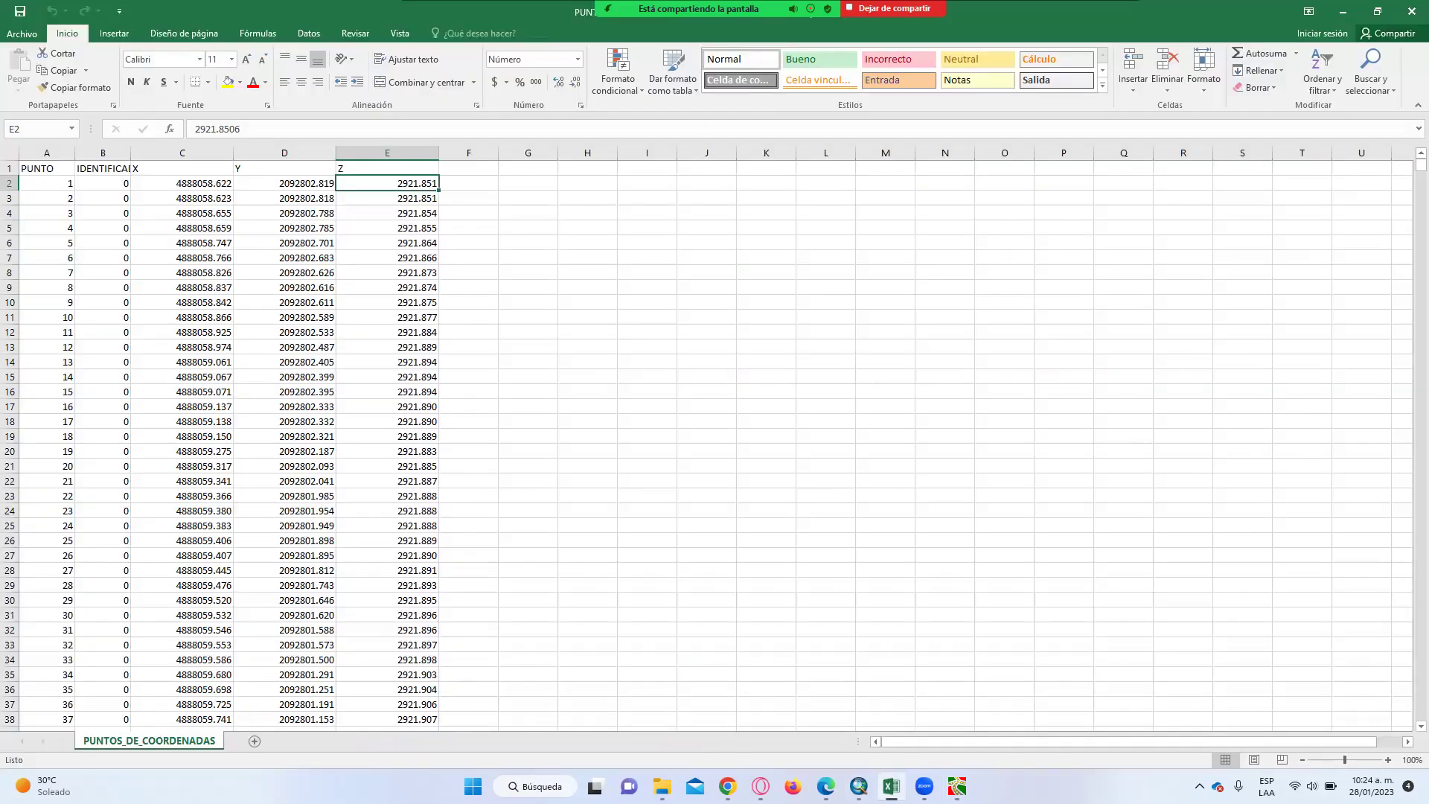
{"action": "left_click", "coordinate": [891, 787]}
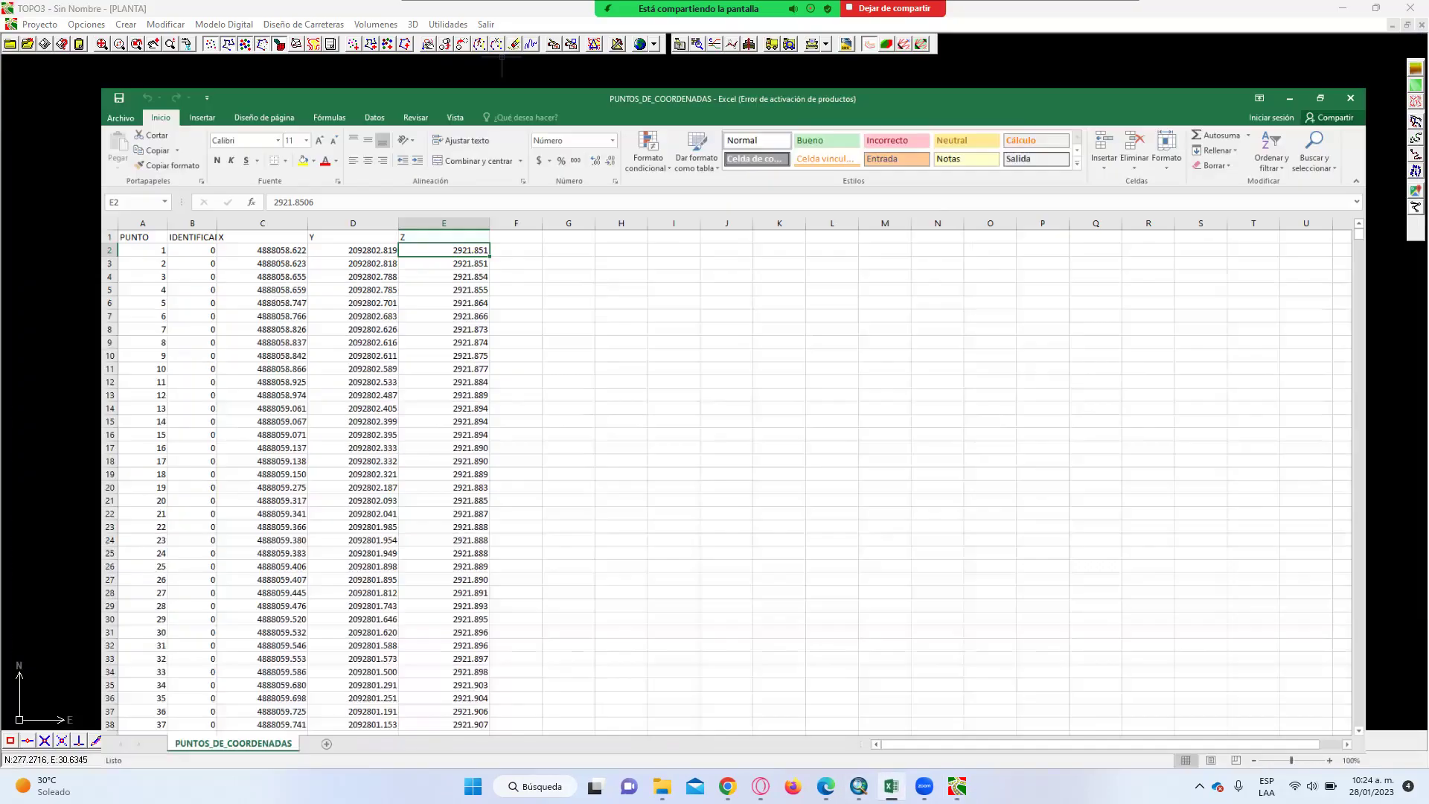
{"action": "left_click", "coordinate": [891, 787]}
{"action": "scroll", "coordinate": [32, 470], "scroll_direction": "down", "scroll_amount": 20}
{"action": "scroll", "coordinate": [12, 445], "scroll_direction": "down", "scroll_amount": 6}
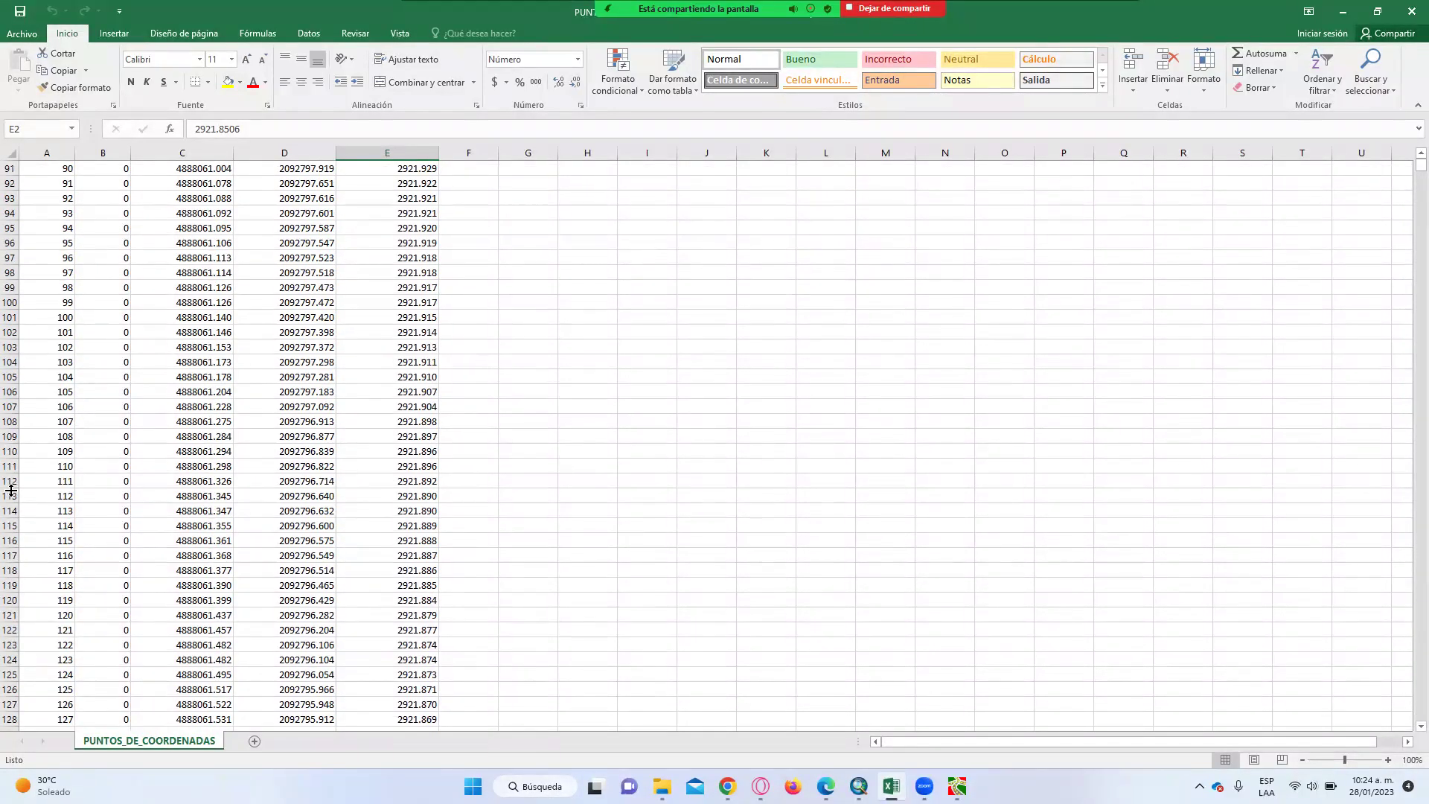
{"action": "left_click", "coordinate": [60, 303]}
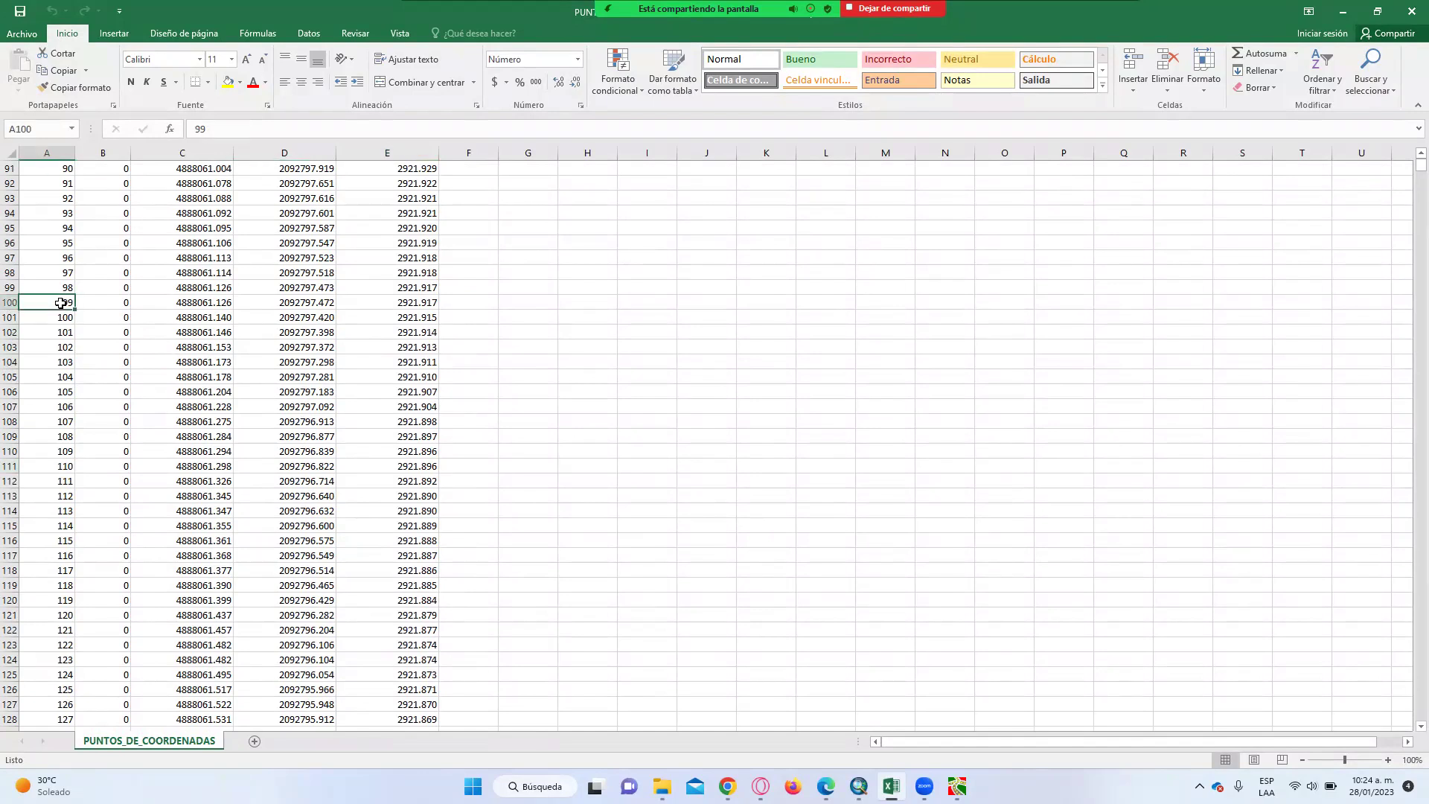
{"action": "left_click_drag", "start_coordinate": [114, 303], "coordinate": [417, 303]}
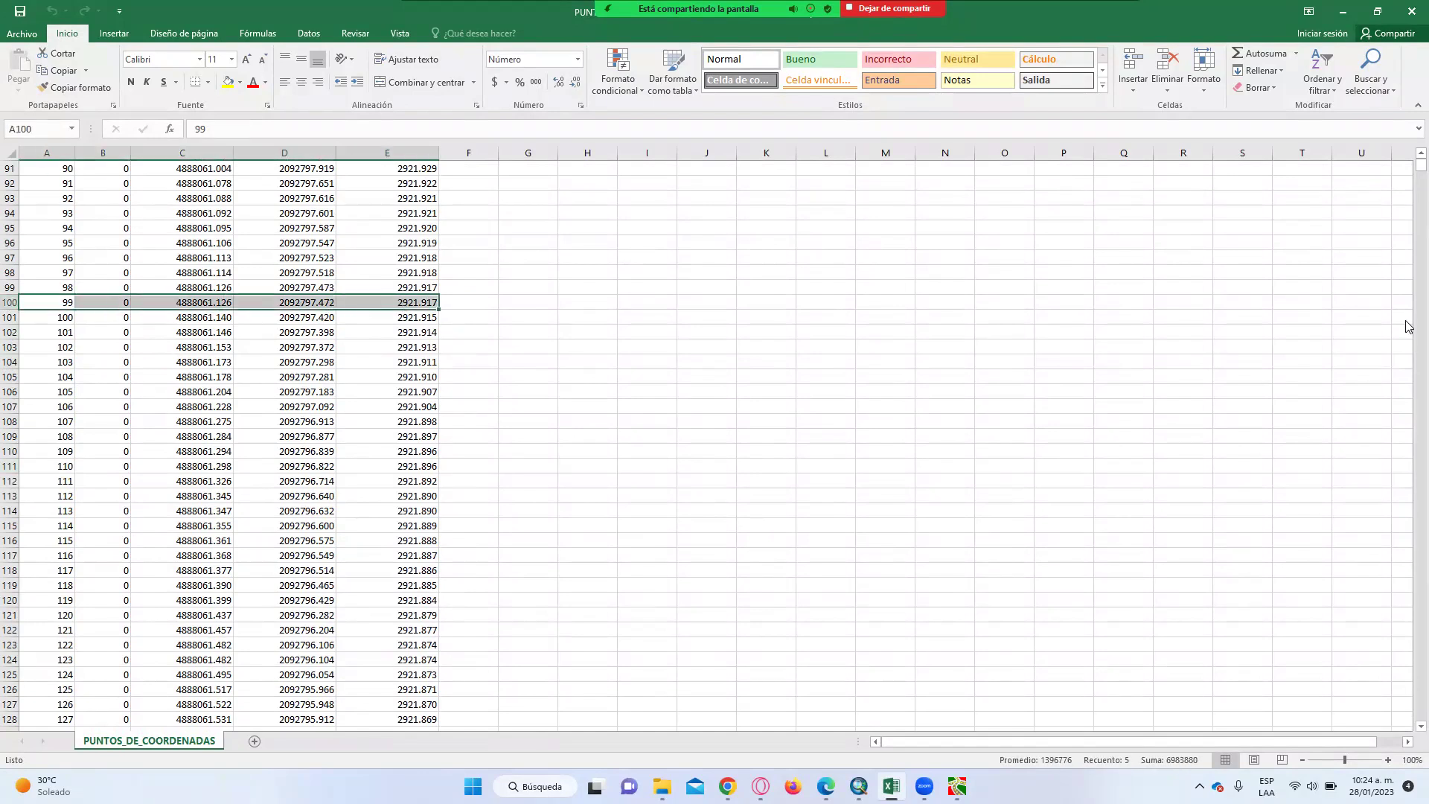
{"action": "left_click_drag", "start_coordinate": [1407, 167], "coordinate": [1407, 207]}
{"action": "scroll", "coordinate": [476, 285], "scroll_direction": "up", "scroll_amount": 20}
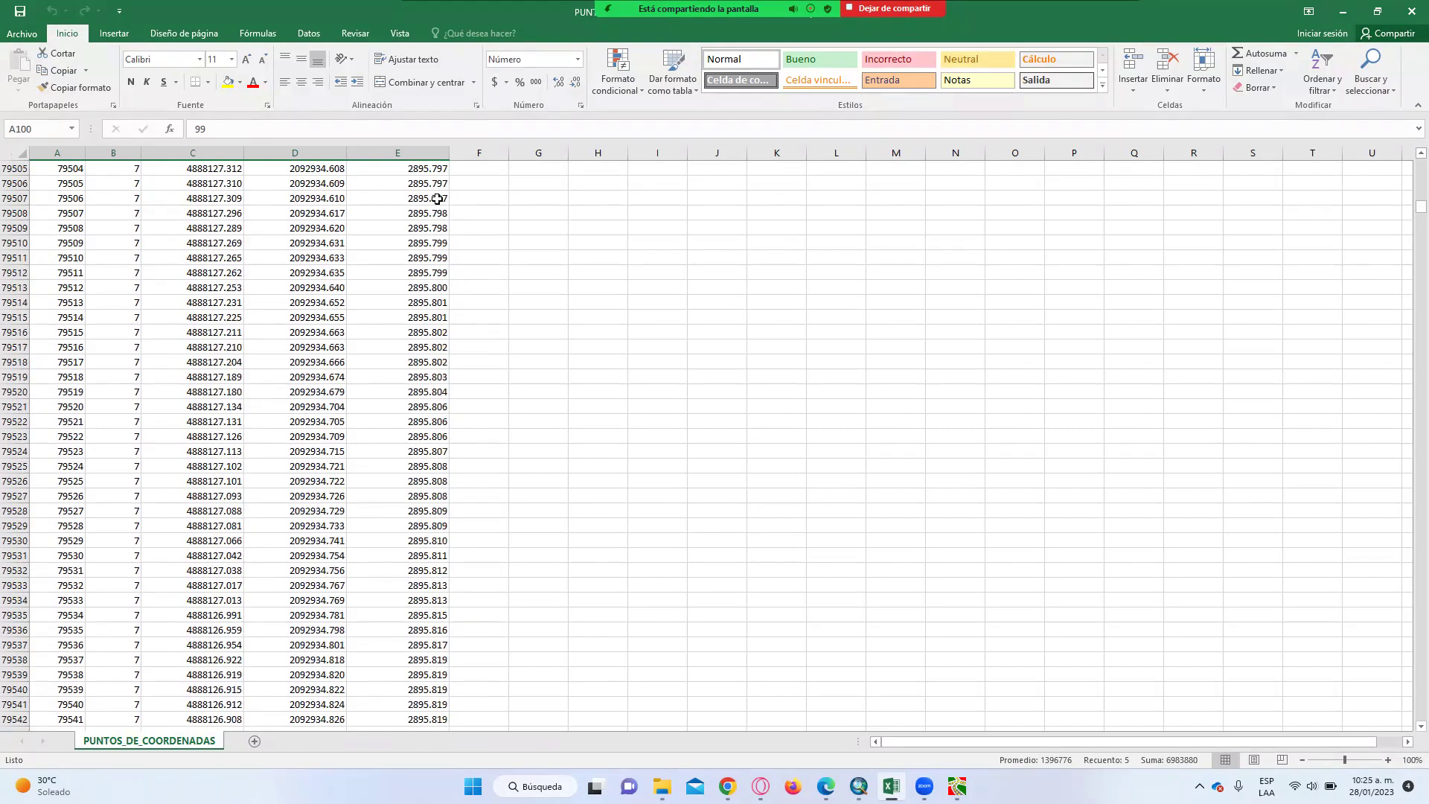
{"action": "left_click", "coordinate": [437, 198], "text": "shift"}
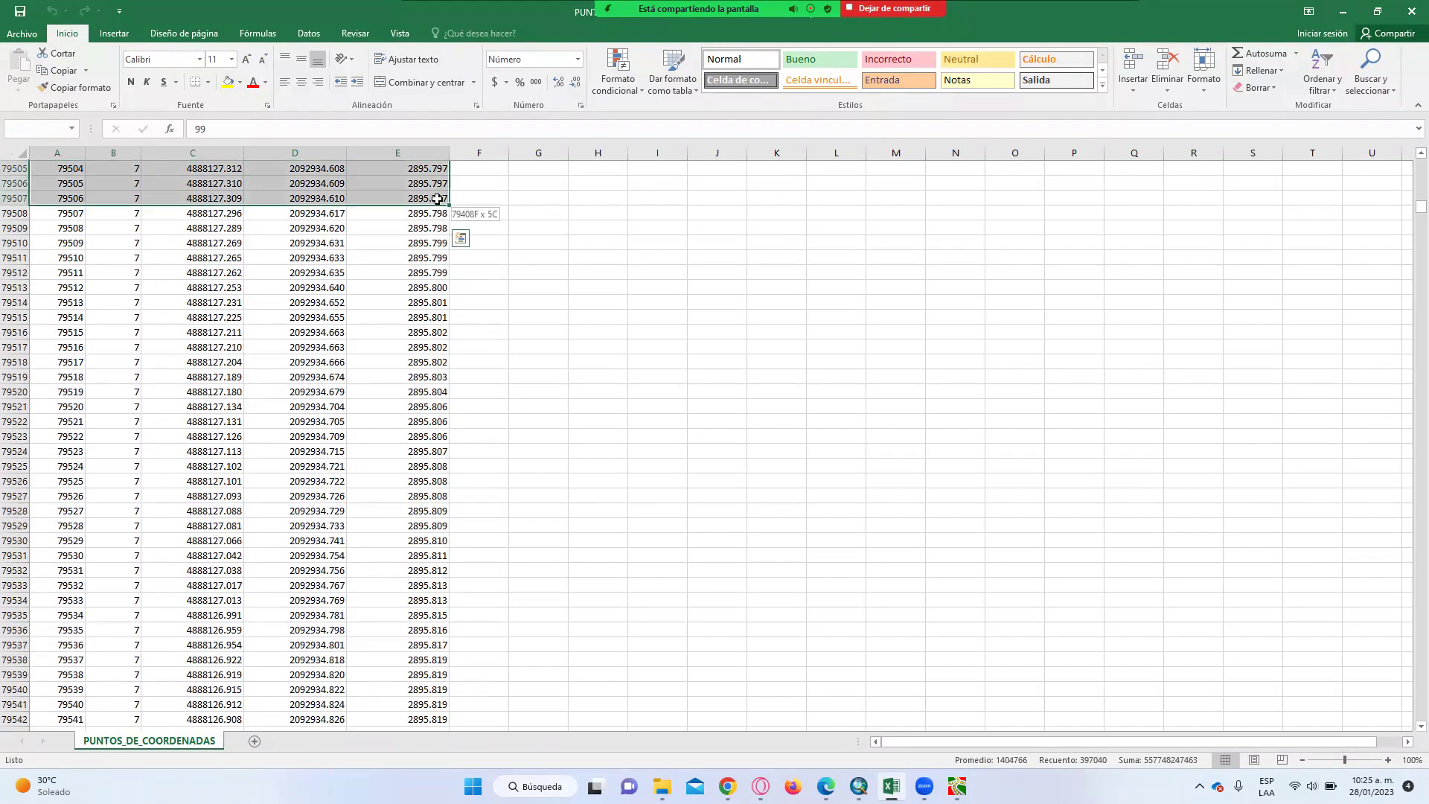
{"action": "right_click", "coordinate": [393, 199]}
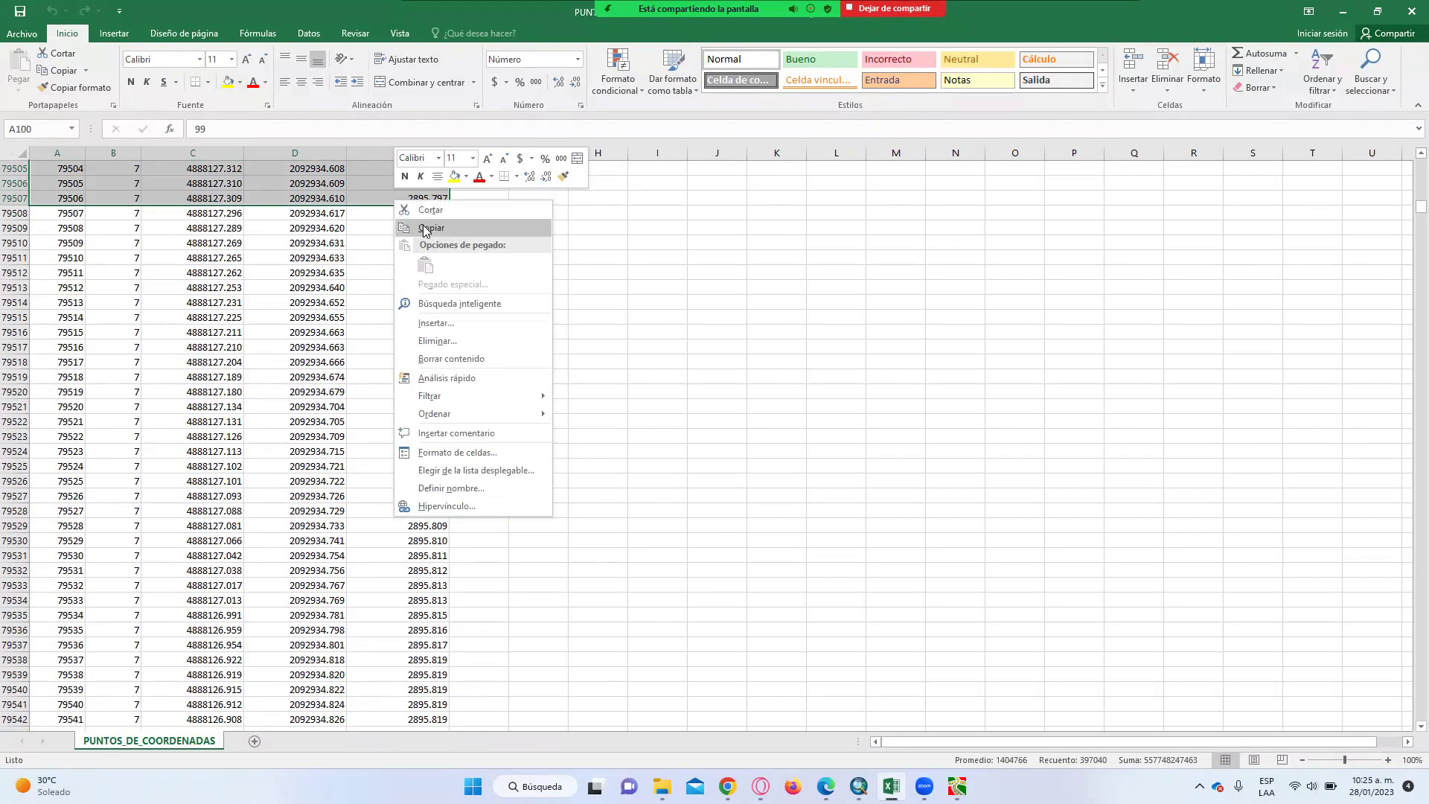
{"action": "left_click", "coordinate": [424, 225]}
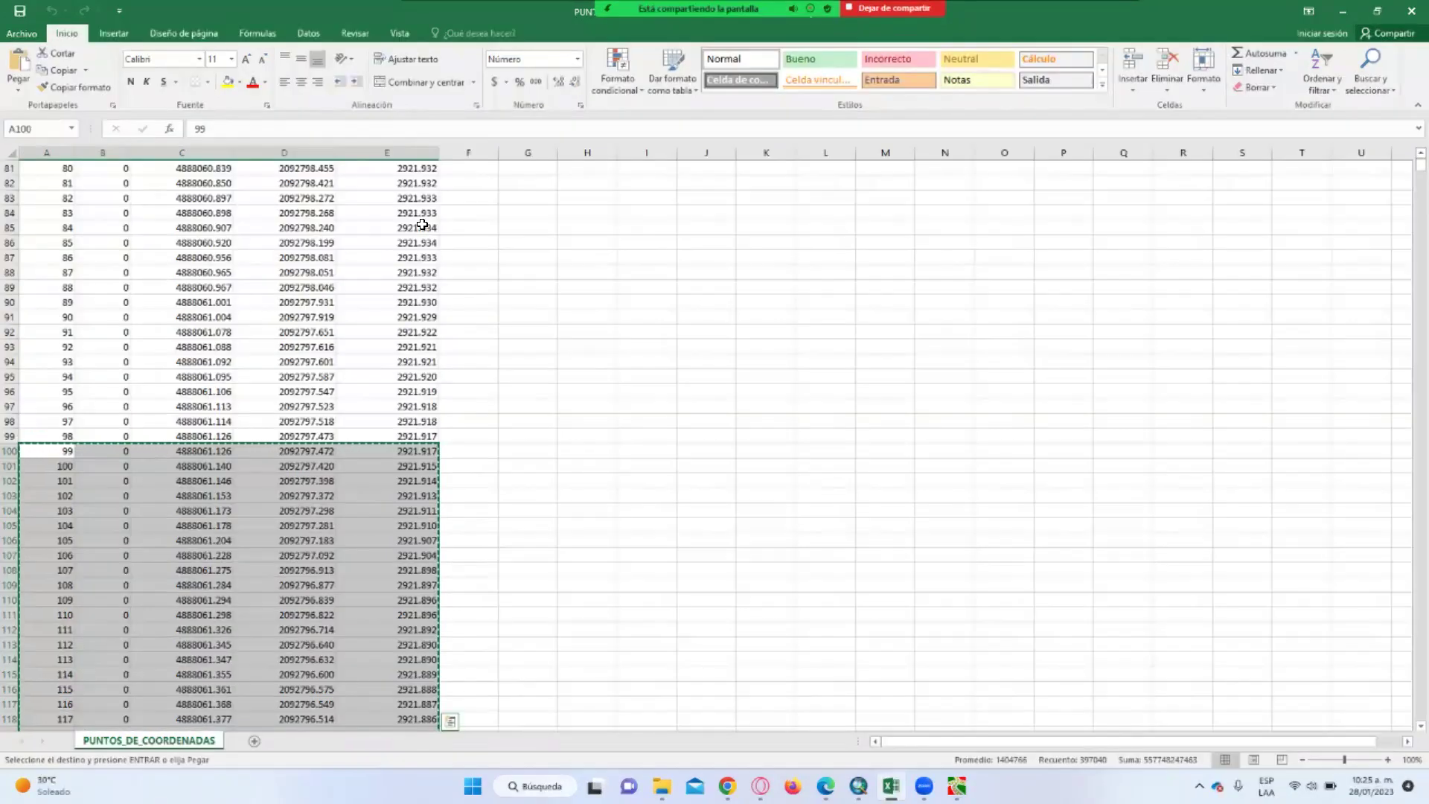
{"action": "right_click", "coordinate": [250, 511]}
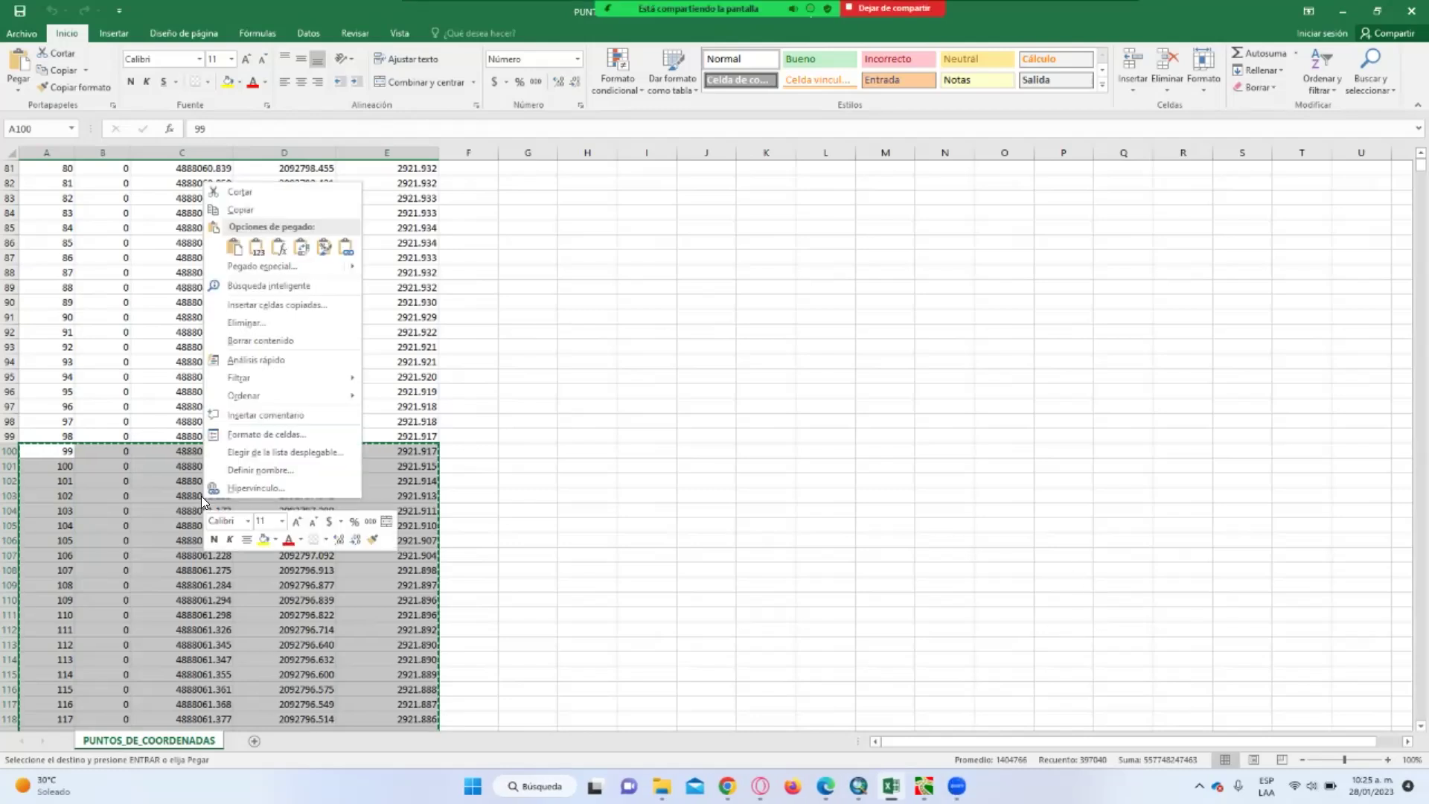
{"action": "left_click", "coordinate": [898, 742]}
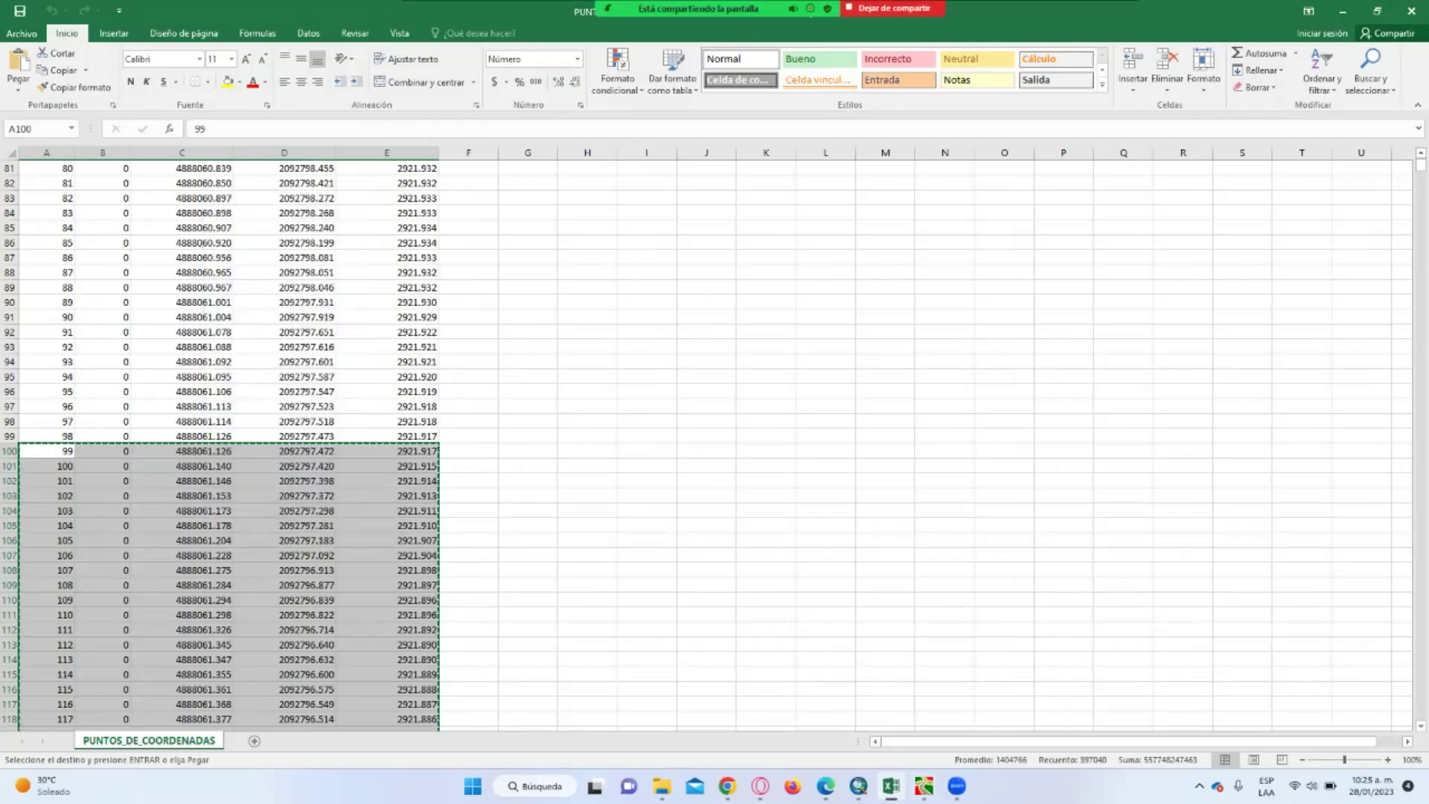
- Switch back to Topo3, load the copied coordinates as tab-separated points, and close the import dialog
{"action": "left_click", "coordinate": [924, 786]}
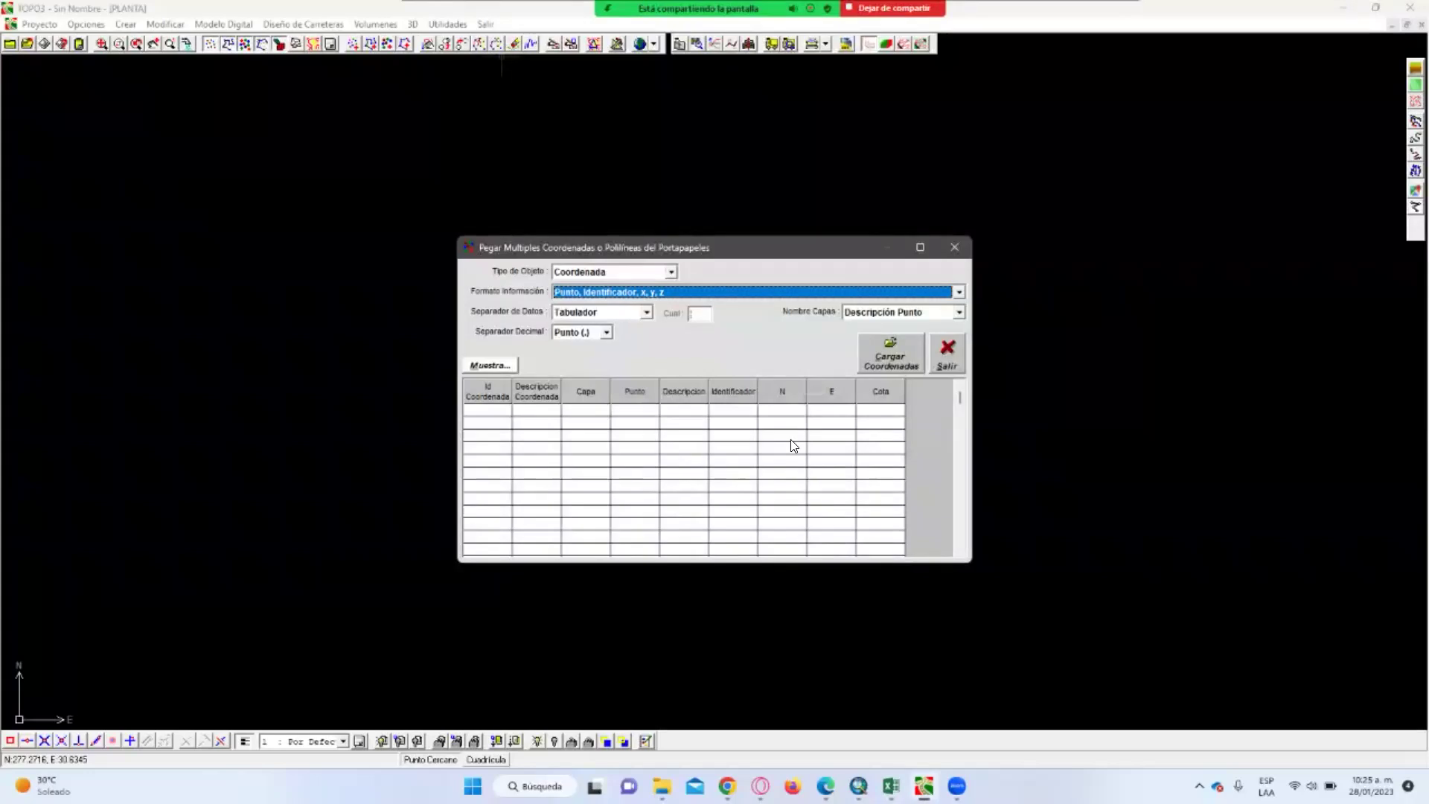
{"action": "left_click", "coordinate": [882, 341]}
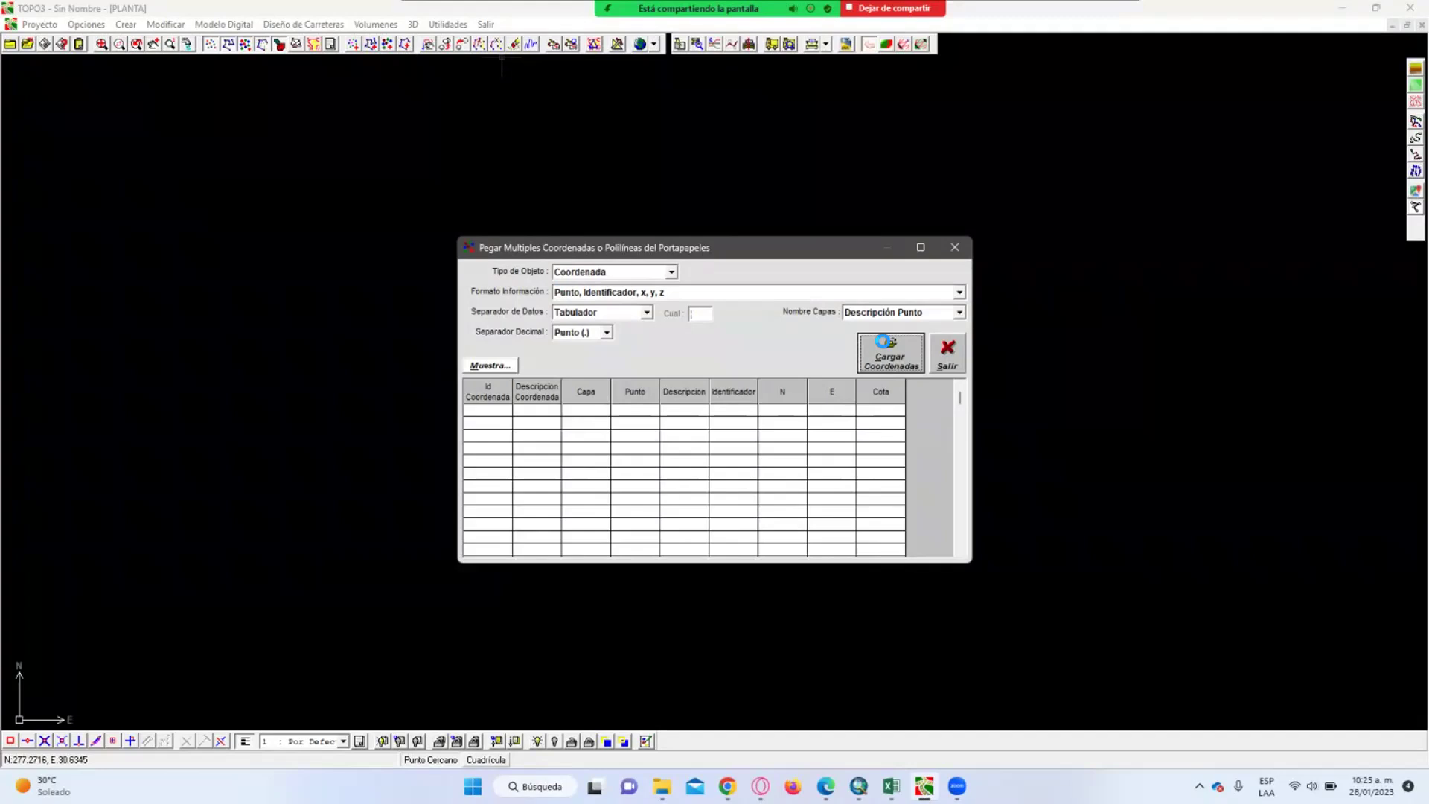
{"action": "left_click", "coordinate": [885, 341]}
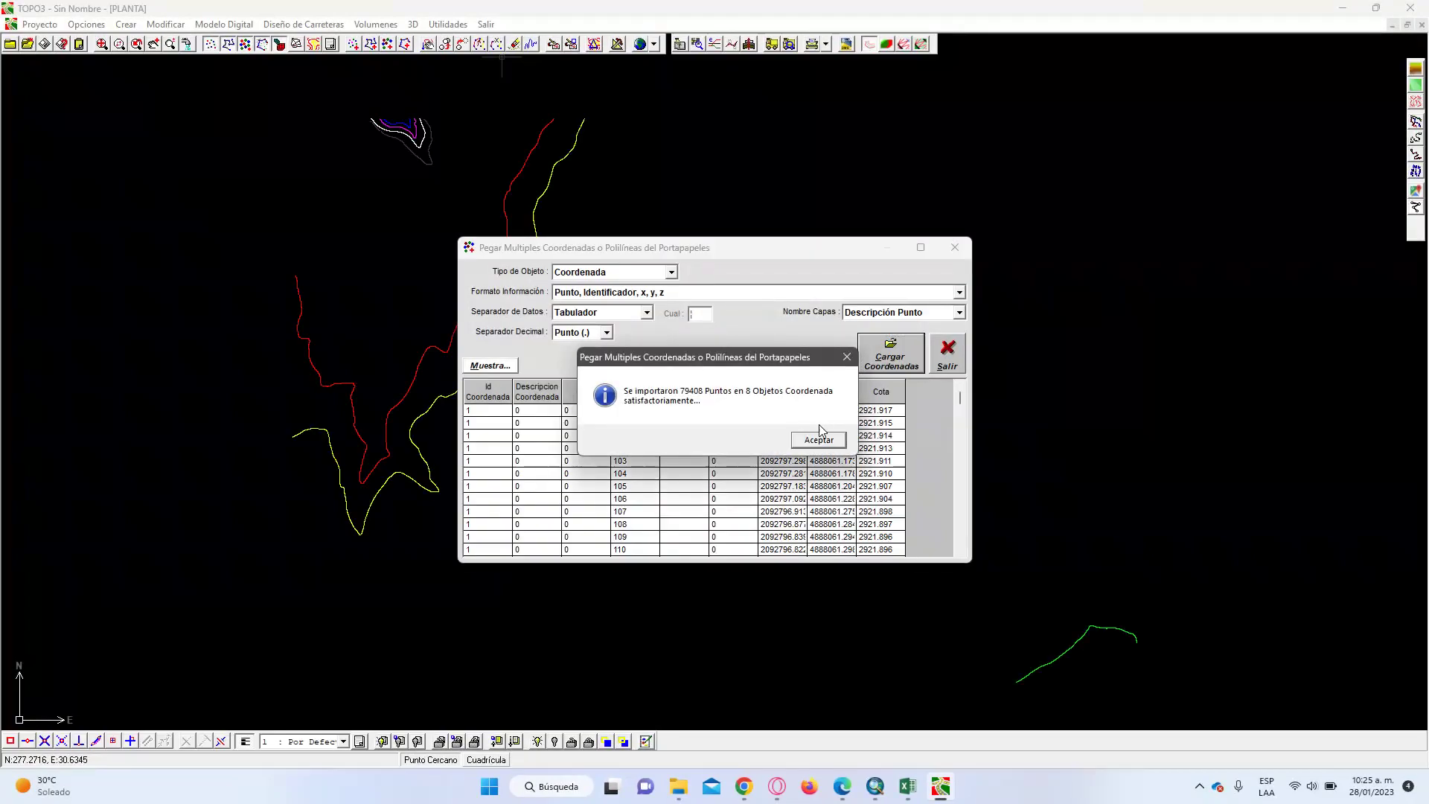
{"action": "left_click", "coordinate": [793, 438]}
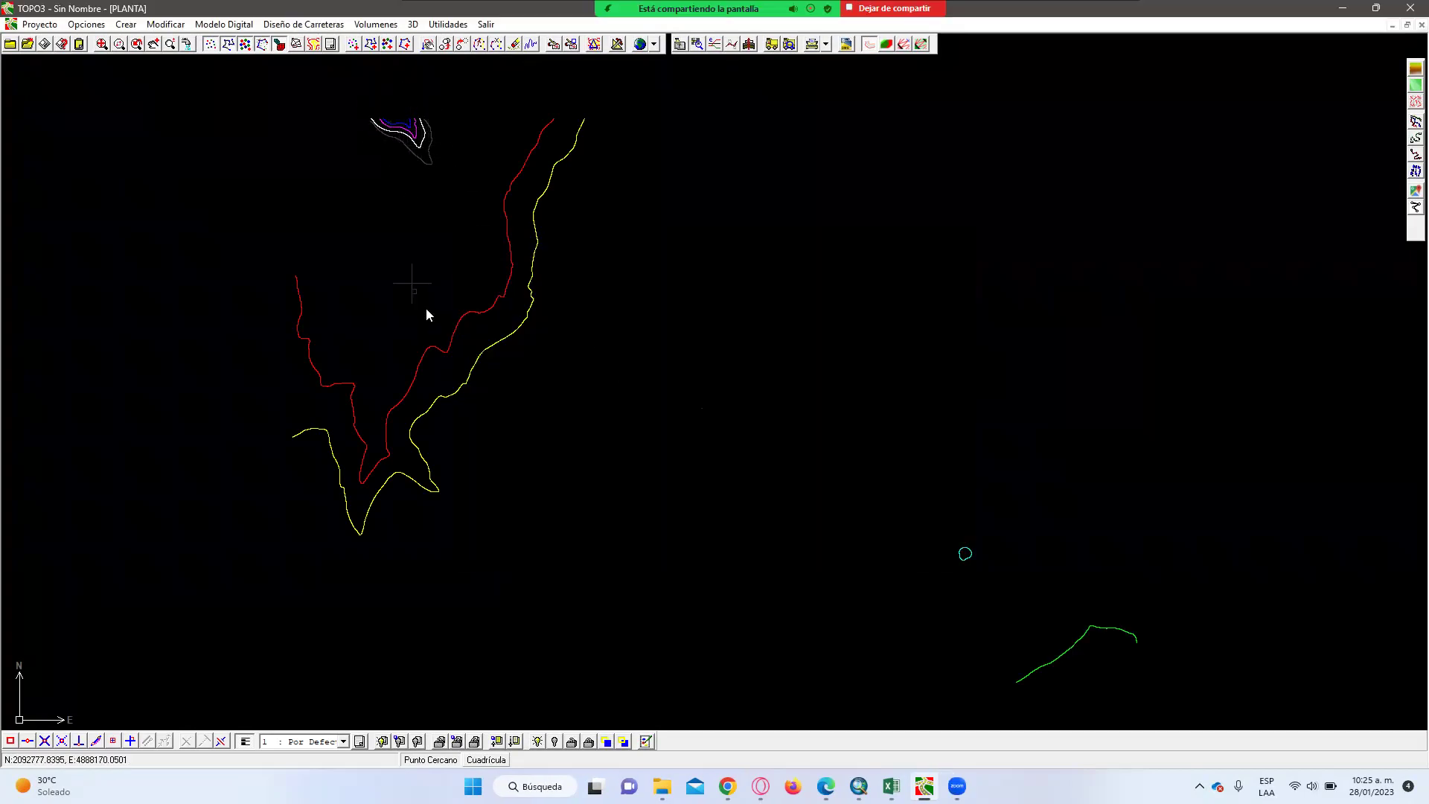
- Start Triangular e Interpolar Curvas de Nivel and save the project as CLASE2 in the PERFILES LONGITUDINALES Y TRANVERSALES folder
{"action": "left_click", "coordinate": [222, 24]}
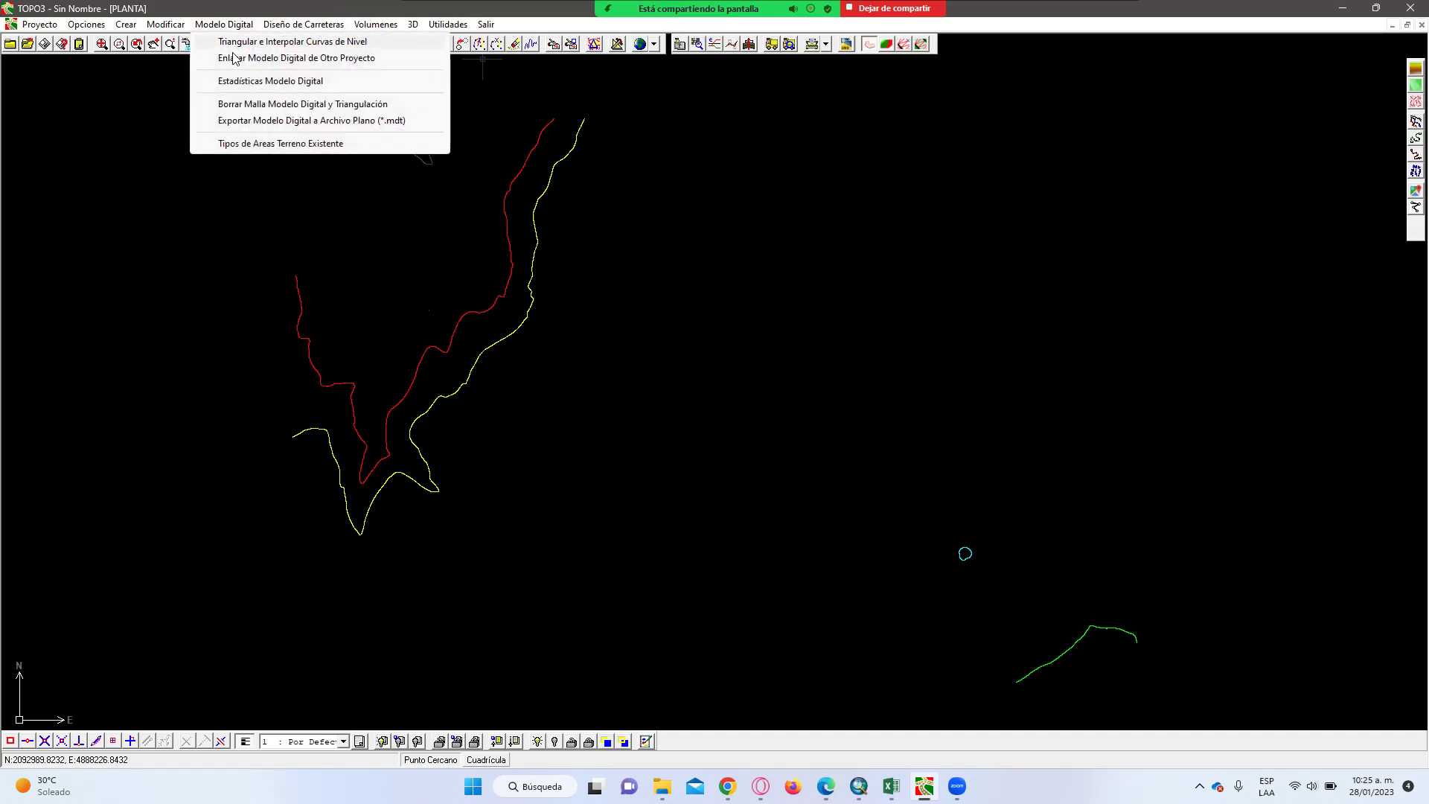
{"action": "left_click", "coordinate": [241, 44]}
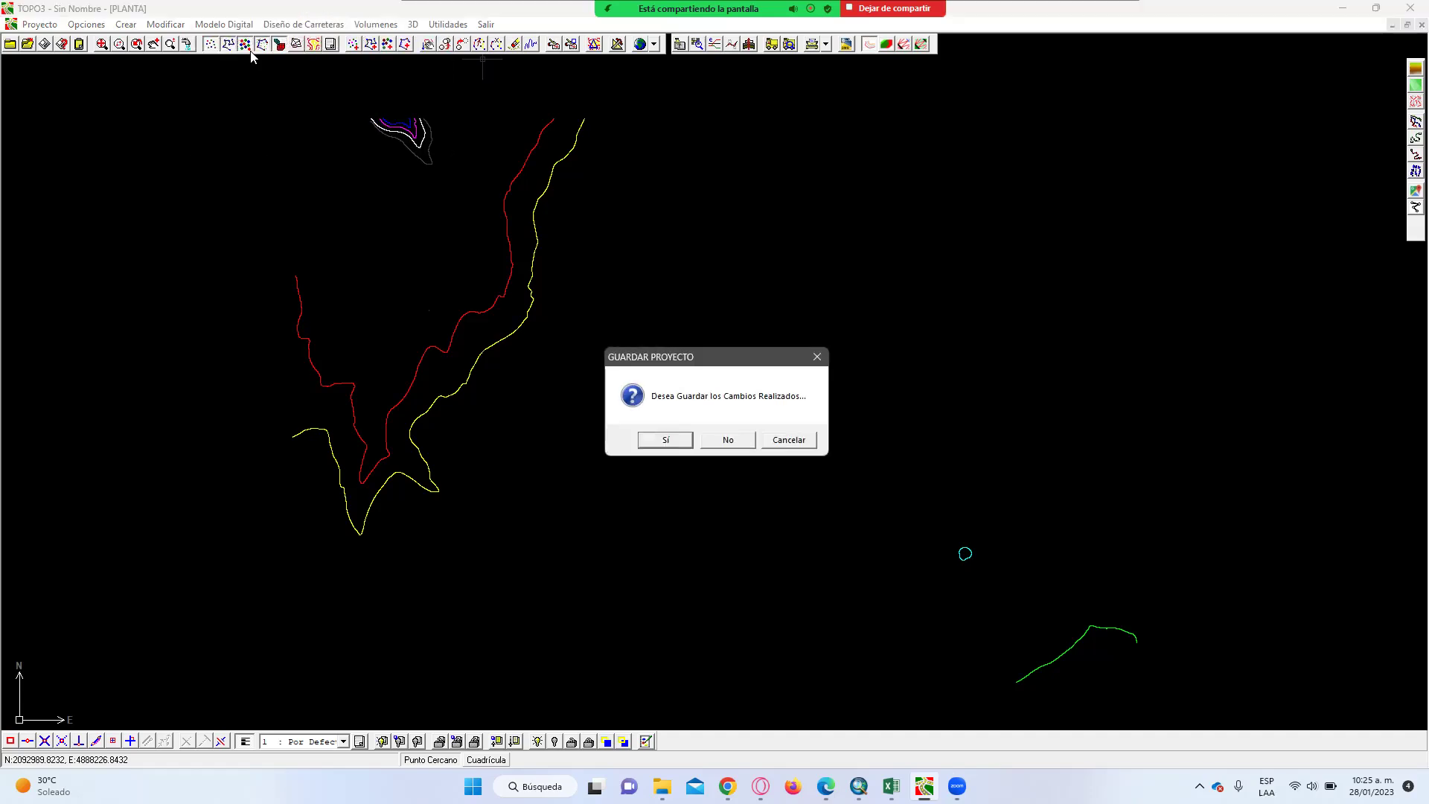
{"action": "left_click", "coordinate": [665, 440]}
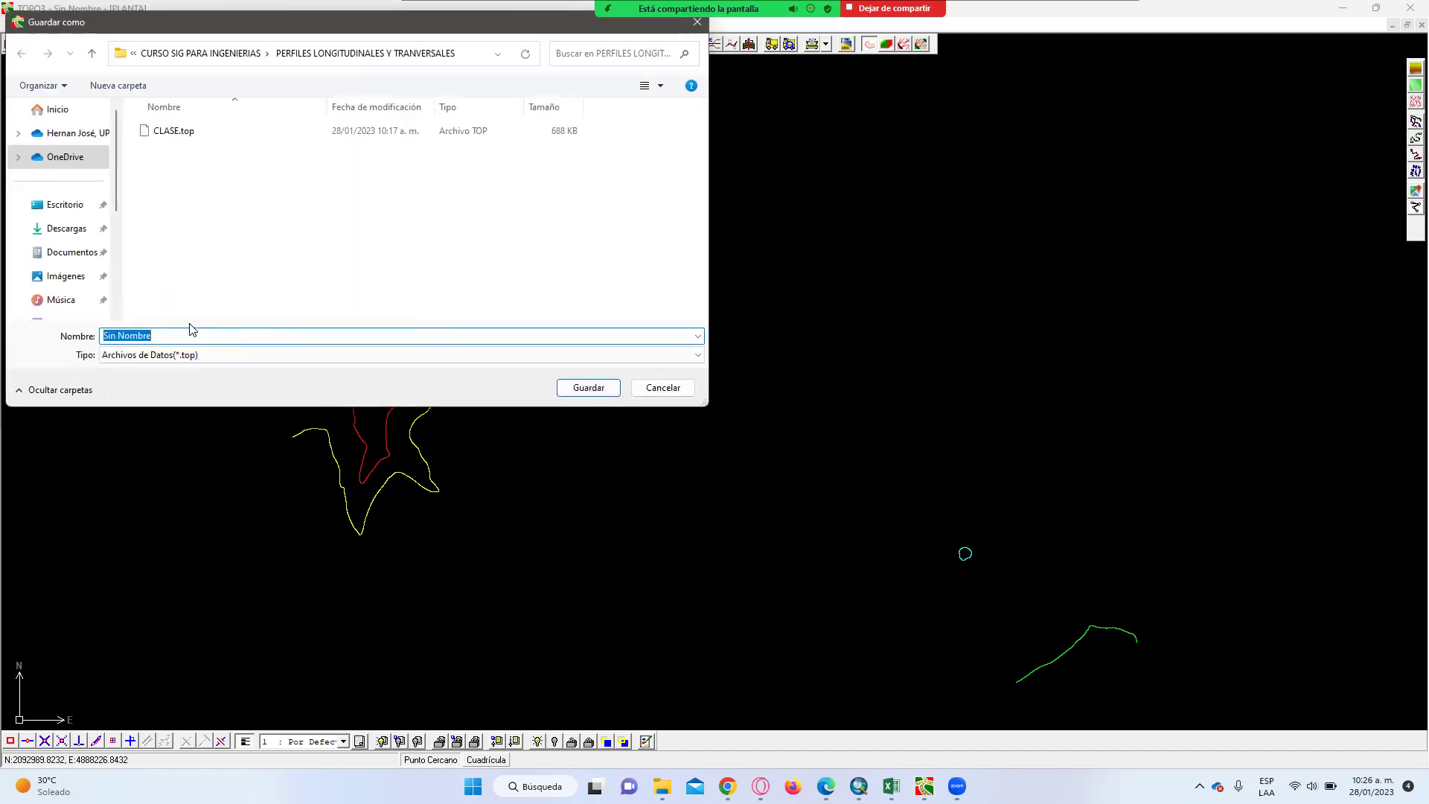
{"action": "type", "text": "CLASE2"}
{"action": "key", "text": "Return"}
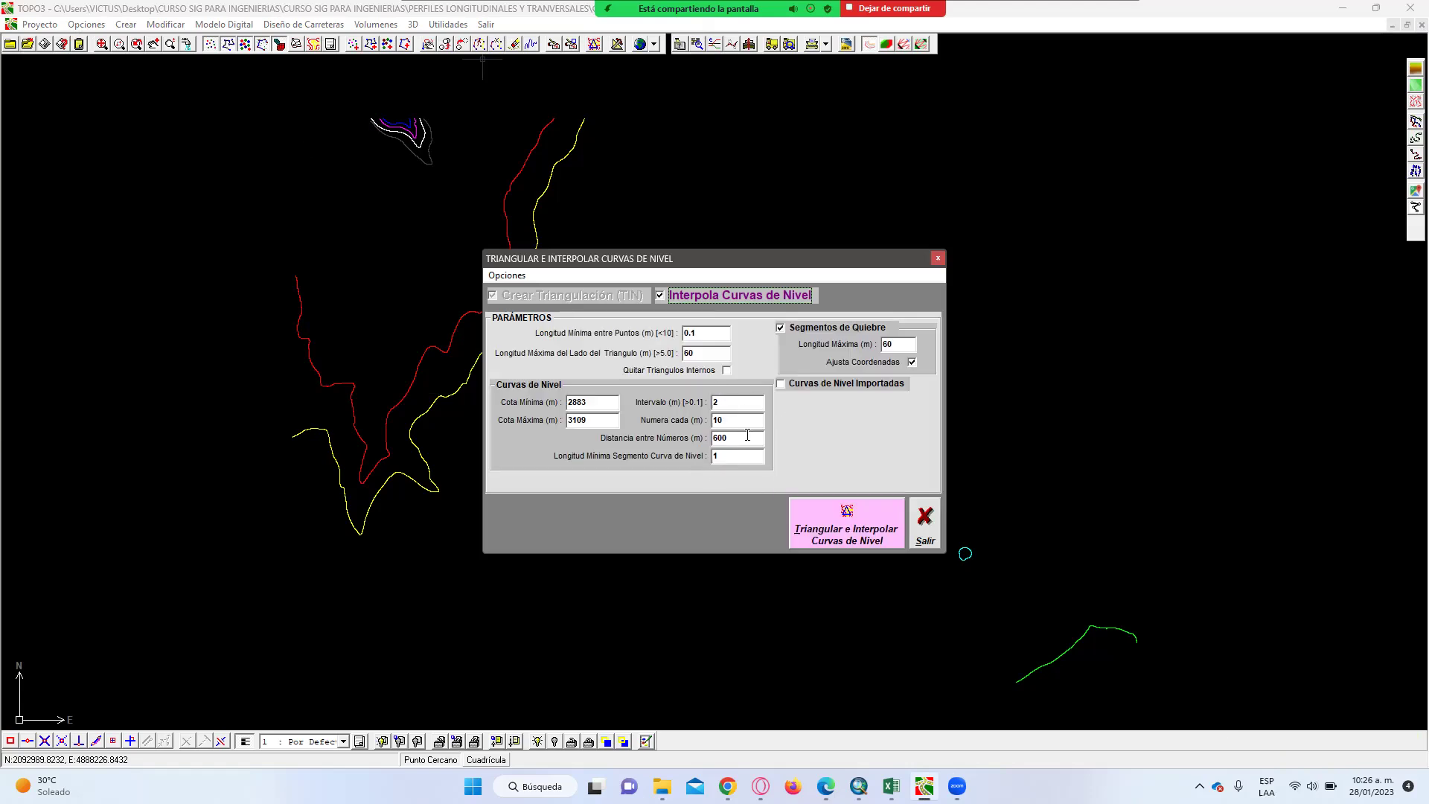
- Triangulate the imported points and interpolate contour lines at a 2 m interval, and toggle the contour line display
{"action": "left_click", "coordinate": [730, 417]}
{"action": "left_click_drag", "start_coordinate": [738, 425], "coordinate": [696, 421]}
{"action": "left_click", "coordinate": [878, 538]}
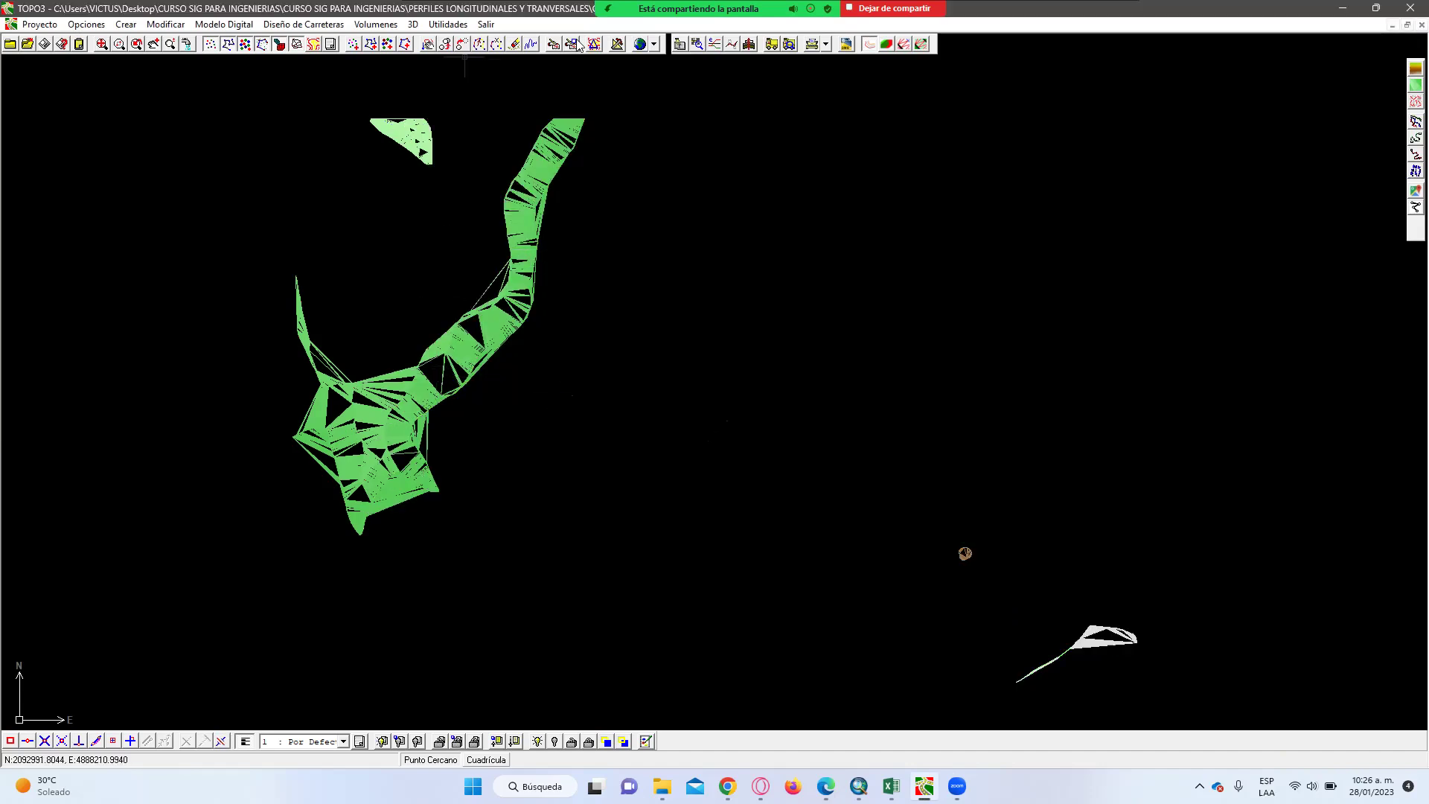
{"action": "left_click", "coordinate": [314, 44]}
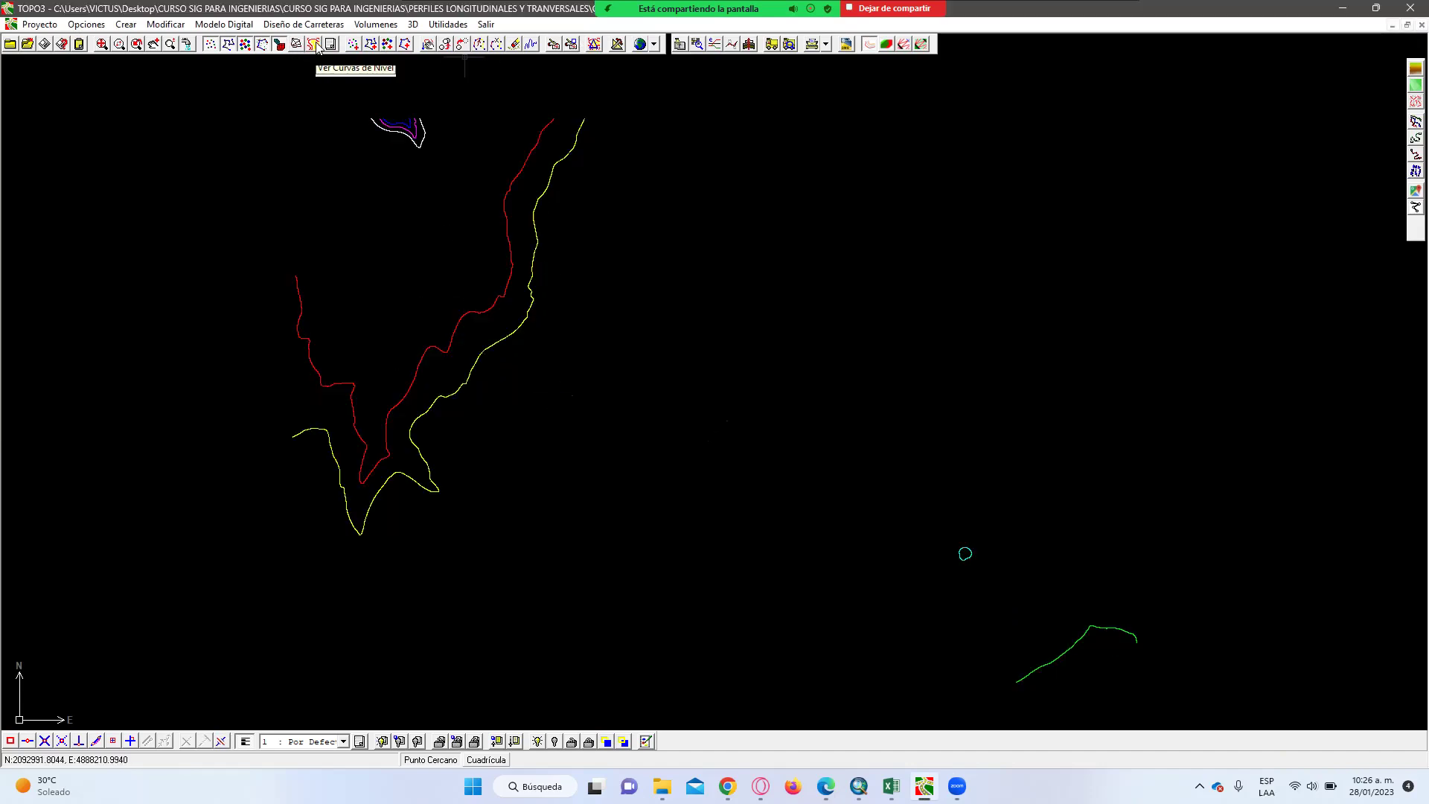